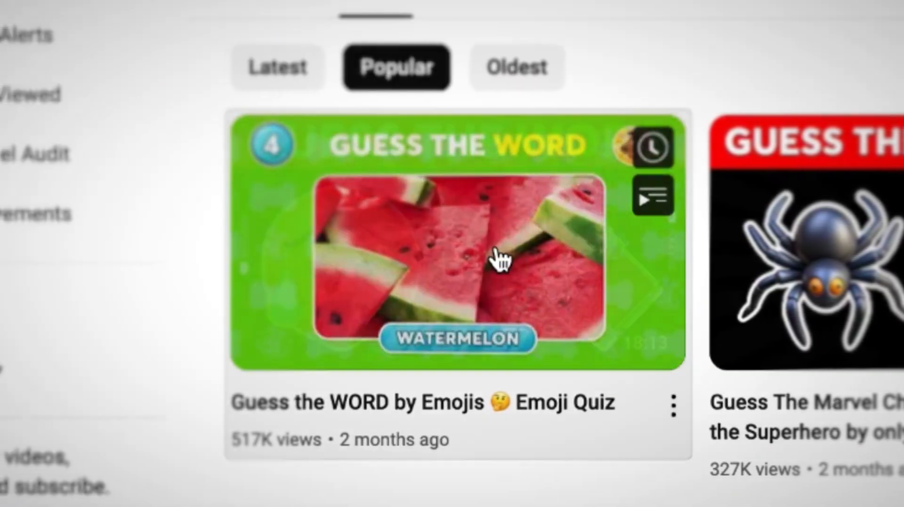
pyautogui.click(498, 256)
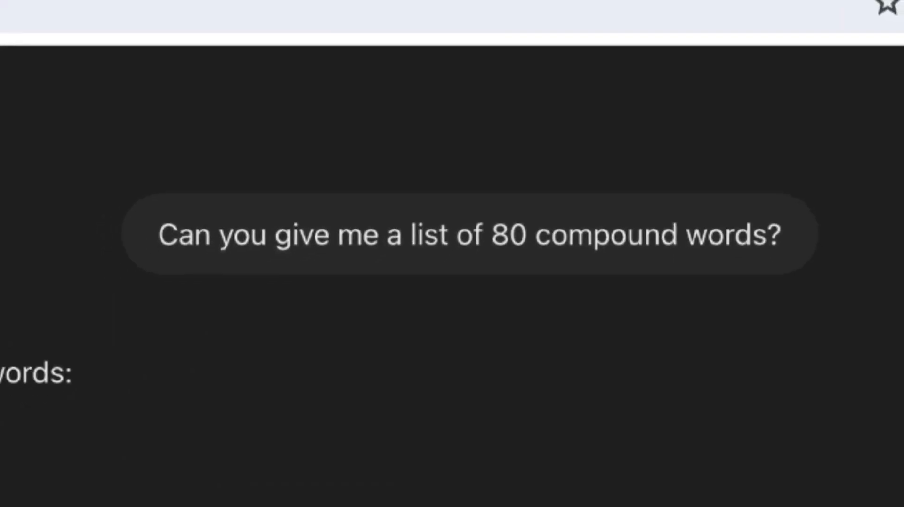
# Review the chat's prompts and answers for listing 80 compound words, splitting them into emojis and arranging them in a four-column table.
pyautogui.scroll(-5, 714, 319)
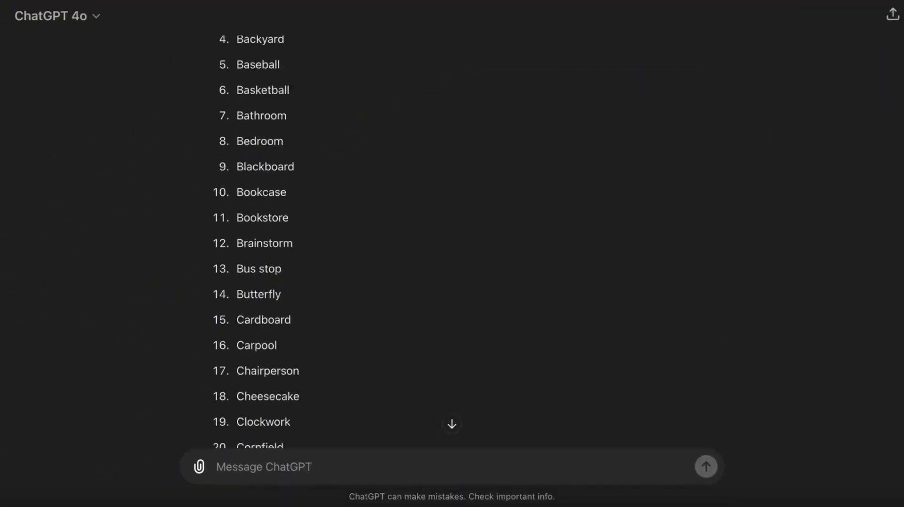
pyautogui.scroll(-20, 452, 235)
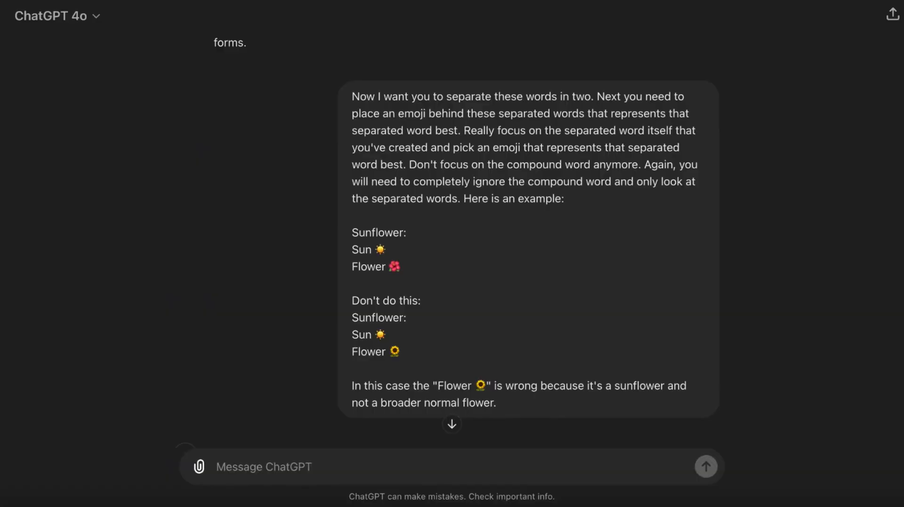
pyautogui.scroll(1, 452, 235)
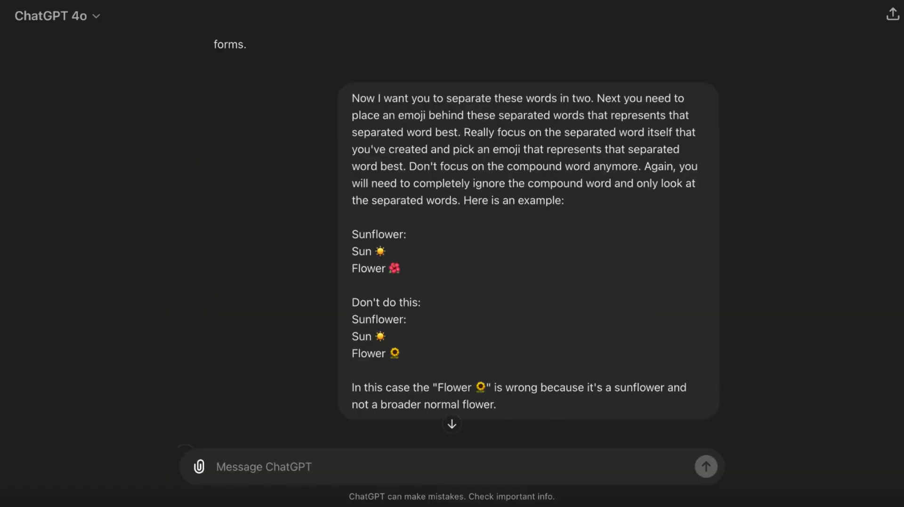
pyautogui.scroll(-20, 451, 235)
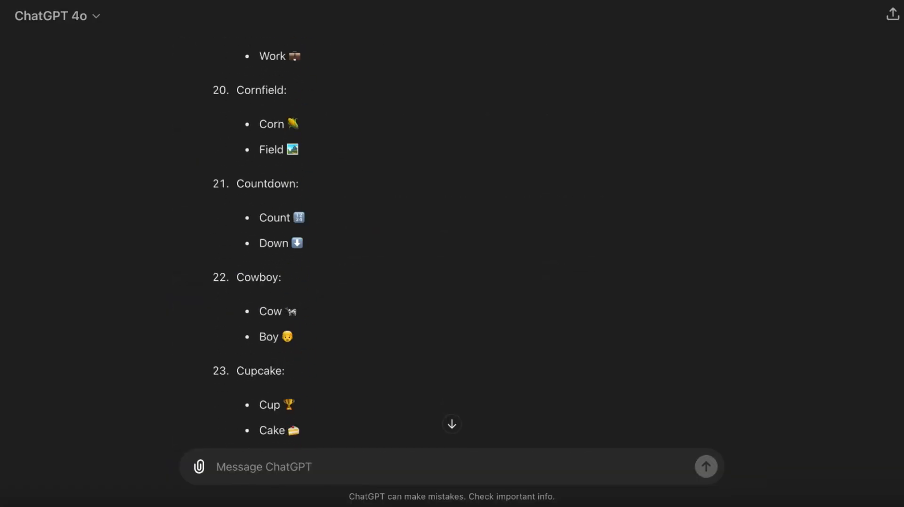
pyautogui.scroll(-20, 452, 235)
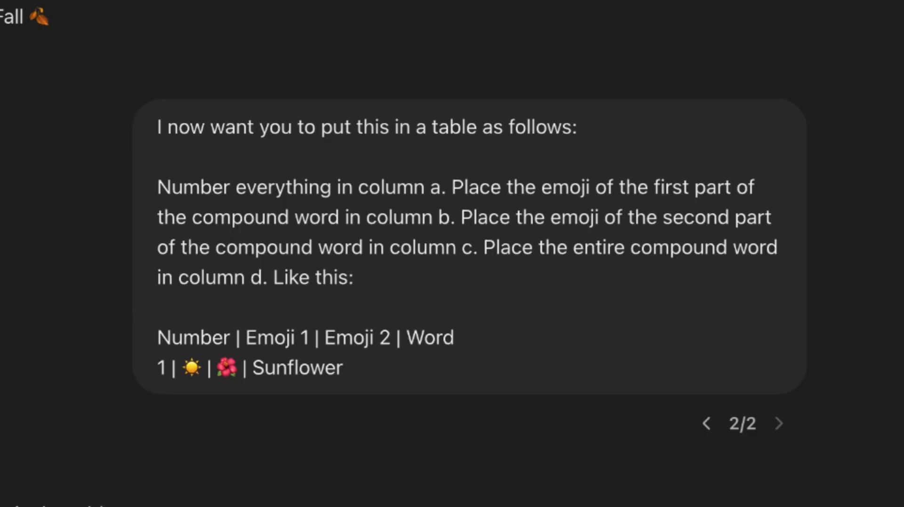
pyautogui.scroll(-4, 452, 244)
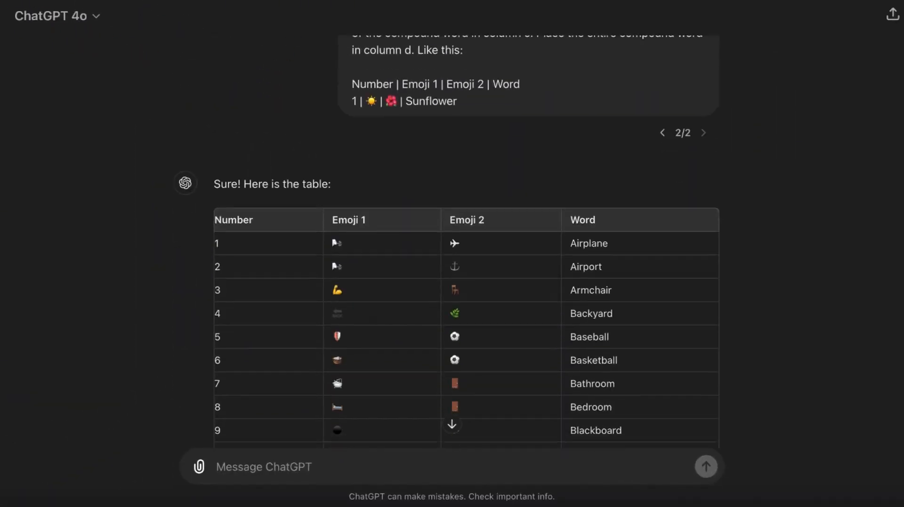
pyautogui.scroll(-20, 466, 240)
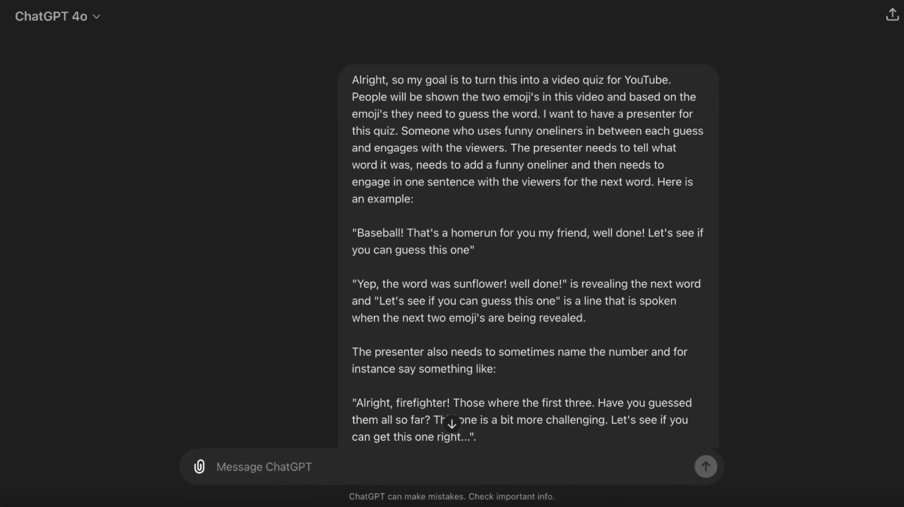
# Examine the presenter-lines prompt, highlighting the Baseball example's reveal line, its follow-up line and the <break time="1.5s" /> tag between them.
pyautogui.scroll(-10, 527, 235)
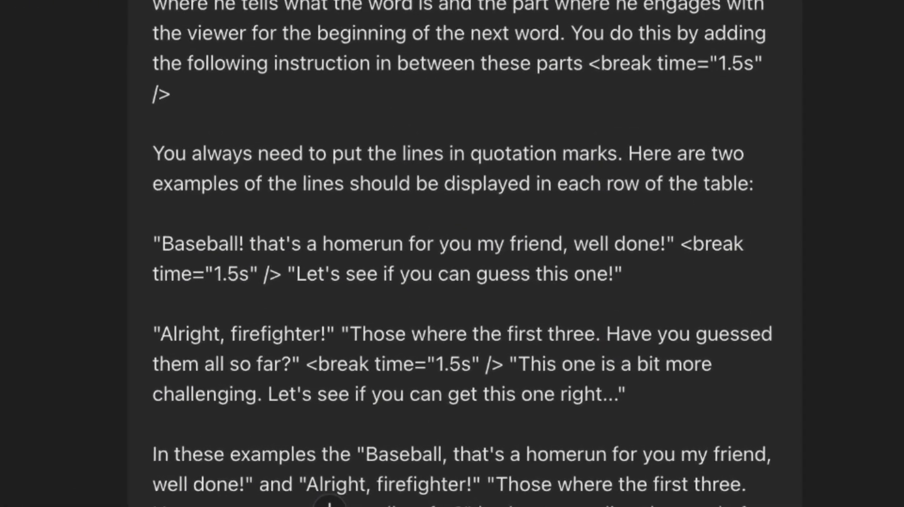
pyautogui.moveTo(163, 243); pyautogui.dragTo(663, 244)
pyautogui.moveTo(295, 274); pyautogui.dragTo(612, 274)
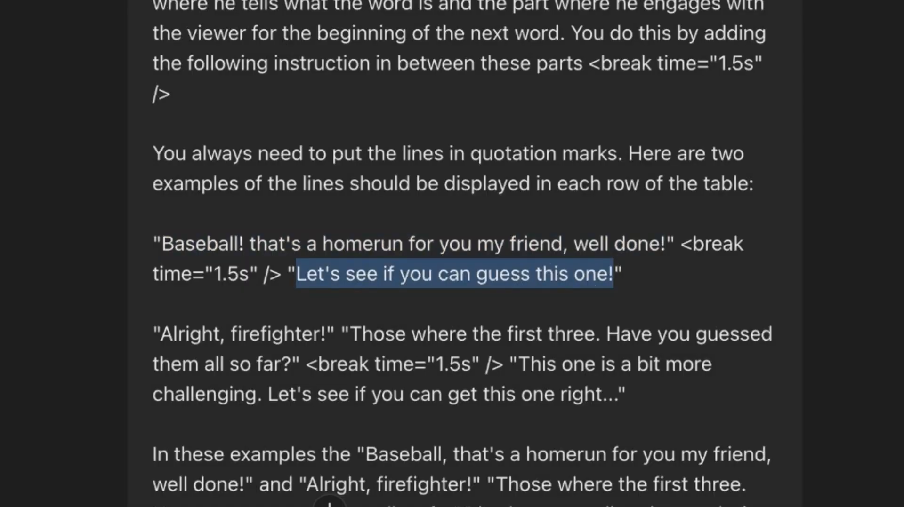
pyautogui.moveTo(680, 244); pyautogui.dragTo(277, 281)
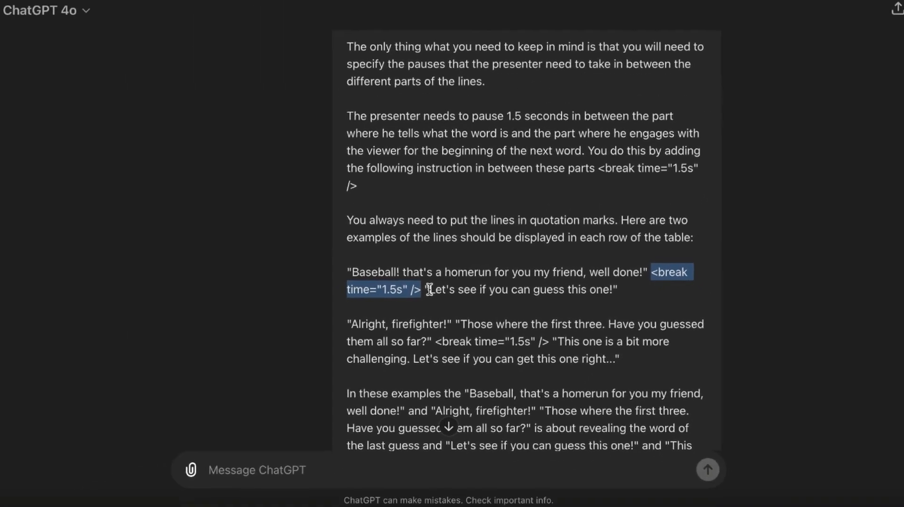
# Read through the generated table of numbers, emoji pairs, compound words and presenter lines.
pyautogui.scroll(-5, 451, 264)
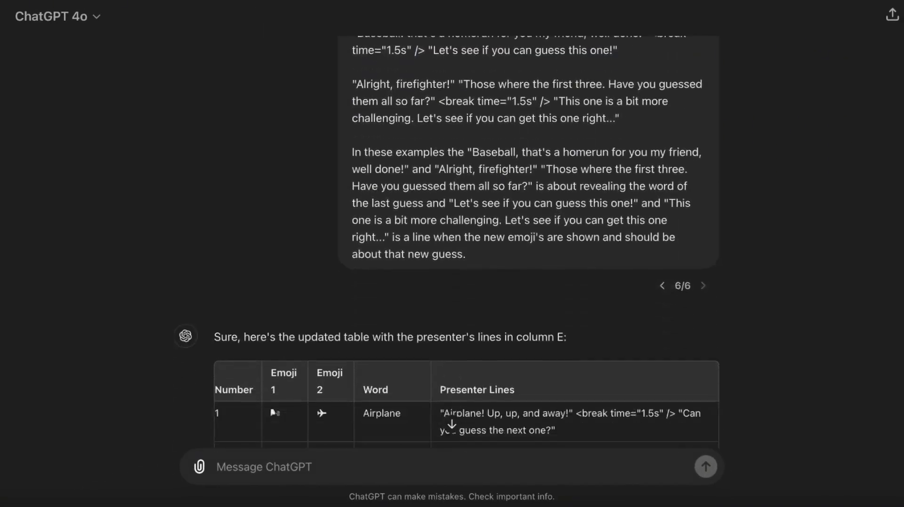
pyautogui.scroll(-10, 452, 243)
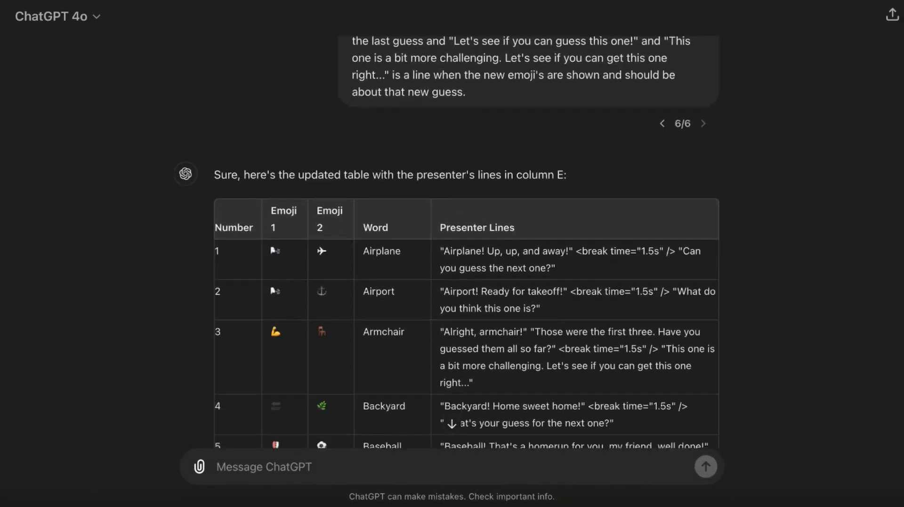
pyautogui.scroll(-15, 466, 242)
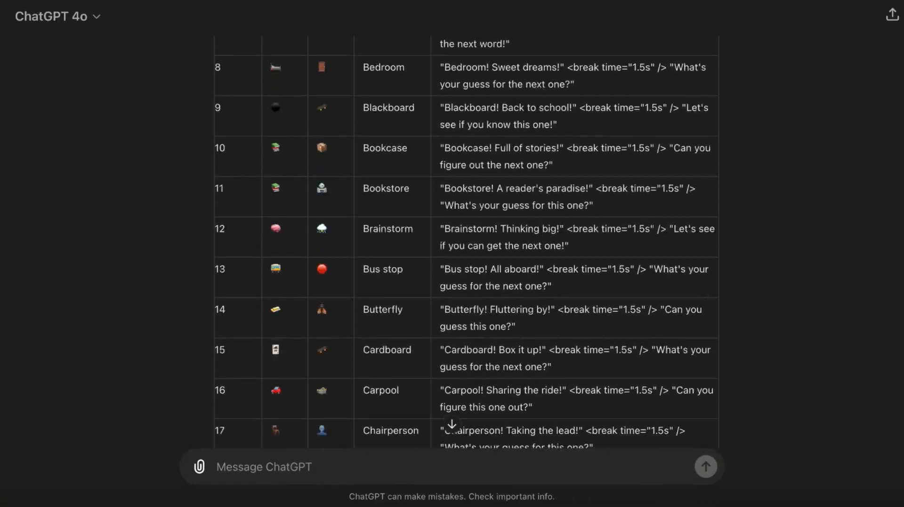
pyautogui.scroll(-15, 466, 243)
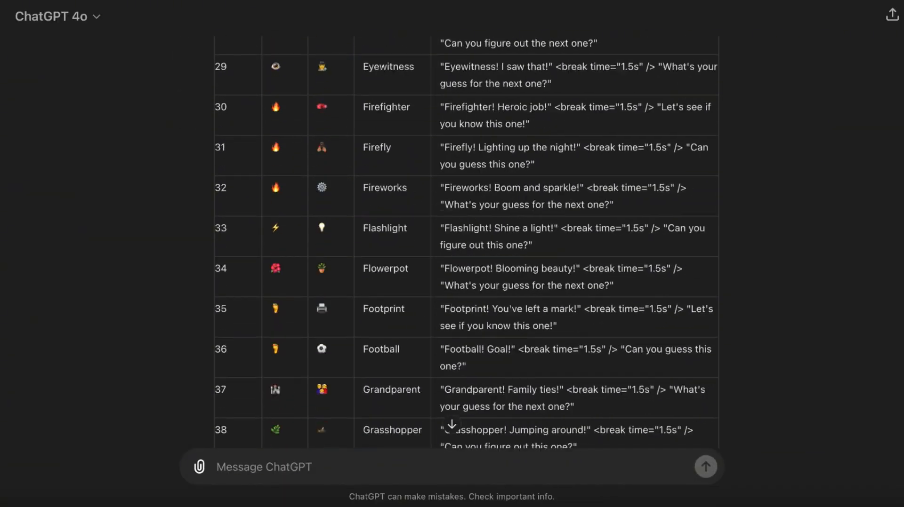
pyautogui.scroll(-12, 466, 242)
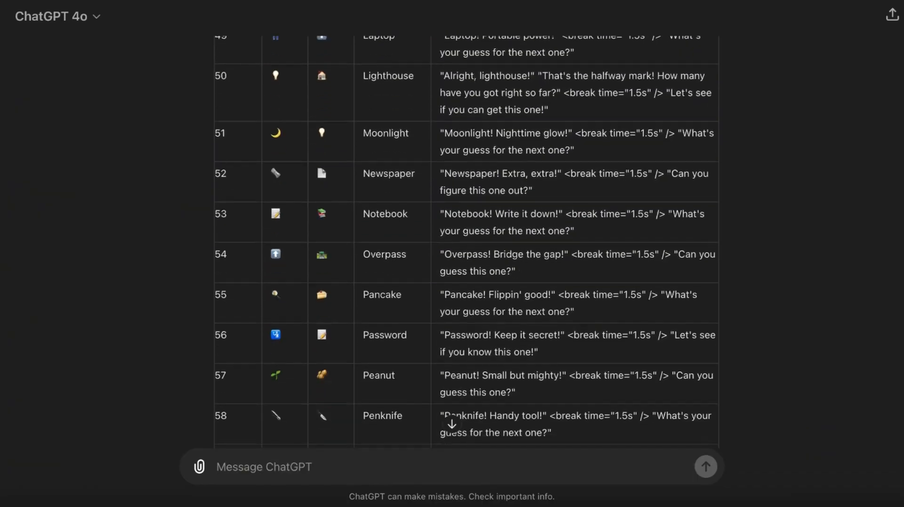
pyautogui.scroll(-10, 466, 242)
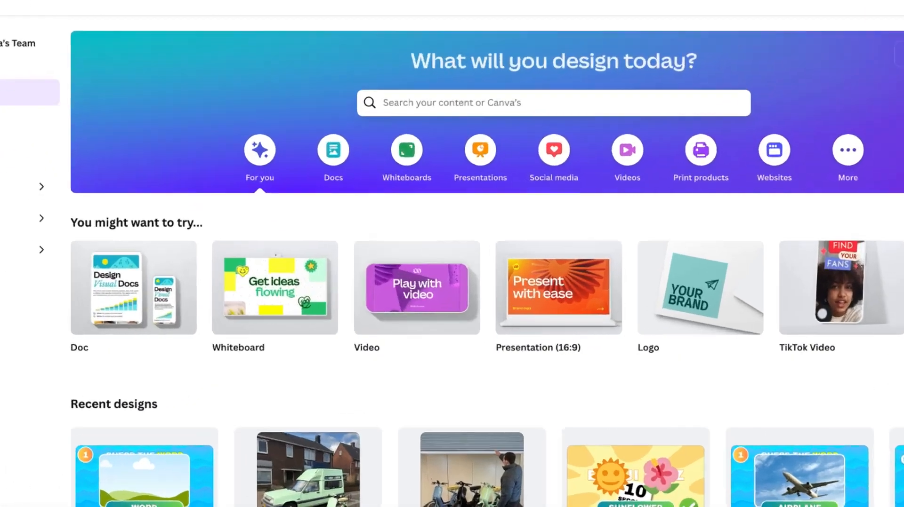
# Switch to Canva, create a blank 1920 × 1080 px video and search its video elements for "animated background".
pyautogui.moveTo(422, 311)
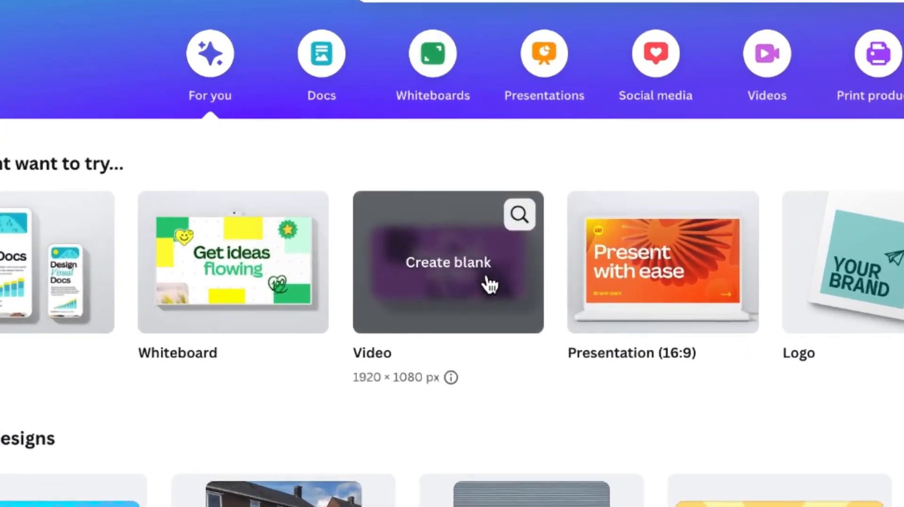
pyautogui.click(490, 285)
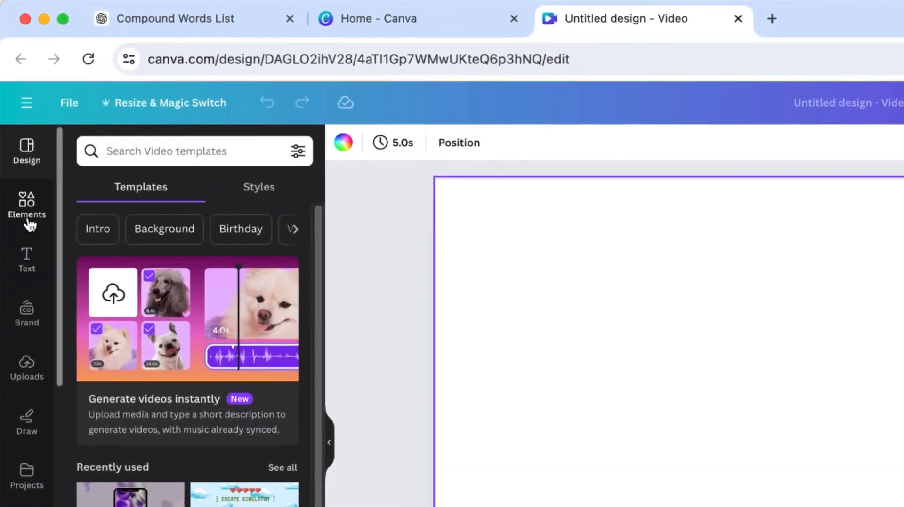
pyautogui.click(26, 208)
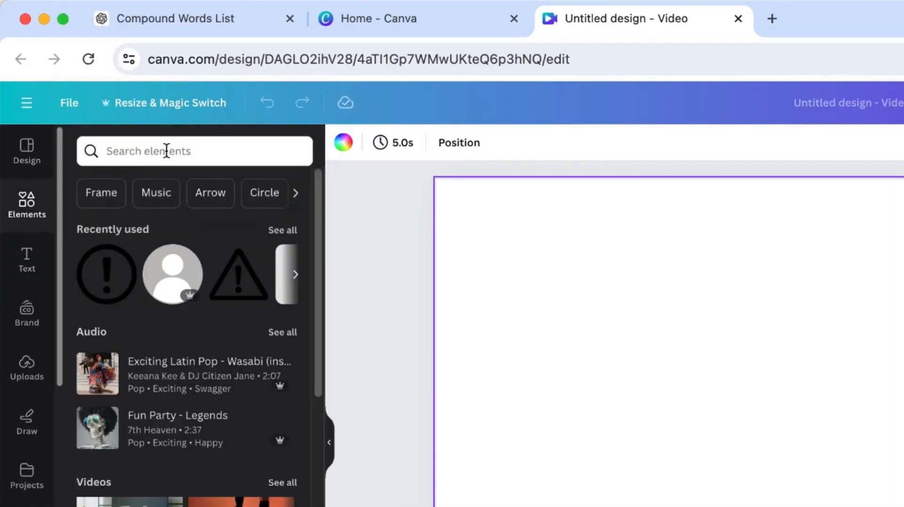
pyautogui.click(165, 149)
pyautogui.write('animated background')
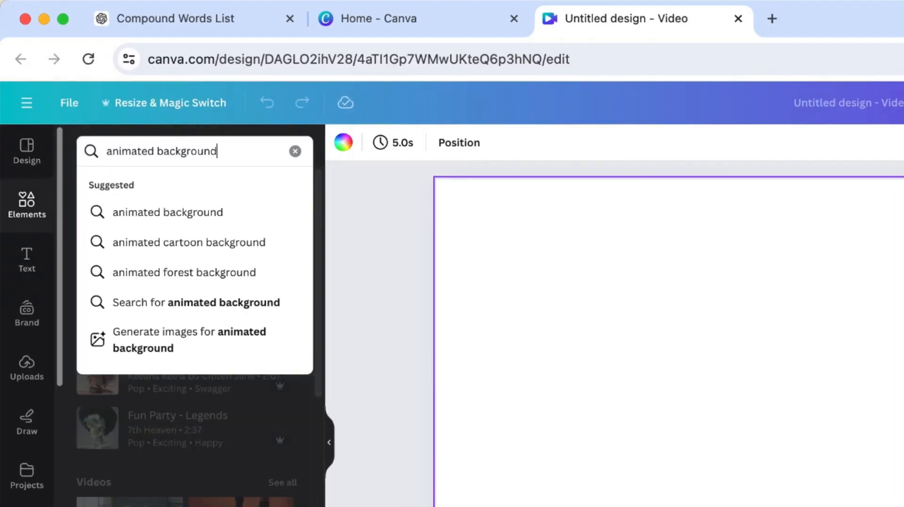
pyautogui.press('Return')
pyautogui.click(231, 187)
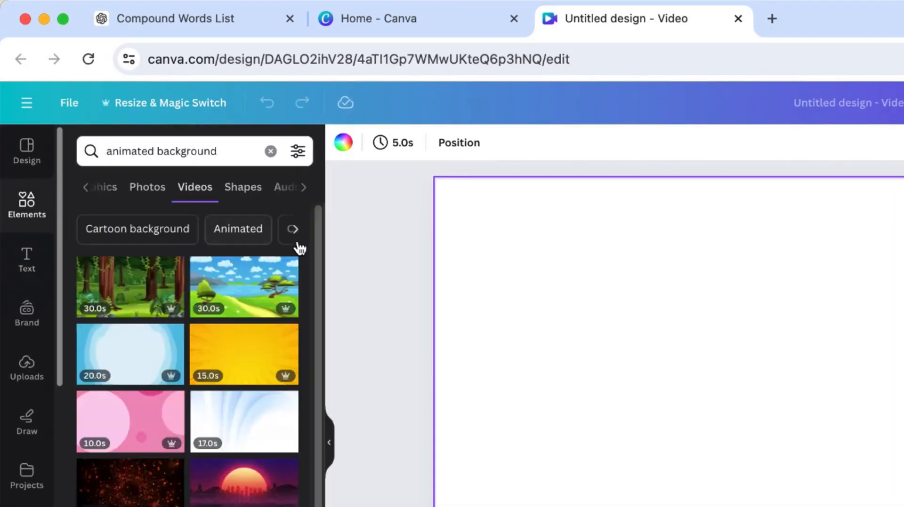
# Add the 15-second blue wave background video and enlarge it to fill the whole page.
pyautogui.scroll(-5, 313, 271)
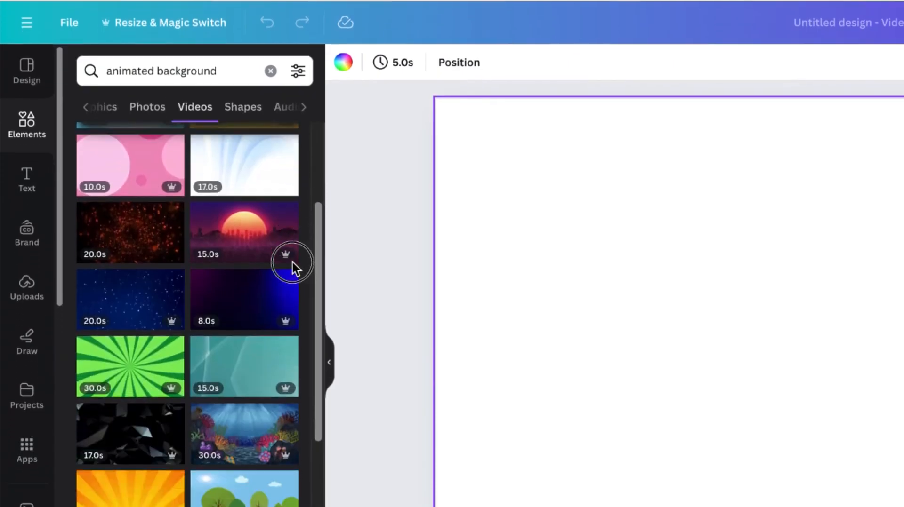
pyautogui.scroll(-12, 292, 262)
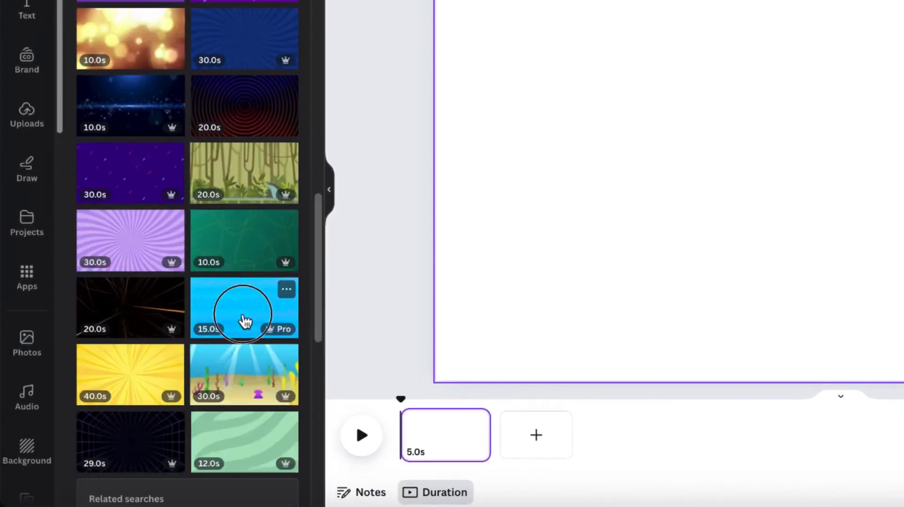
pyautogui.click(243, 316)
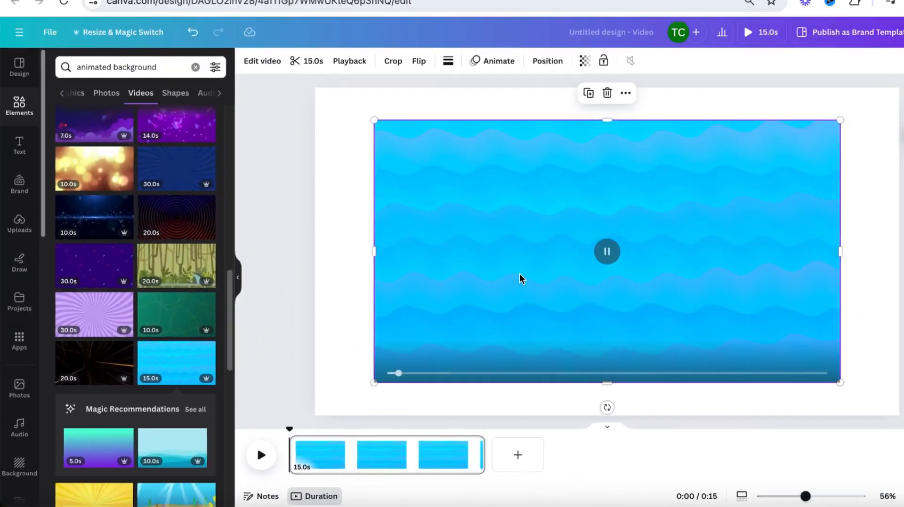
pyautogui.moveTo(518, 278); pyautogui.dragTo(435, 321)
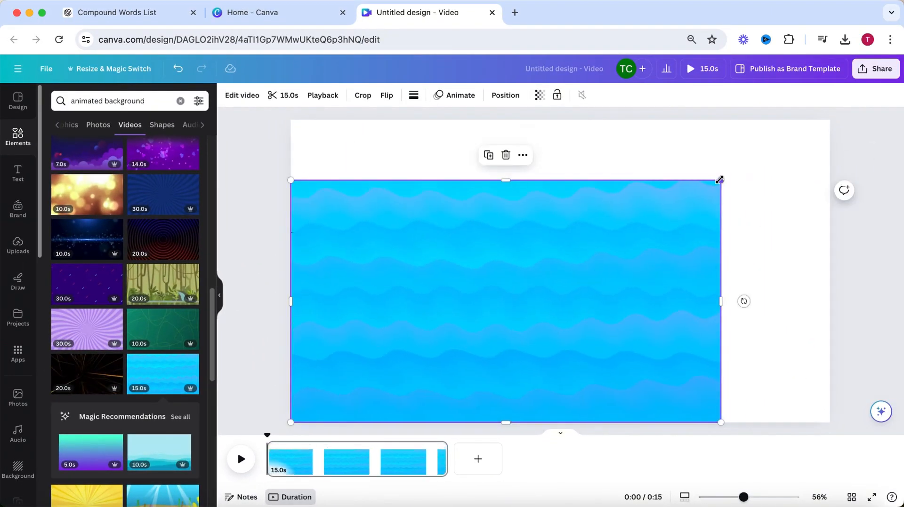
pyautogui.moveTo(720, 180); pyautogui.dragTo(830, 119)
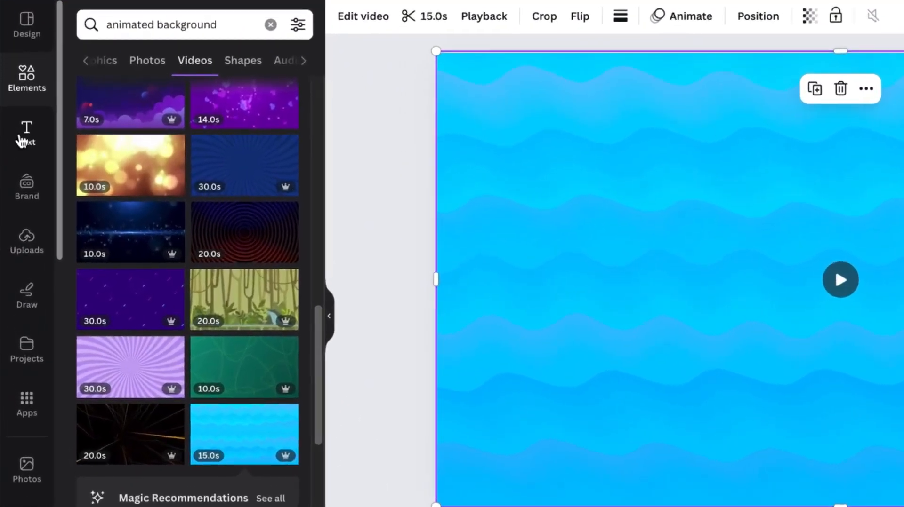
# Add a heading reading "1" in Archivo Black and place it in the page's upper-left corner.
pyautogui.click(23, 139)
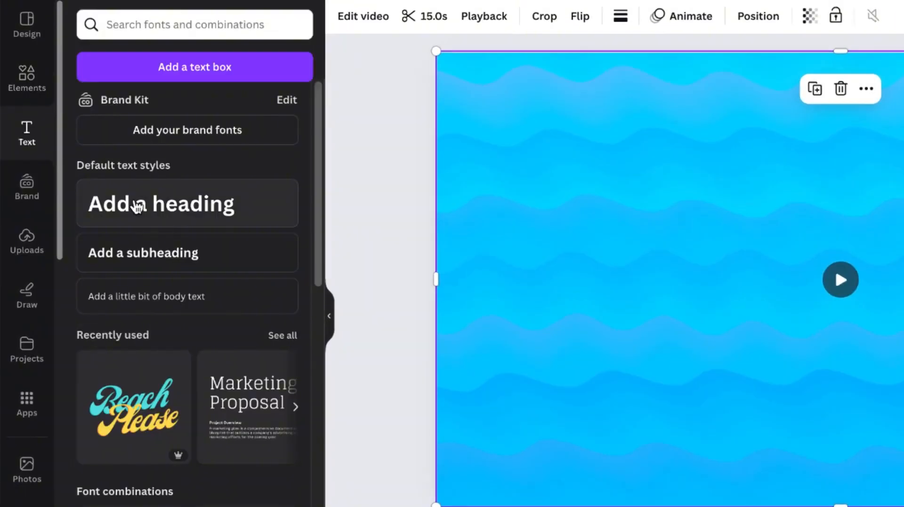
pyautogui.click(138, 206)
pyautogui.doubleClick(823, 264)
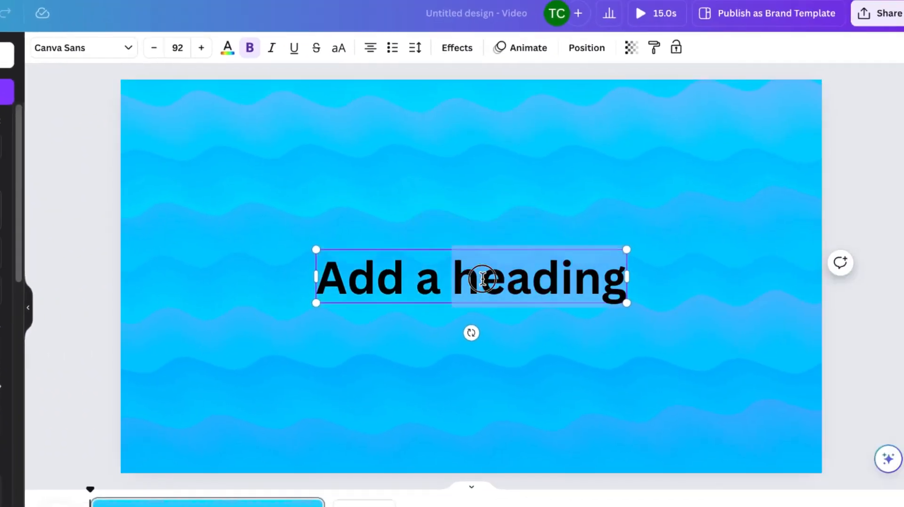
pyautogui.tripleClick(482, 279)
pyautogui.write('1')
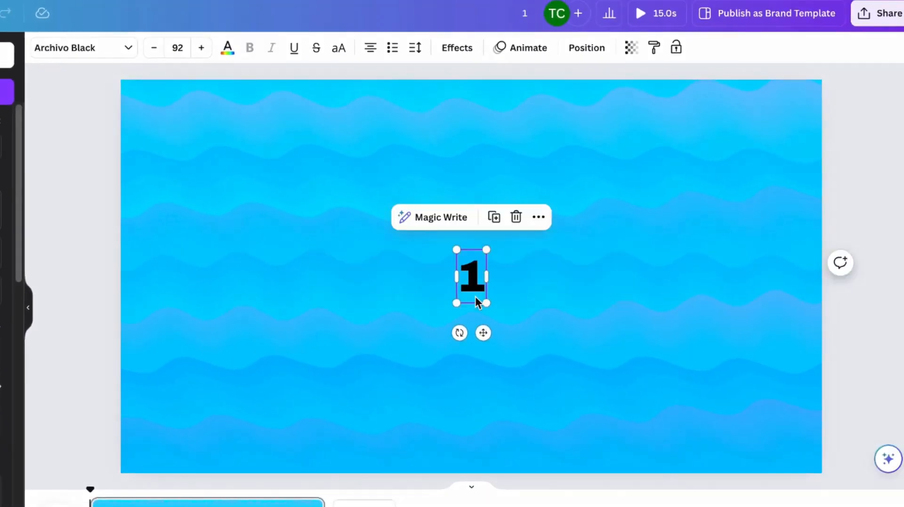
pyautogui.moveTo(476, 298); pyautogui.dragTo(180, 150)
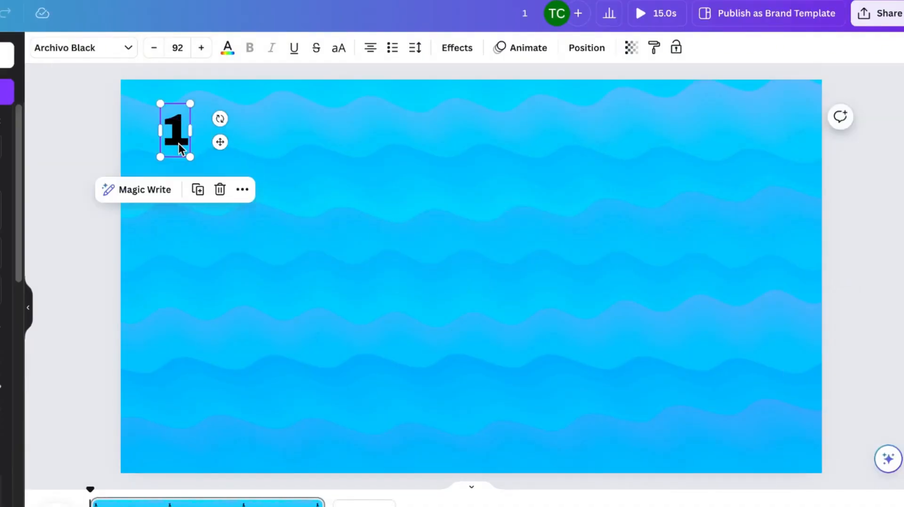
# Duplicate the number text to the page's upper centre, change the copy to "GUESS THE WORD" and set its font size to 80.
pyautogui.moveTo(174, 136); pyautogui.dragTo(472, 155)
pyautogui.write('GUESS THE WORD')
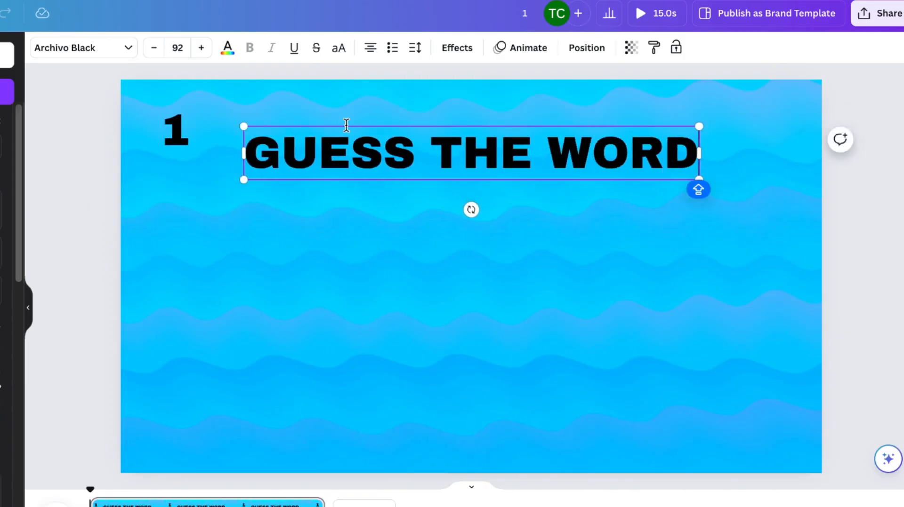
pyautogui.click(151, 48)
pyautogui.click(152, 48)
pyautogui.click(151, 49)
pyautogui.moveTo(151, 49); pyautogui.dragTo(152, 48)
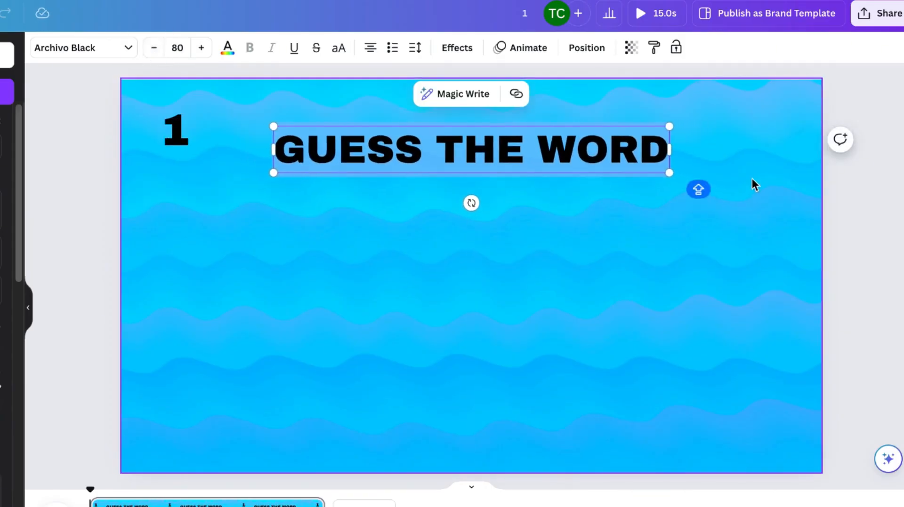
pyautogui.press('Escape')
# Place another copy of the number text left of the page's centre and replace its content with the 🙂 emoji.
pyautogui.moveTo(175, 129); pyautogui.dragTo(362, 278)
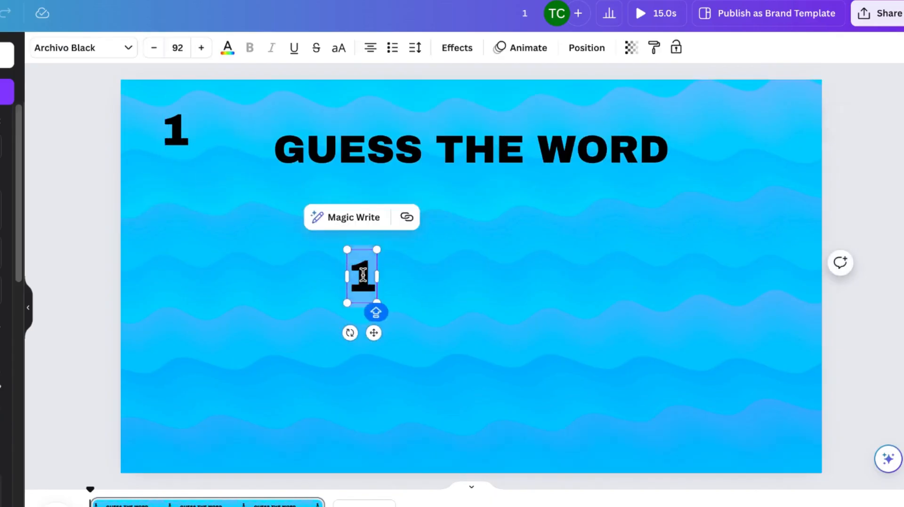
pyautogui.write('🙂')
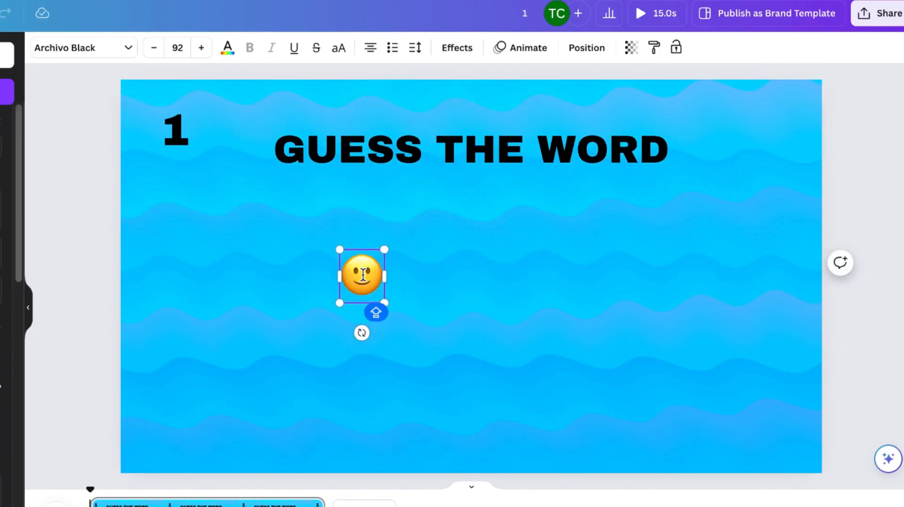
# Enlarge the 🙂 emoji and place a matching copy beside it, with the pair centred on the page.
pyautogui.click(425, 276)
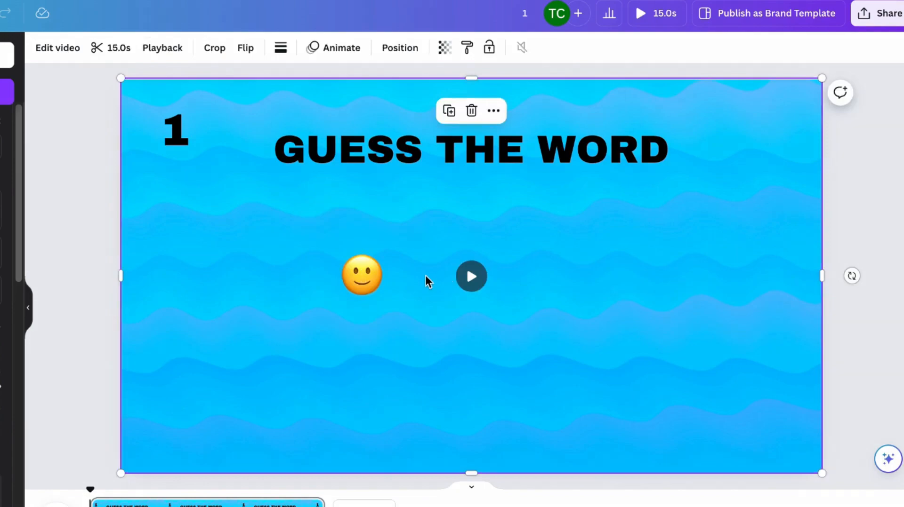
pyautogui.click(374, 276)
pyautogui.moveTo(370, 276); pyautogui.dragTo(668, 108)
pyautogui.moveTo(578, 207); pyautogui.dragTo(563, 274)
pyautogui.moveTo(361, 275); pyautogui.dragTo(442, 198)
pyautogui.moveTo(418, 229); pyautogui.dragTo(290, 384)
pyautogui.moveTo(563, 273); pyautogui.dragTo(588, 272)
# Move the "GUESS THE WORD" text up slightly so it lines up with the number.
pyautogui.moveTo(471, 149); pyautogui.dragTo(470, 130)
pyautogui.click(756, 242)
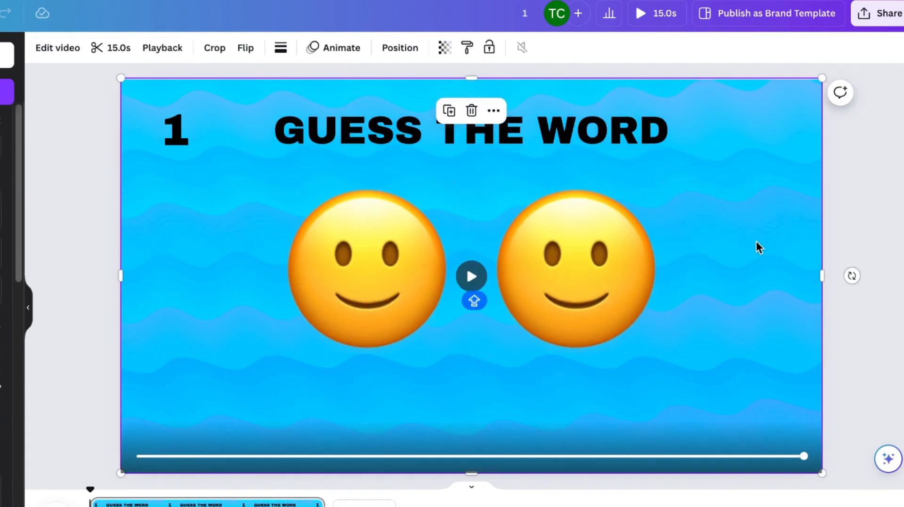
pyautogui.click(857, 204)
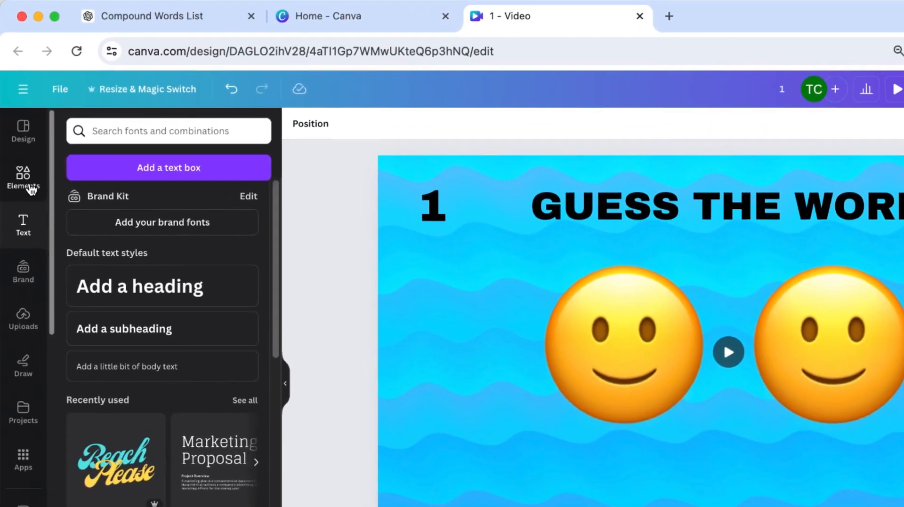
# Search the elements for "loading bar", add the 11-second purple loading bar video and move it to the page's lower part.
pyautogui.click(31, 189)
pyautogui.click(177, 130)
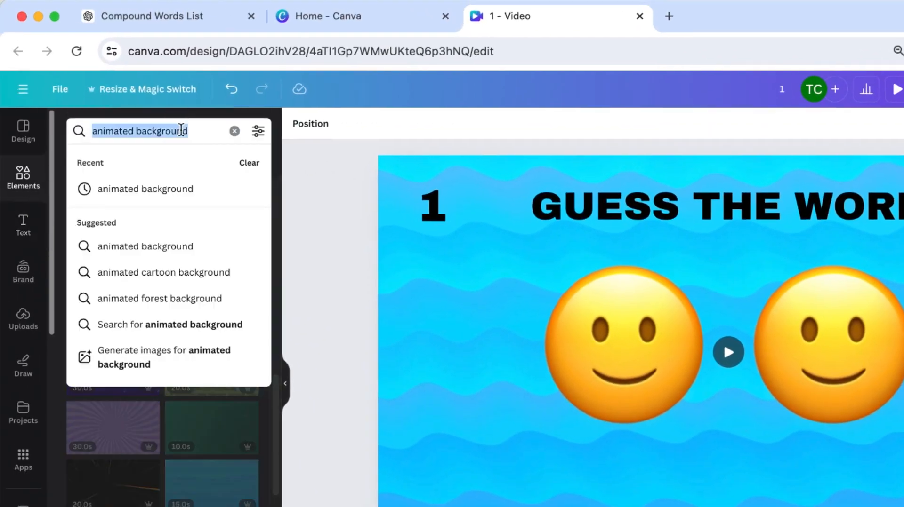
pyautogui.write('loading bar')
pyautogui.press('Return')
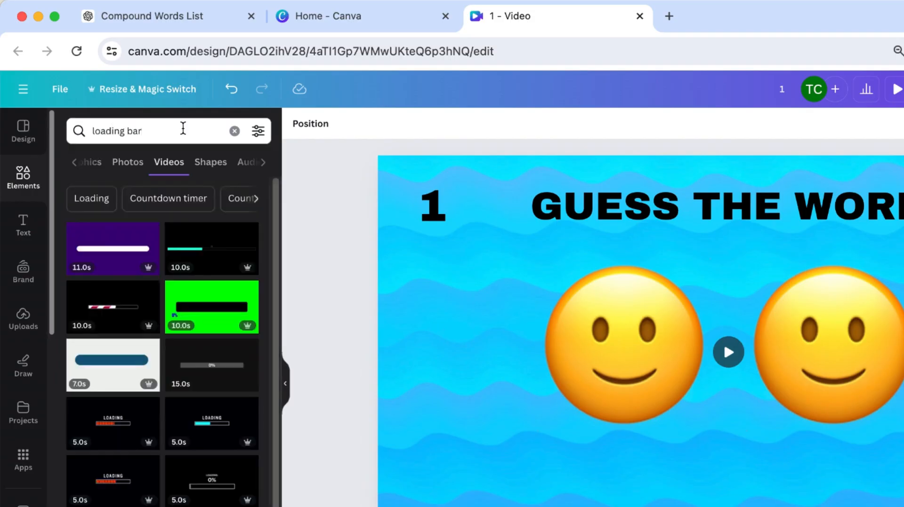
pyautogui.click(88, 249)
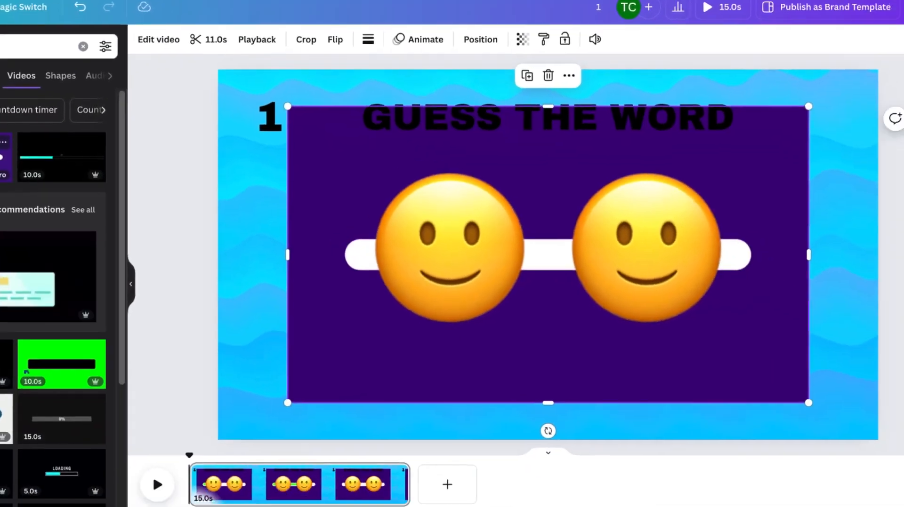
pyautogui.moveTo(485, 321); pyautogui.dragTo(488, 424)
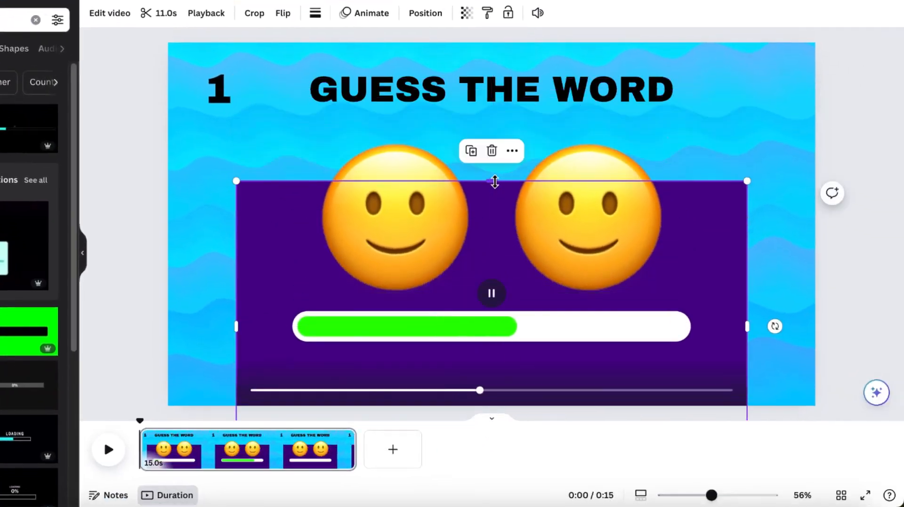
# Crop the loading bar video on all four sides so only the bar remains below the emojis.
pyautogui.moveTo(495, 182); pyautogui.dragTo(577, 317)
pyautogui.moveTo(571, 354); pyautogui.dragTo(569, 289)
pyautogui.moveTo(501, 410); pyautogui.dragTo(512, 335)
pyautogui.moveTo(747, 335); pyautogui.dragTo(686, 348)
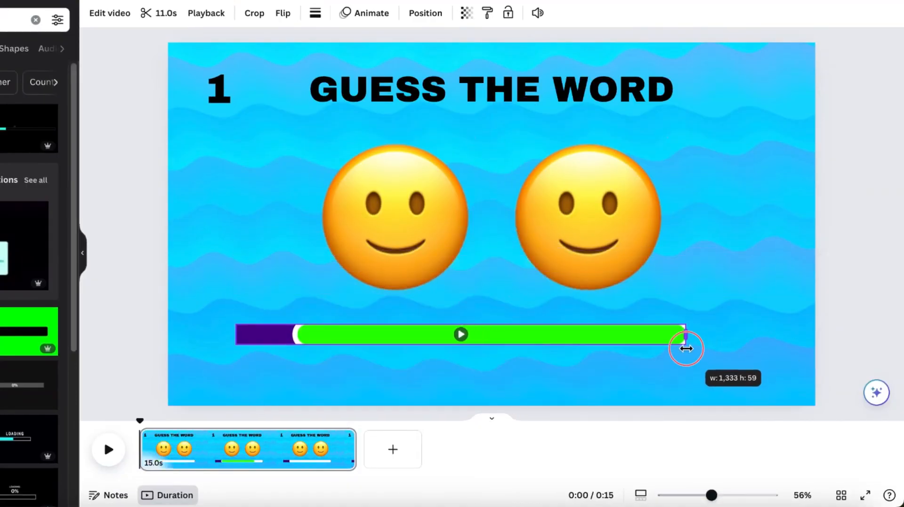
pyautogui.moveTo(299, 349); pyautogui.dragTo(299, 349)
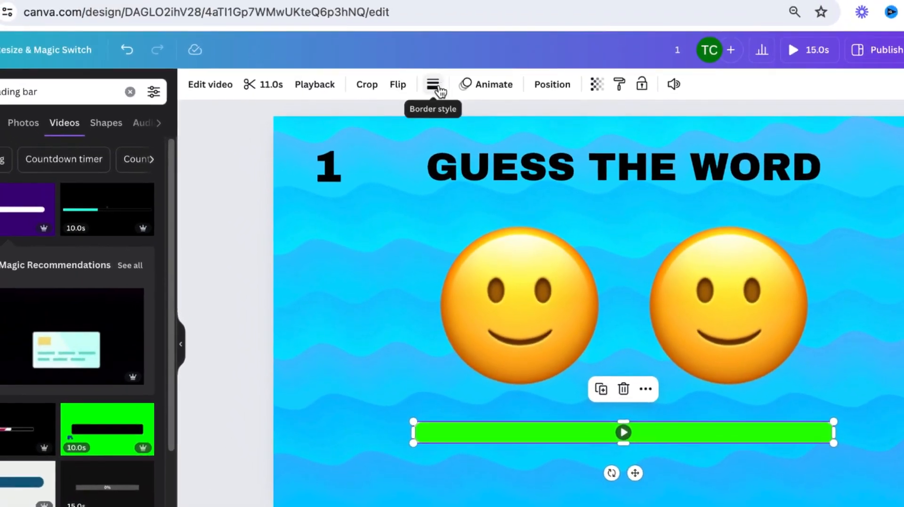
# Give the loading bar video a corner rounding of 43 and a solid white border.
pyautogui.click(433, 85)
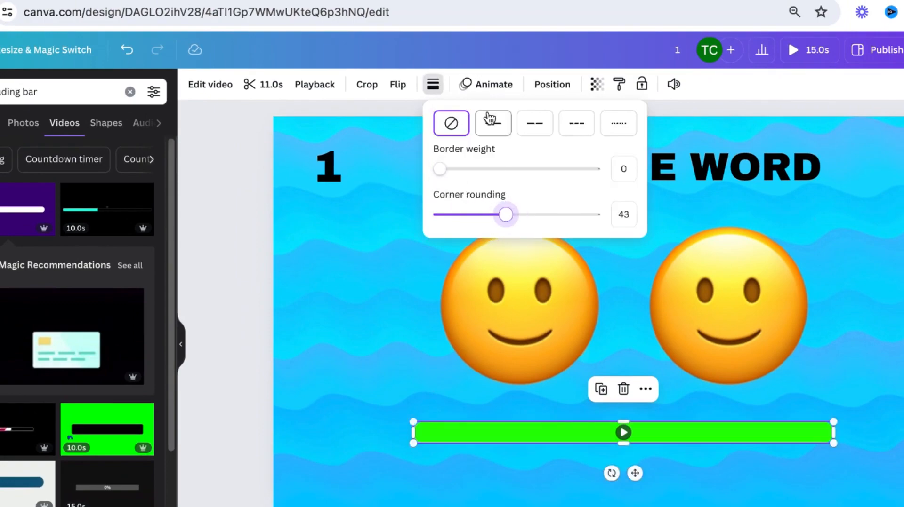
pyautogui.click(491, 126)
pyautogui.moveTo(468, 170); pyautogui.dragTo(473, 171)
pyautogui.click(434, 85)
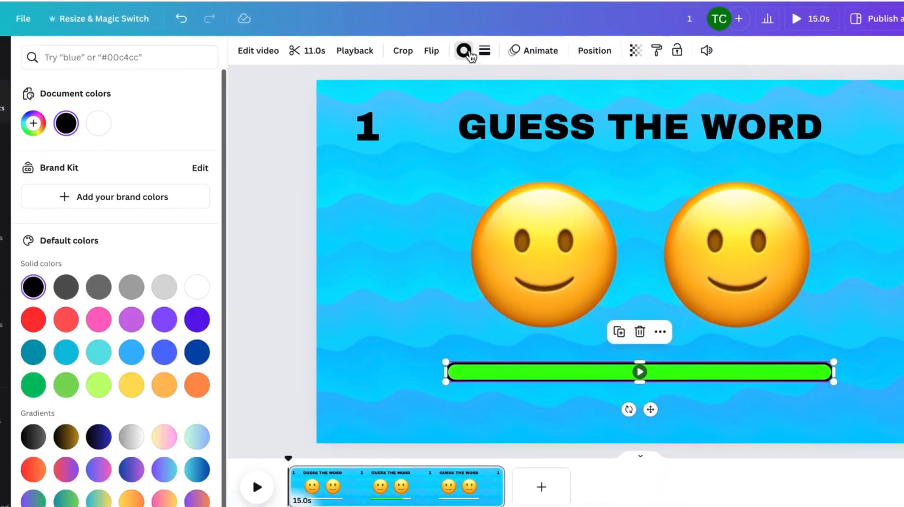
pyautogui.click(99, 123)
pyautogui.click(900, 332)
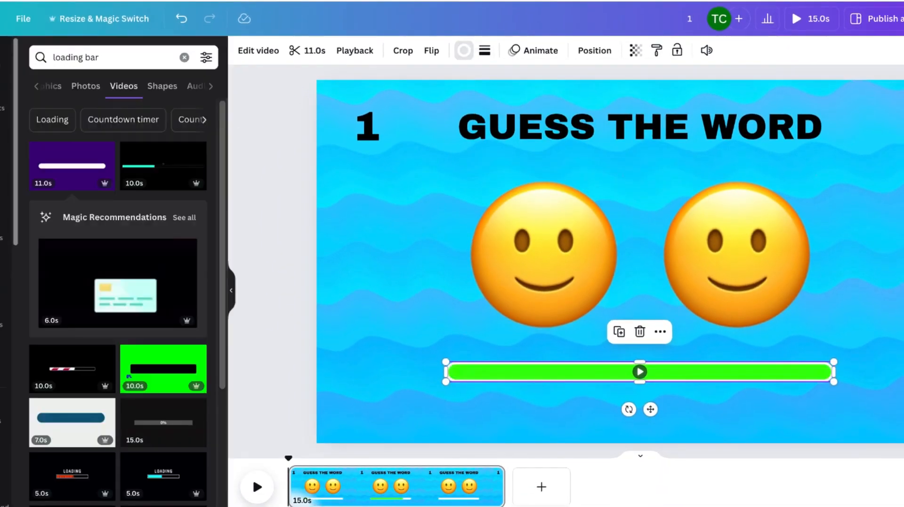
# Enlarge the loading bar and centre it horizontally below the two emojis.
pyautogui.click(639, 372)
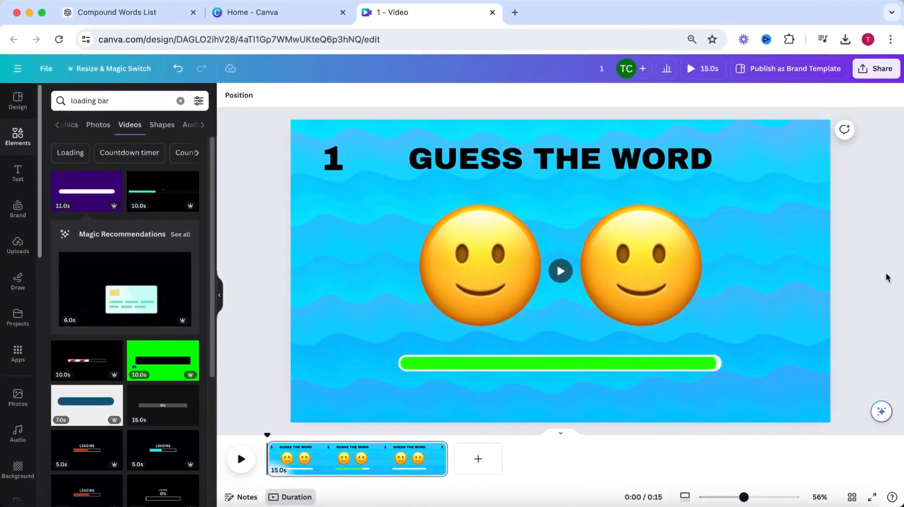
pyautogui.click(642, 371)
pyautogui.click(662, 369)
pyautogui.moveTo(721, 355); pyautogui.dragTo(801, 329)
pyautogui.moveTo(767, 365); pyautogui.dragTo(724, 369)
pyautogui.click(861, 287)
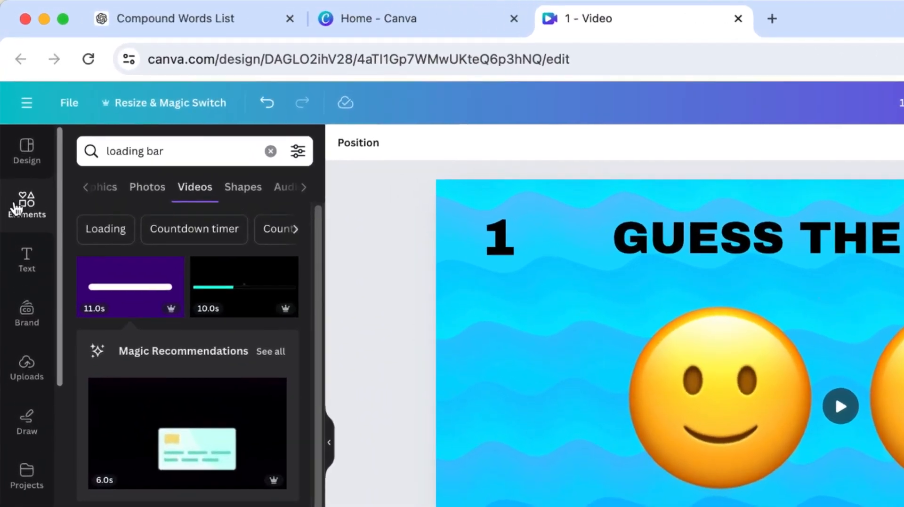
# Add a square frame and stretch it into a centred landscape rectangle covering both emojis.
pyautogui.click(12, 138)
pyautogui.scroll(-15, 311, 212)
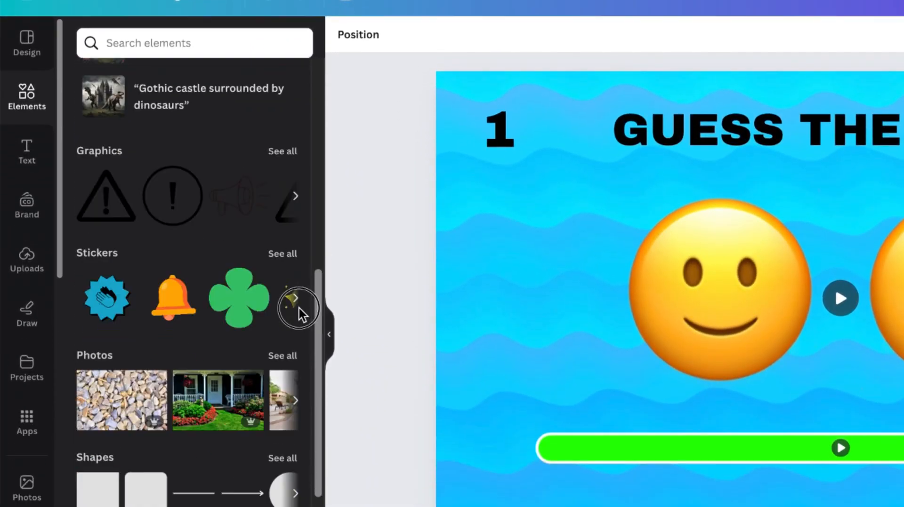
pyautogui.click(112, 323)
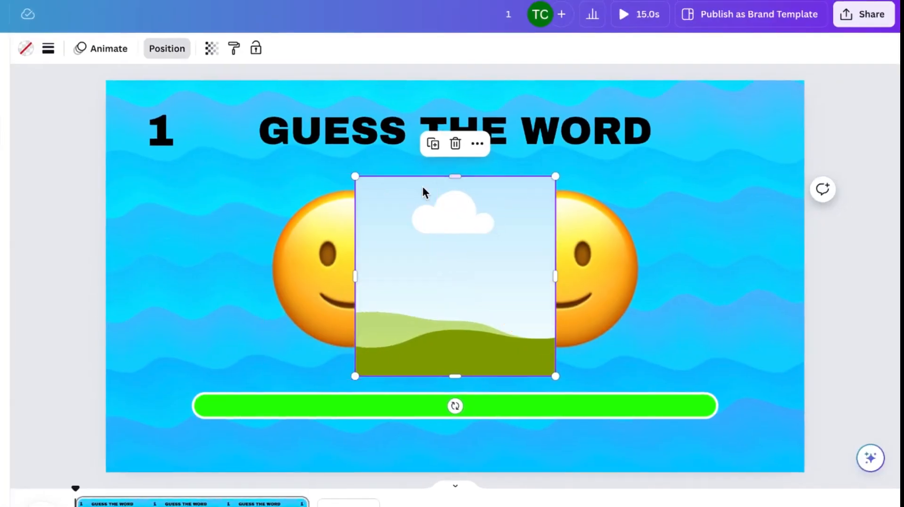
pyautogui.moveTo(557, 277); pyautogui.dragTo(638, 276)
pyautogui.moveTo(355, 270); pyautogui.dragTo(224, 270)
pyautogui.moveTo(402, 157); pyautogui.dragTo(414, 119)
pyautogui.moveTo(637, 378); pyautogui.dragTo(663, 395)
pyautogui.moveTo(535, 322); pyautogui.dragTo(549, 334)
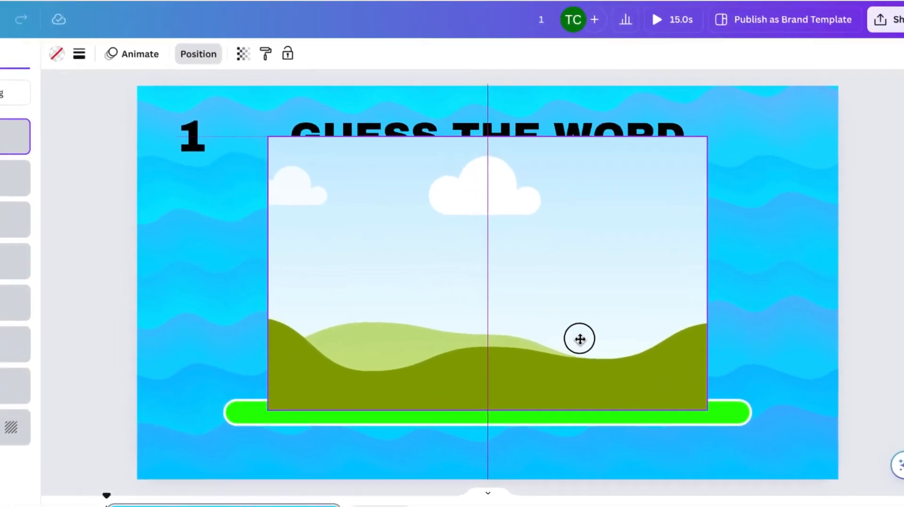
pyautogui.moveTo(676, 407); pyautogui.dragTo(687, 420)
pyautogui.click(169, 51)
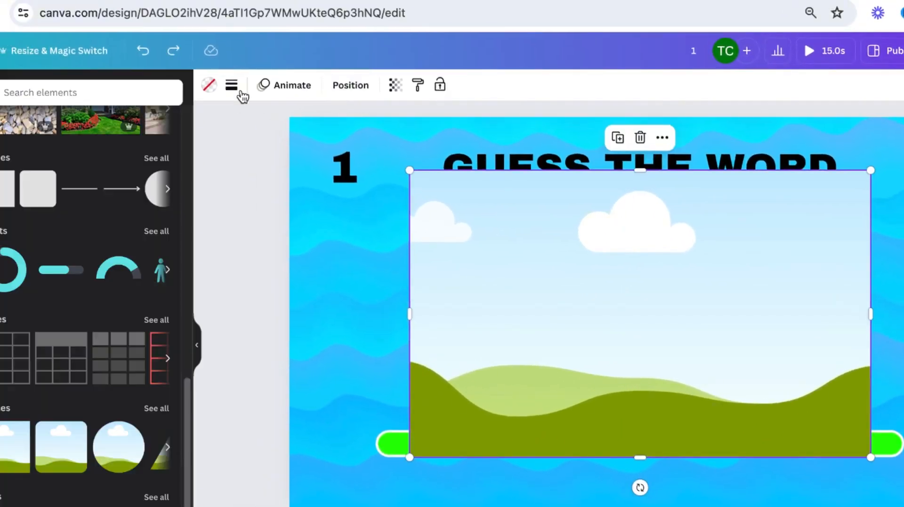
# Set the frame's corner rounding to 85 and give it a solid white border with a weight of 12.
pyautogui.click(231, 86)
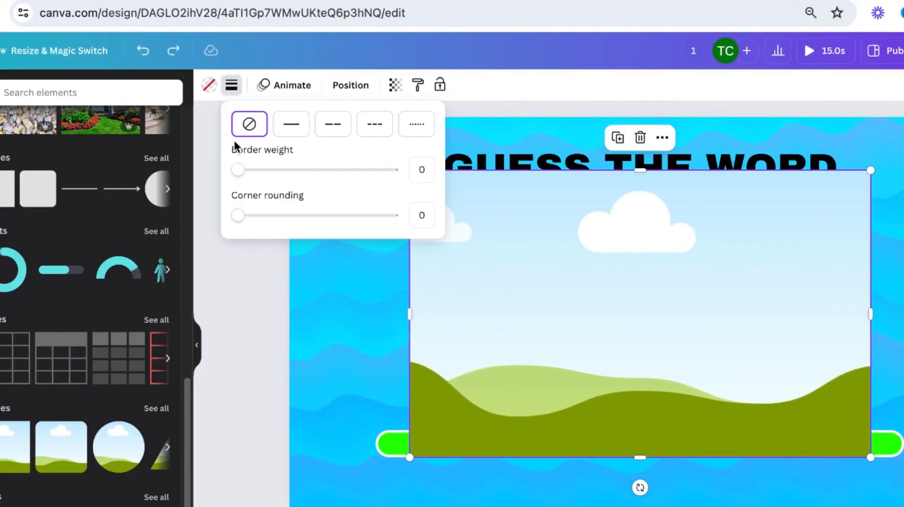
pyautogui.moveTo(243, 223); pyautogui.dragTo(248, 222)
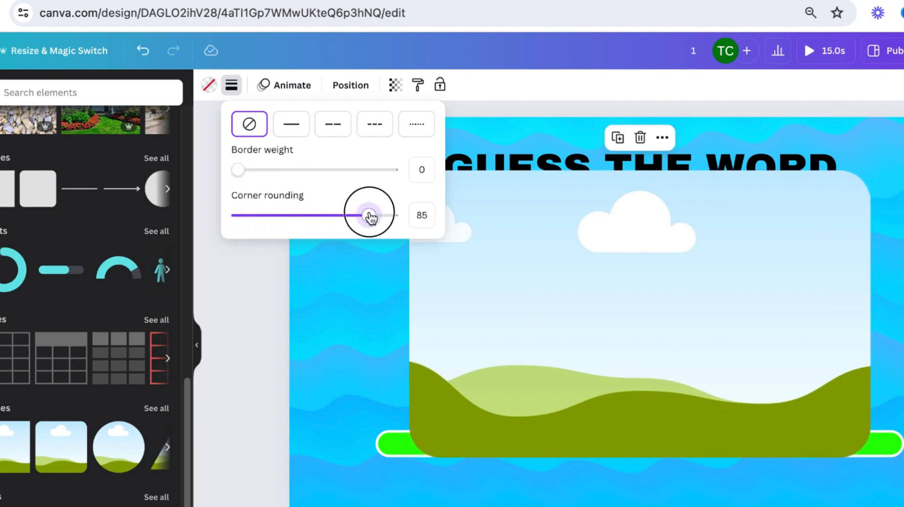
pyautogui.click(292, 124)
pyautogui.moveTo(244, 169); pyautogui.dragTo(264, 170)
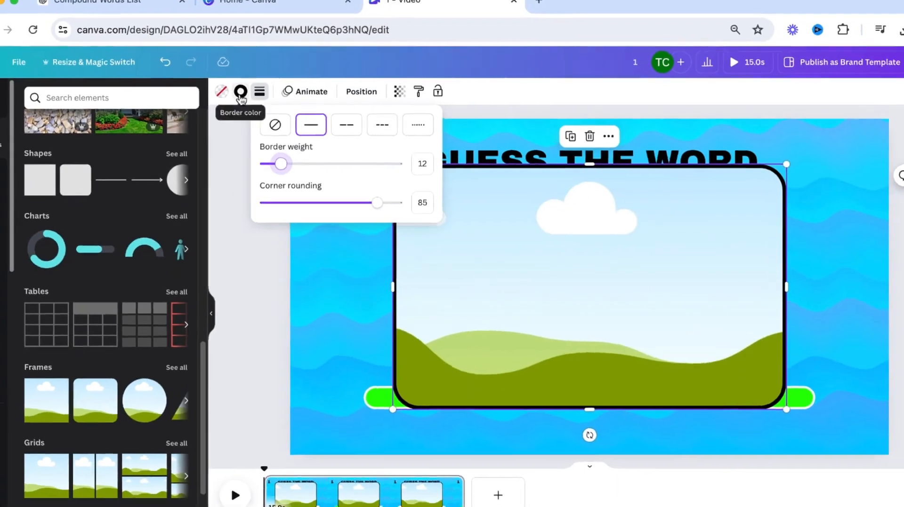
pyautogui.click(240, 91)
pyautogui.click(89, 158)
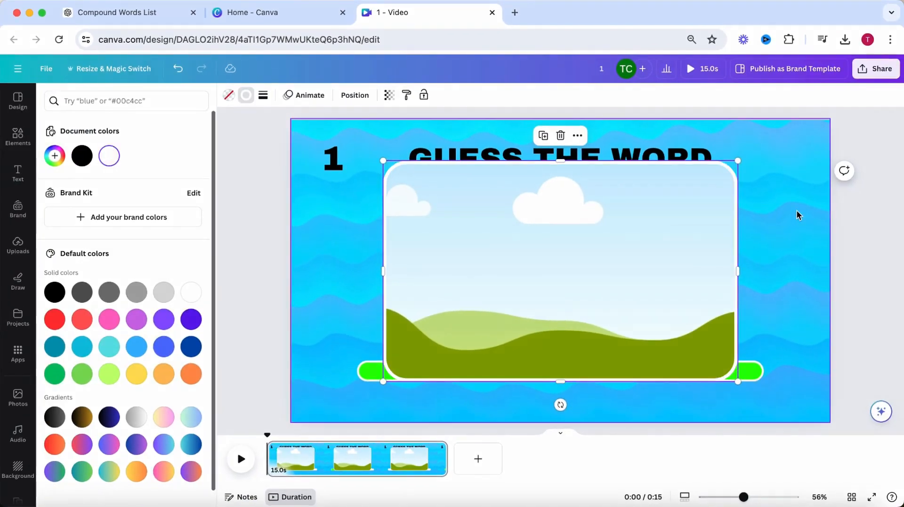
pyautogui.click(797, 215)
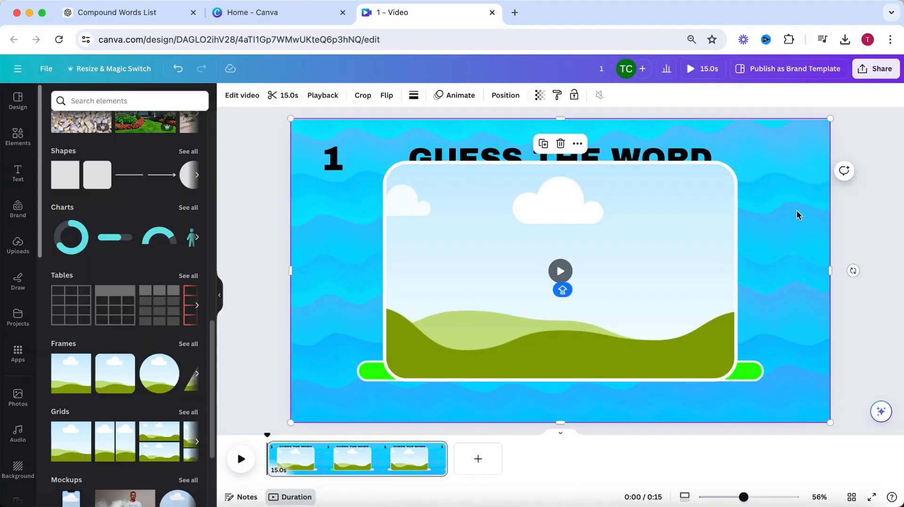
# Duplicate the "GUESS THE WORD" text to the frame's lower edge and change the copy to "WORD".
pyautogui.click(671, 155)
pyautogui.moveTo(670, 154); pyautogui.dragTo(668, 407)
pyautogui.press('Return')
pyautogui.write('WORD')
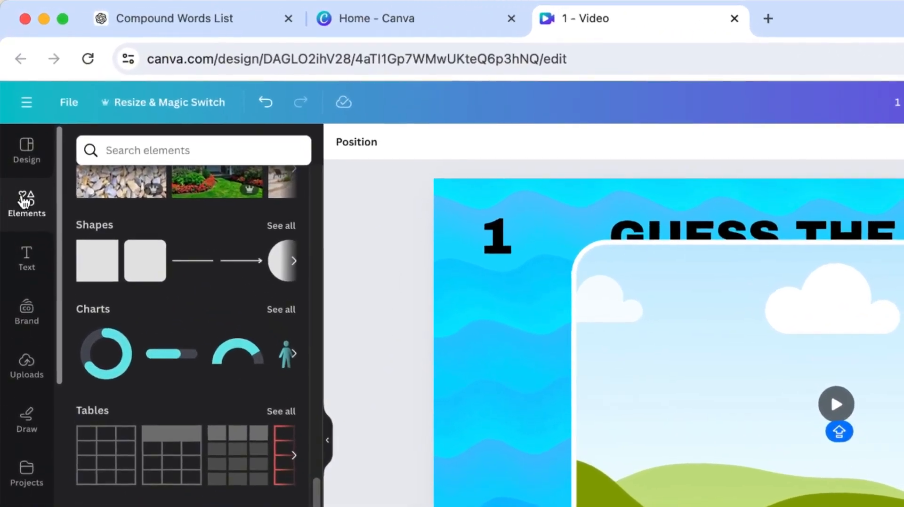
# Add a circle shape, shrink it to about 228 × 228 and centre it on the number 1.
pyautogui.click(23, 201)
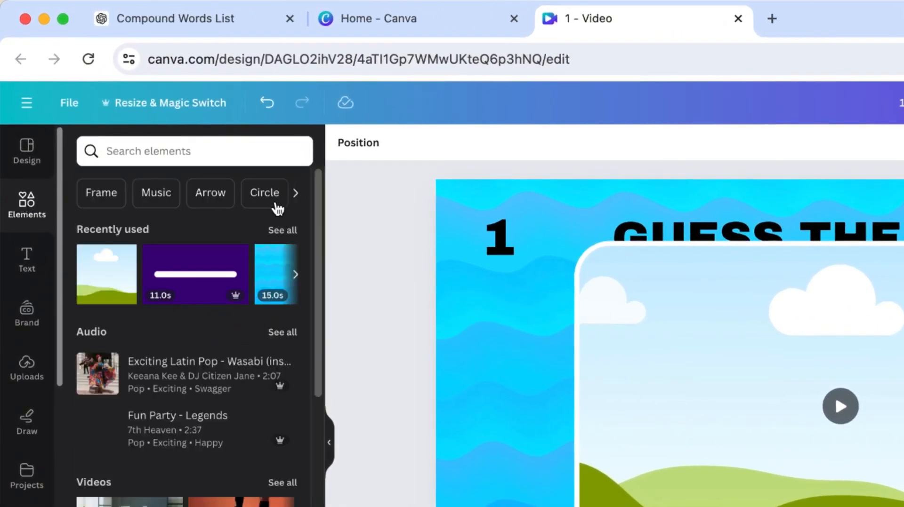
pyautogui.moveTo(316, 209); pyautogui.dragTo(311, 447)
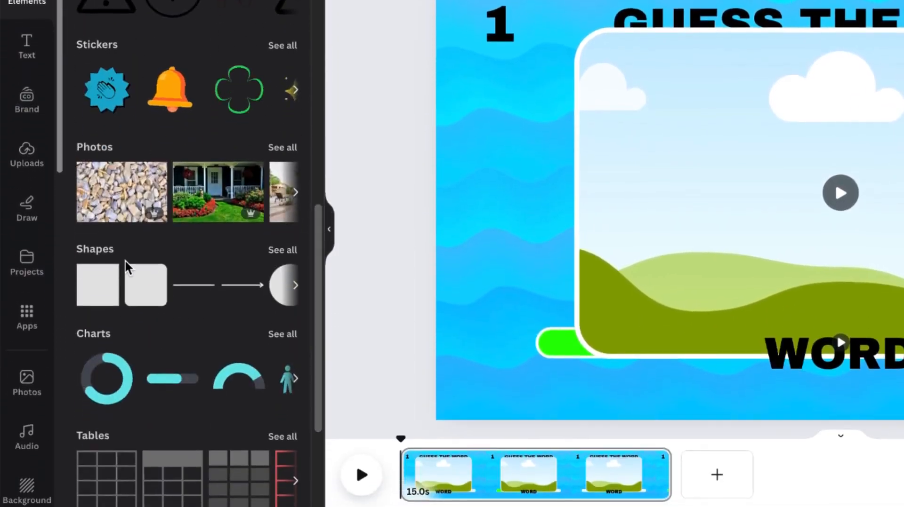
pyautogui.click(295, 285)
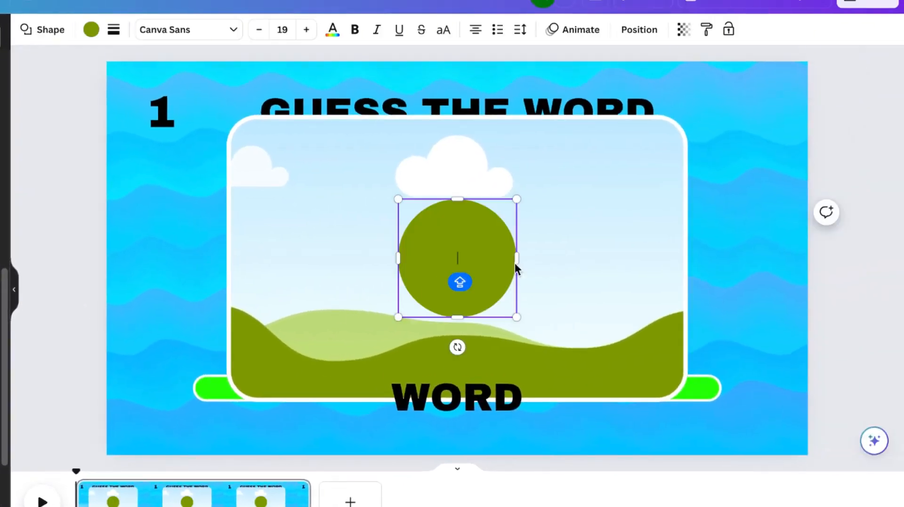
pyautogui.click(486, 264)
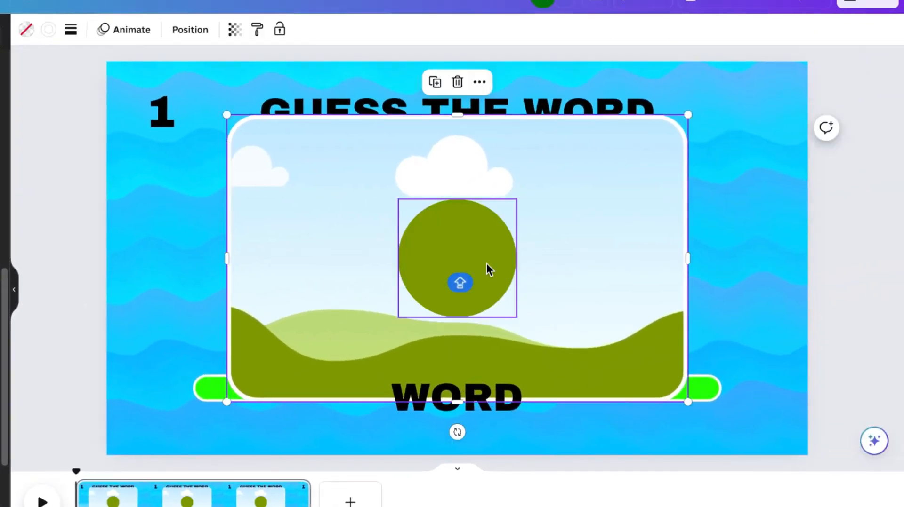
pyautogui.moveTo(486, 264); pyautogui.dragTo(207, 138)
pyautogui.moveTo(235, 194); pyautogui.dragTo(200, 157)
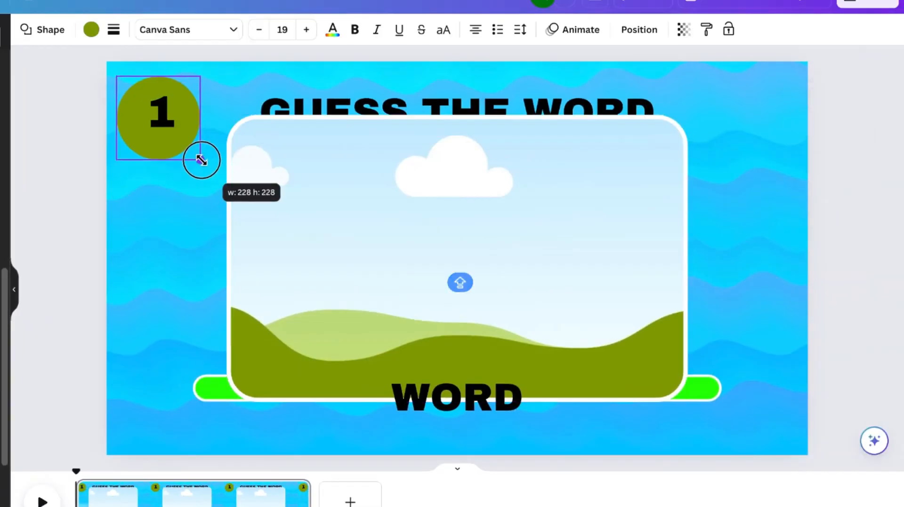
pyautogui.moveTo(128, 141); pyautogui.dragTo(136, 140)
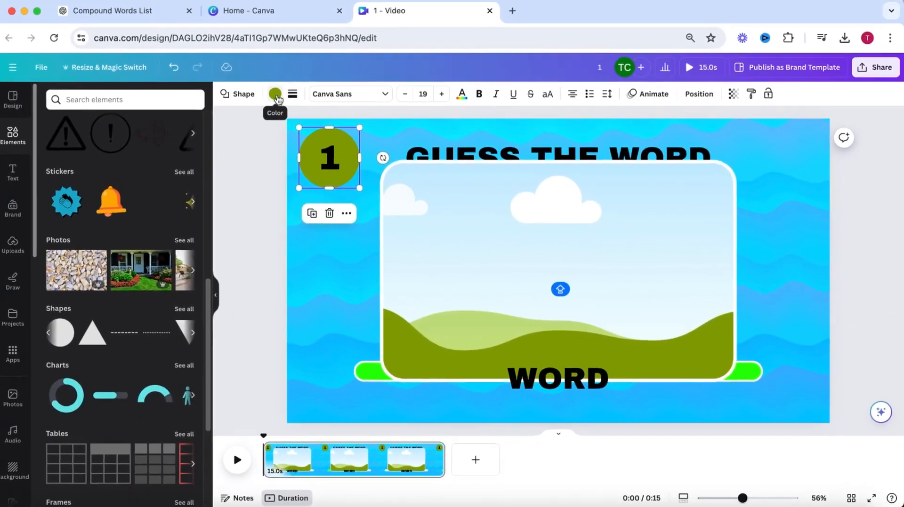
# Fill the circle with the #ffde59 to #ff914d gradient and add a solid white border with a weight of 8.
pyautogui.click(91, 29)
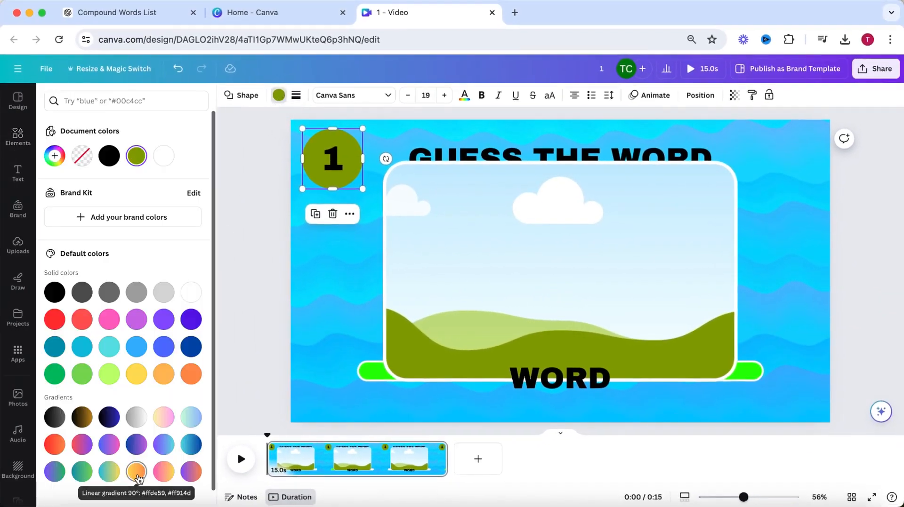
pyautogui.click(137, 472)
pyautogui.click(295, 95)
pyautogui.click(346, 133)
pyautogui.press('super+plus')
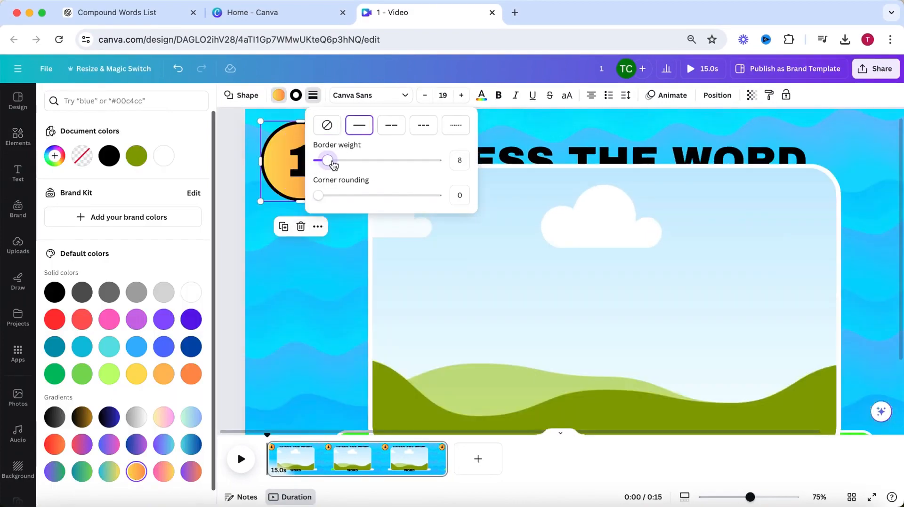
pyautogui.click(295, 95)
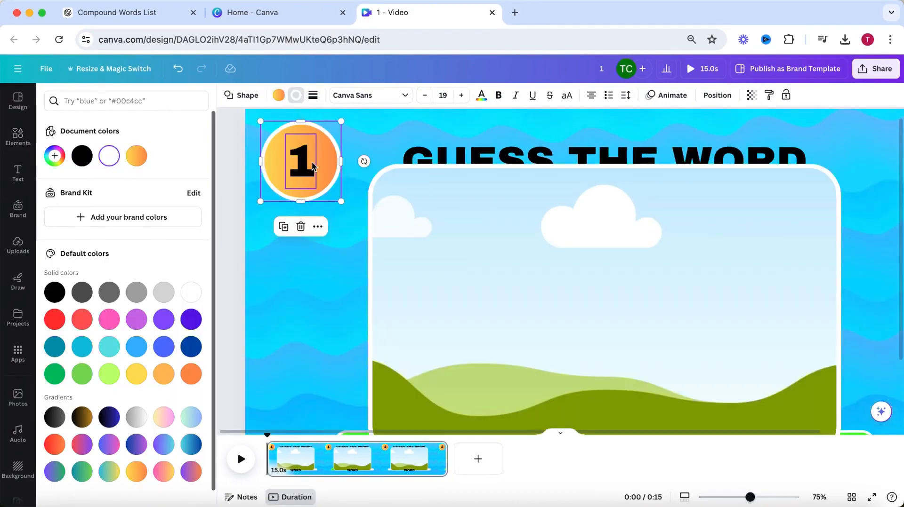
# Change the color of the number 1 text to white.
pyautogui.click(312, 166)
pyautogui.click(371, 95)
pyautogui.click(110, 156)
pyautogui.click(329, 307)
pyautogui.keyDown('ctrl'); pyautogui.scroll(-3, 328, 307); pyautogui.keyUp('ctrl')
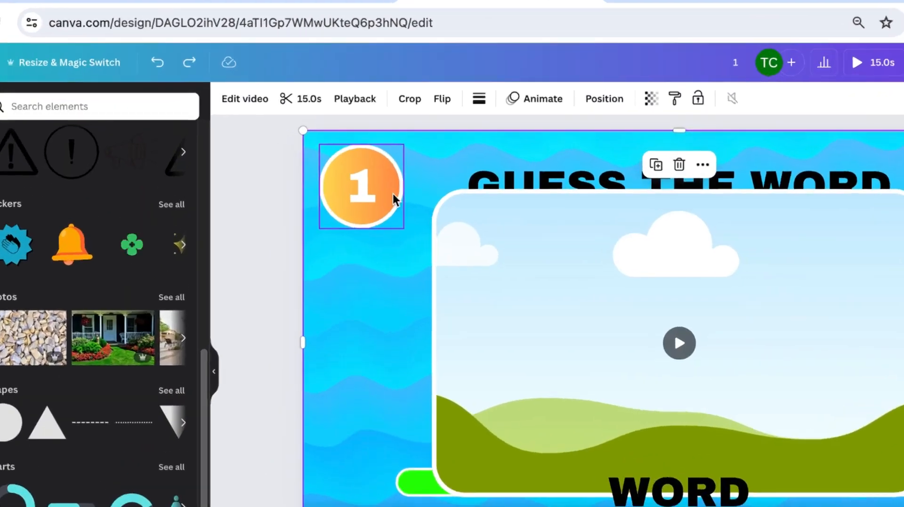
# Group the number 1 with its orange circle and fine-tune the position of the grouped badge in the corner.
pyautogui.click(349, 164)
pyautogui.keyDown('shift'); pyautogui.click(322, 161); pyautogui.keyUp('shift')
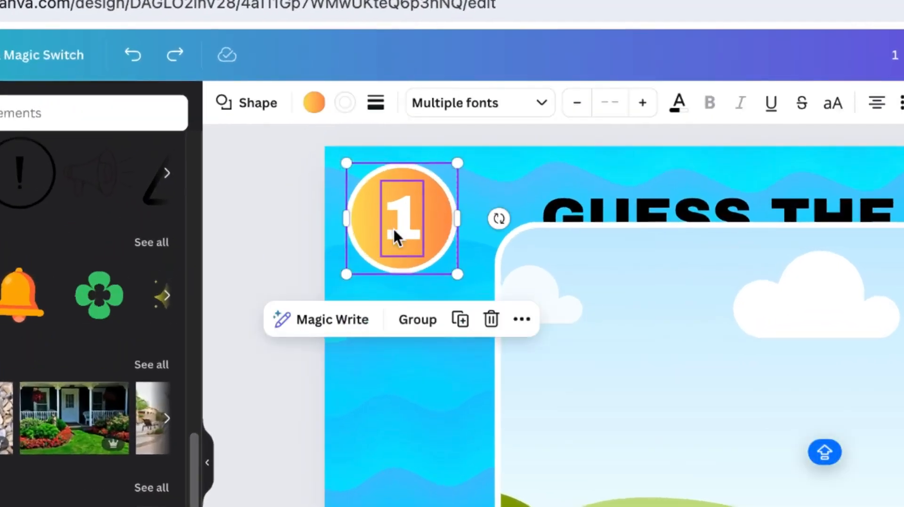
pyautogui.click(407, 332)
pyautogui.moveTo(435, 205)
pyautogui.mouseDown()
pyautogui.moveTo(428, 186)
pyautogui.moveTo(469, 210)
pyautogui.moveTo(470, 231)
pyautogui.moveTo(438, 207)
pyautogui.mouseUp()
# Color the "GUESS THE WORD" title white and make its last word, "WORD", yellow.
pyautogui.click(778, 213)
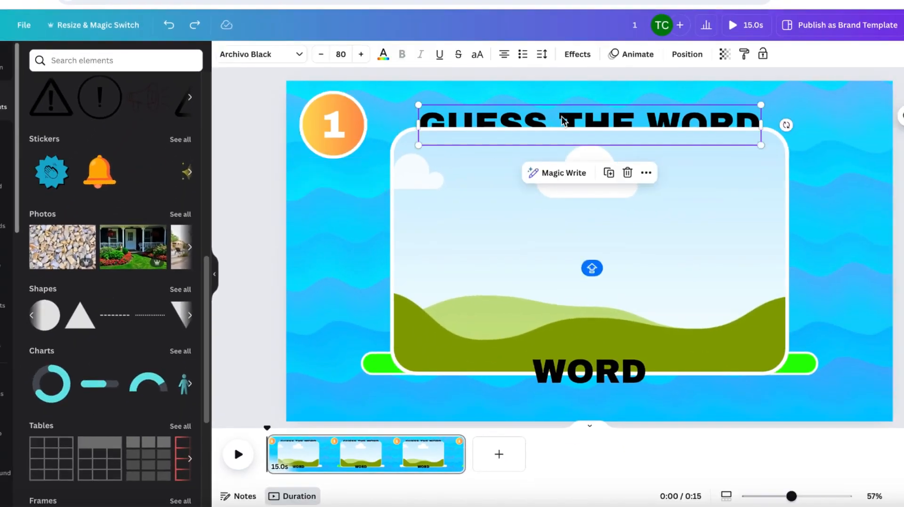
pyautogui.click(383, 55)
pyautogui.click(90, 123)
pyautogui.doubleClick(698, 115)
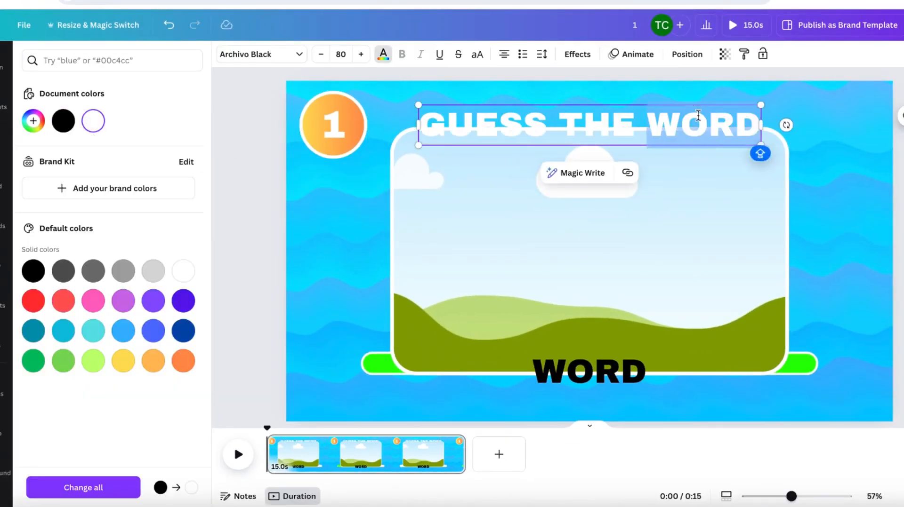
pyautogui.click(349, 241)
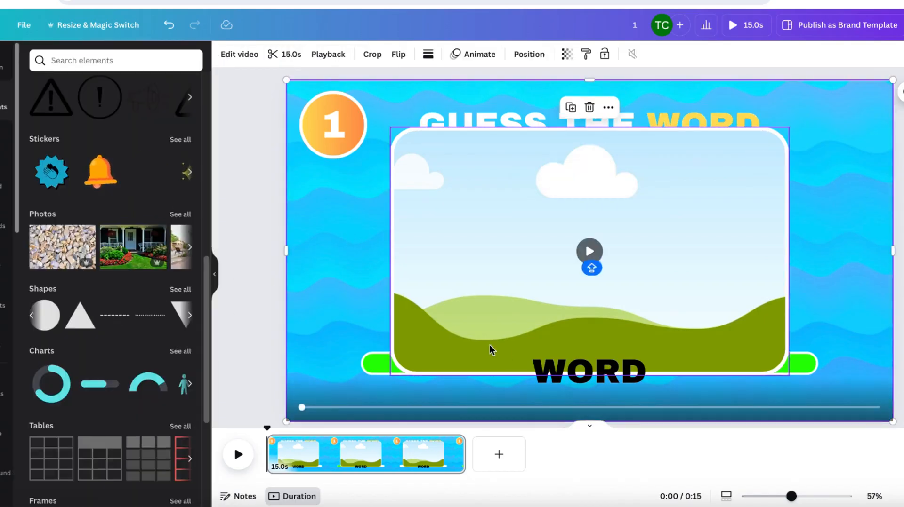
# Add a square shape and stretch it into a wide bar behind the WORD text at the frame's lower edge.
pyautogui.scroll(10, 201, 201)
pyautogui.scroll(-10, 201, 201)
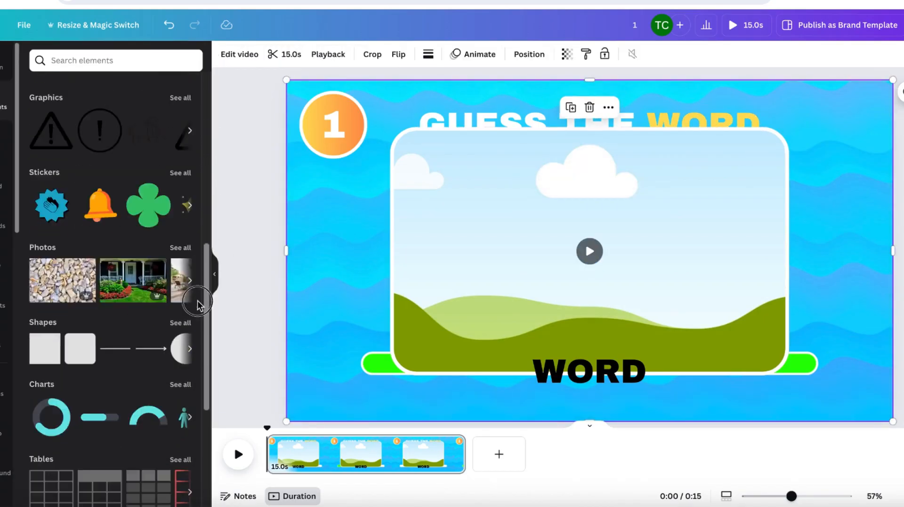
pyautogui.click(45, 311)
pyautogui.moveTo(612, 245); pyautogui.dragTo(774, 371)
pyautogui.moveTo(537, 371); pyautogui.dragTo(411, 371)
pyautogui.moveTo(590, 319); pyautogui.dragTo(584, 347)
pyautogui.moveTo(592, 423); pyautogui.dragTo(592, 392)
pyautogui.moveTo(584, 372); pyautogui.dragTo(581, 375)
# Fill the bar behind the WORD text with the default teal-to-green gradient.
pyautogui.click(279, 54)
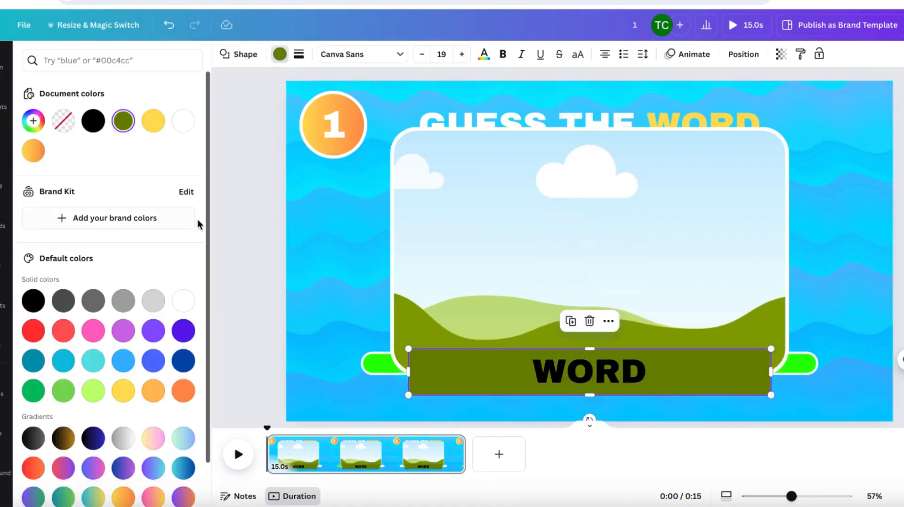
pyautogui.scroll(-2, 197, 224)
pyautogui.click(64, 453)
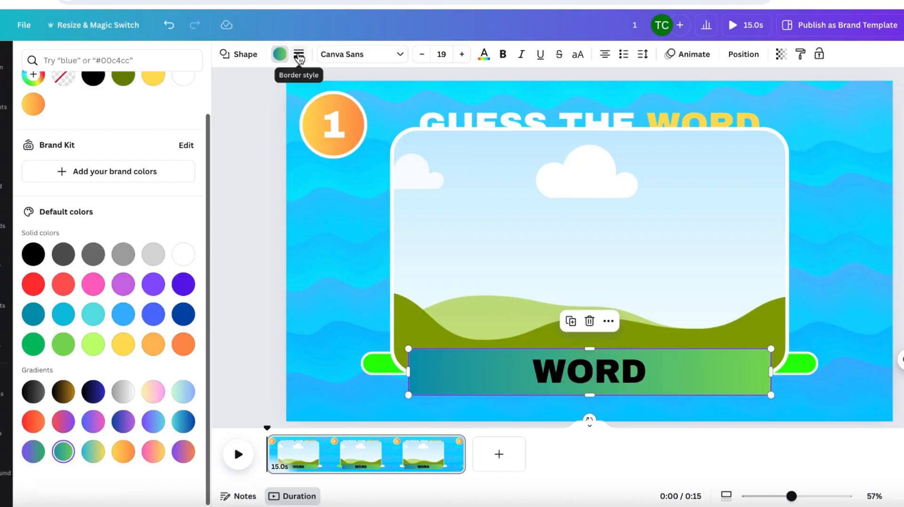
# Round the bar's corners to 100 and give it a solid white border with a weight of 10.
pyautogui.click(299, 57)
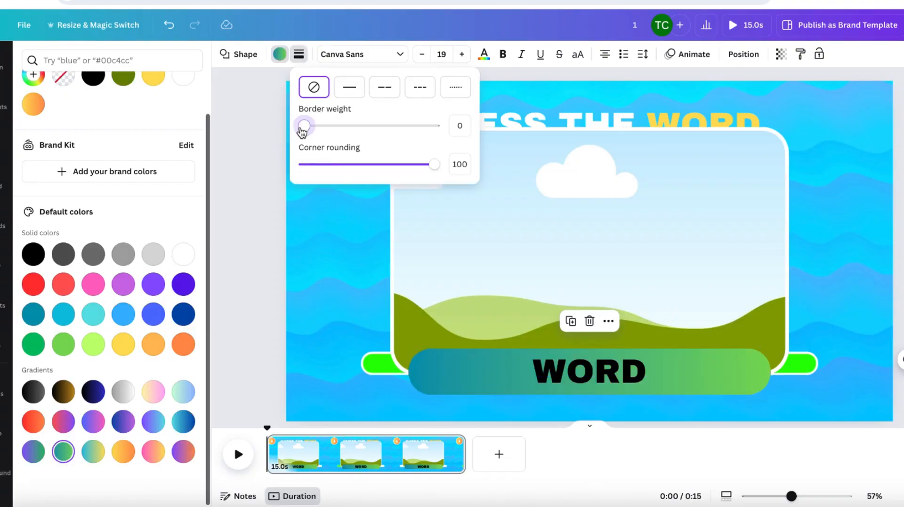
pyautogui.click(349, 87)
pyautogui.moveTo(321, 126); pyautogui.dragTo(337, 130)
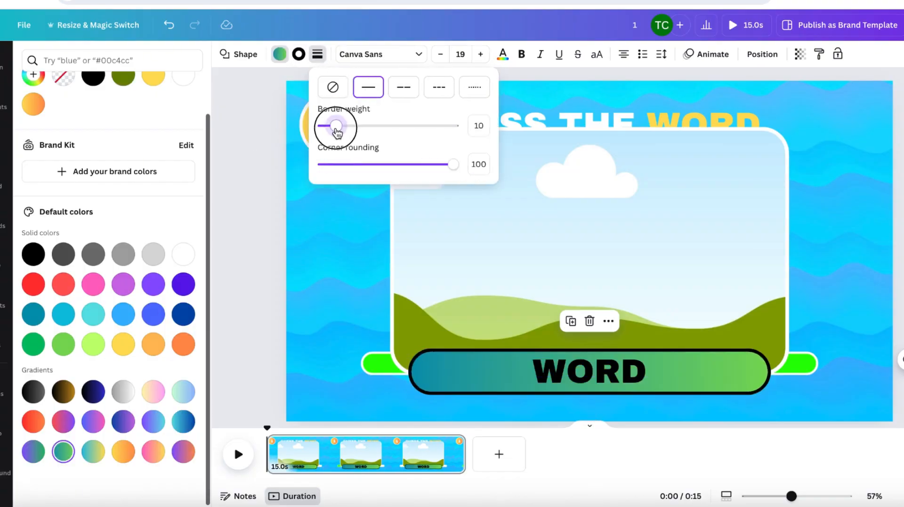
pyautogui.click(298, 54)
pyautogui.click(123, 121)
# Color the WORD text on the bar white and widen its text box to nearly the full width of the bar.
pyautogui.click(605, 375)
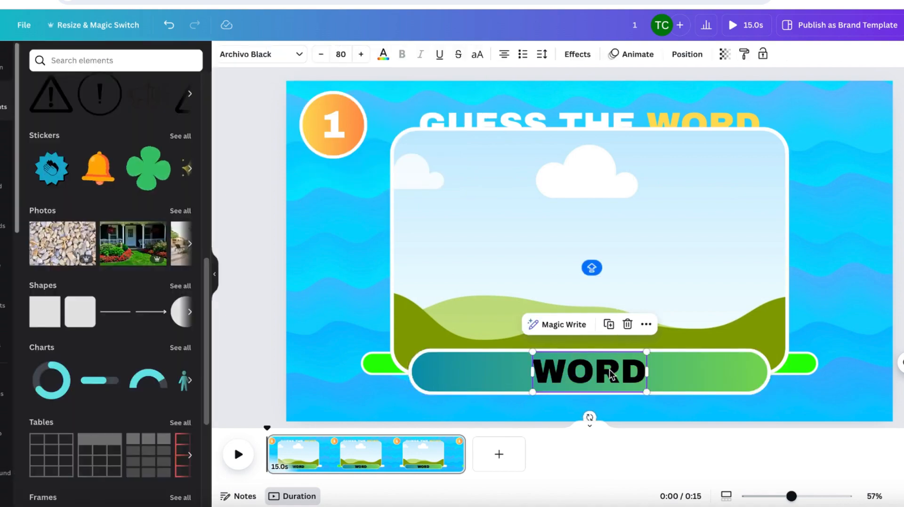
pyautogui.click(383, 55)
pyautogui.click(123, 121)
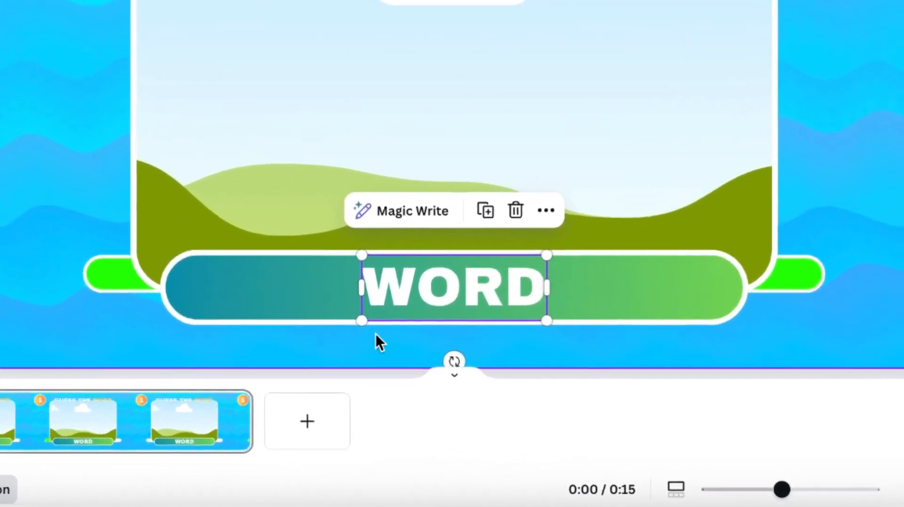
pyautogui.moveTo(546, 287); pyautogui.dragTo(722, 286)
pyautogui.moveTo(358, 286); pyautogui.dragTo(181, 288)
# Try longer sample answers such as SUNFLOWER in the bar's text box and restore the text to WORD.
pyautogui.doubleClick(460, 291)
pyautogui.write('SUNFLOWER')
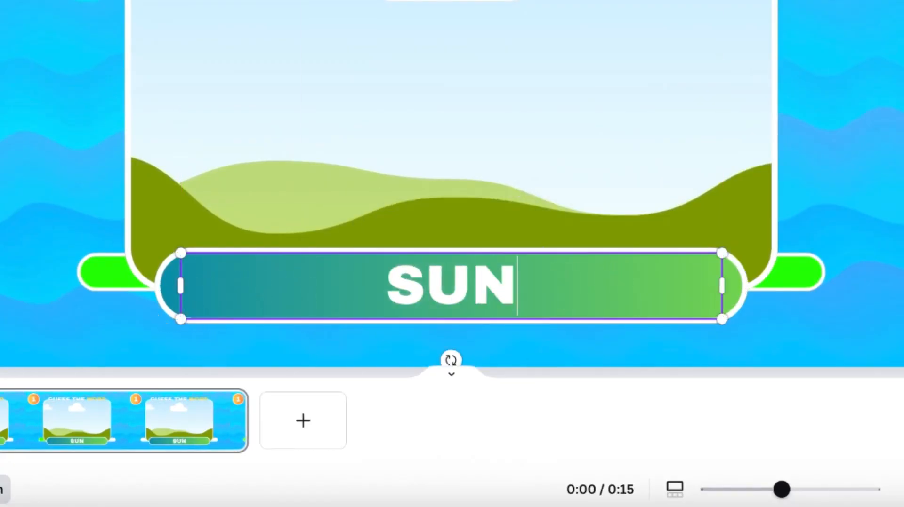
pyautogui.press('BackSpace')
pyautogui.press('BackSpace')
pyautogui.press('BackSpace')
pyautogui.press('BackSpace')
pyautogui.press('BackSpace')
pyautogui.press('BackSpace')
pyautogui.press('BackSpace')
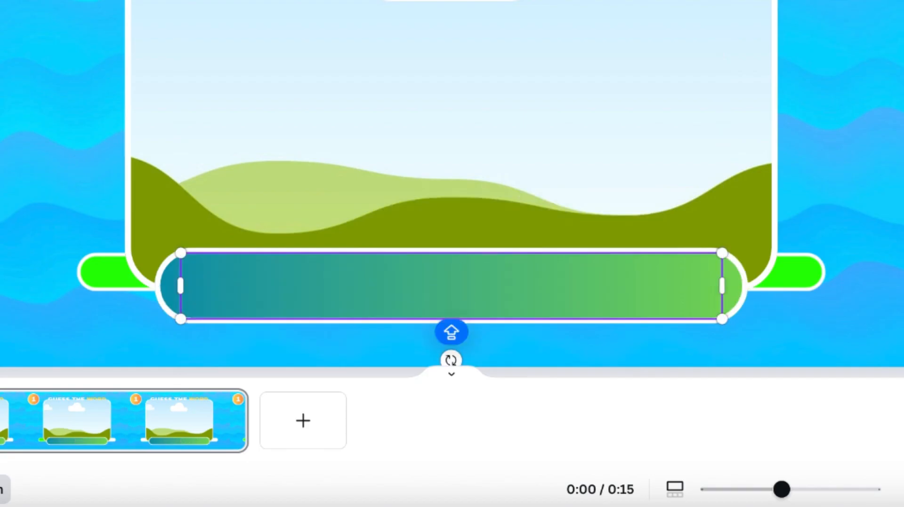
pyautogui.write('AIRPLAN')
pyautogui.press('BackSpace')
pyautogui.press('BackSpace')
pyautogui.press('BackSpace')
pyautogui.press('BackSpace')
pyautogui.press('BackSpace')
pyautogui.press('BackSpace')
pyautogui.press('BackSpace')
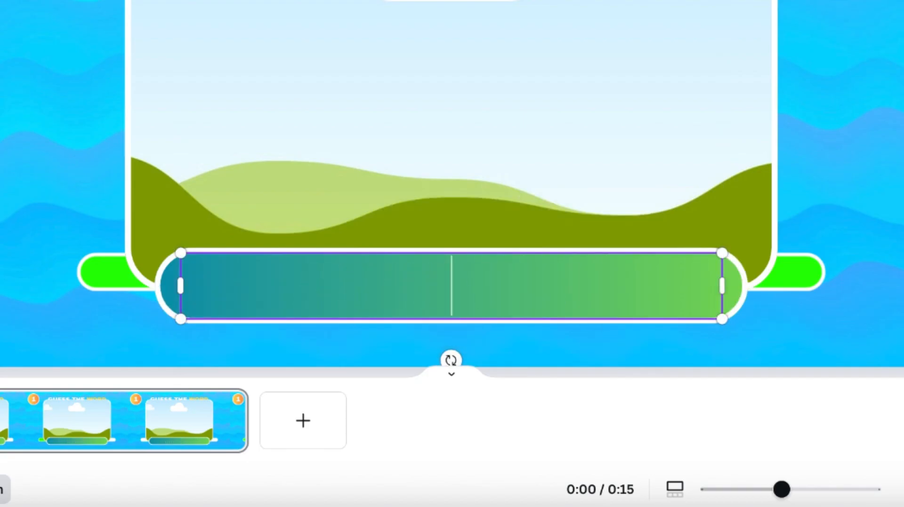
pyautogui.write('WORD')
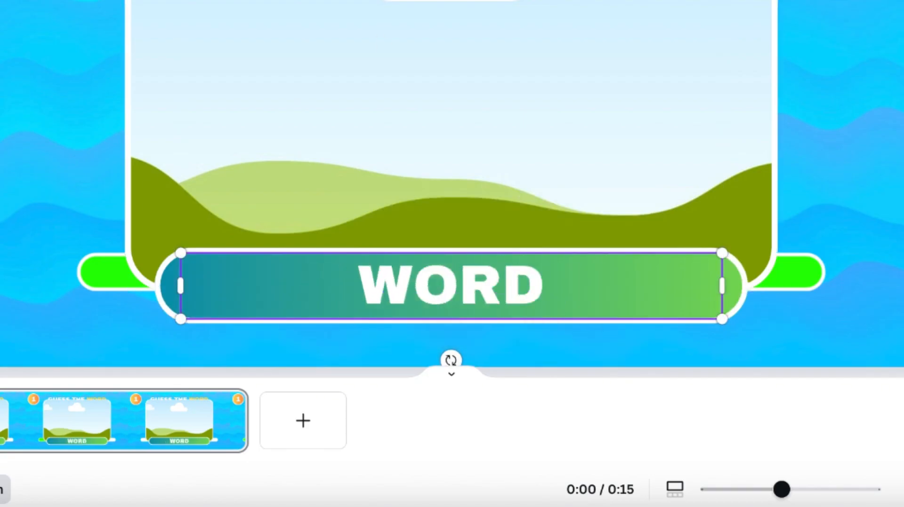
# Reduce the WORD text slightly and group it with the gradient bar.
pyautogui.press('Escape')
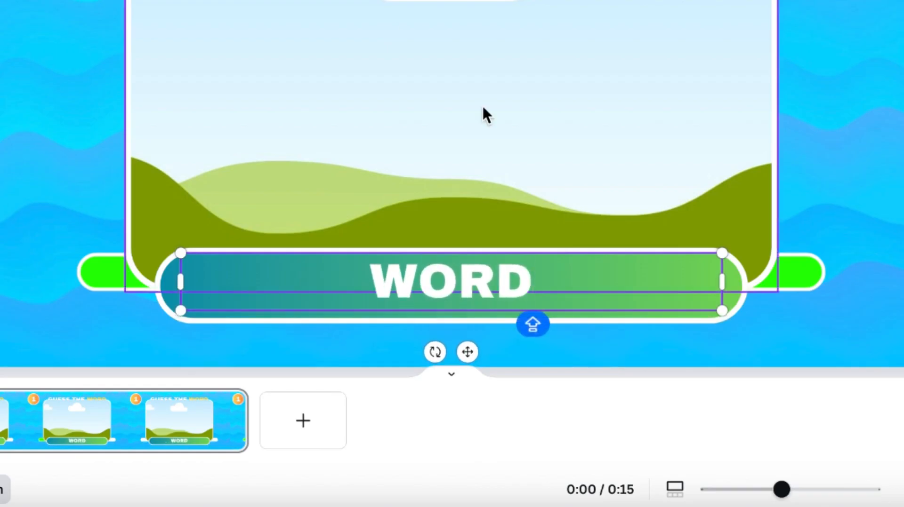
pyautogui.press('Escape')
pyautogui.click(728, 302)
pyautogui.keyDown('shift'); pyautogui.click(597, 295); pyautogui.keyUp('shift')
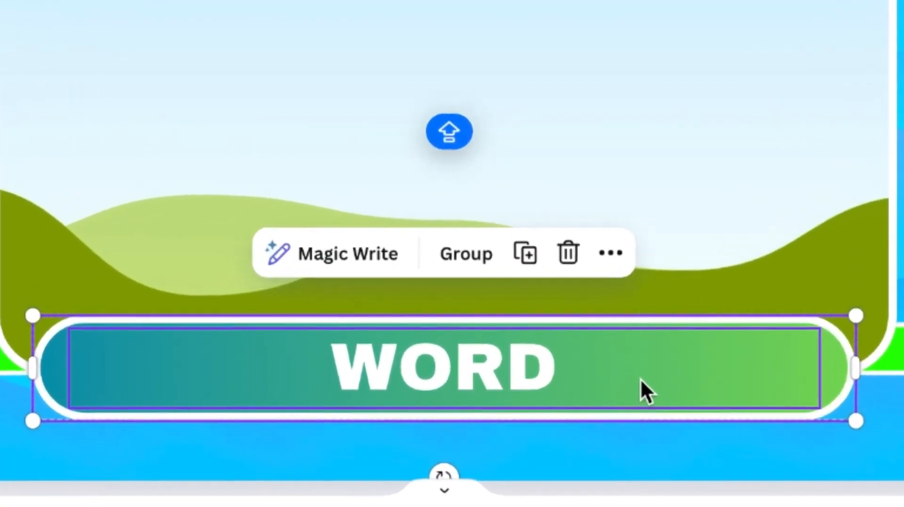
pyautogui.click(476, 256)
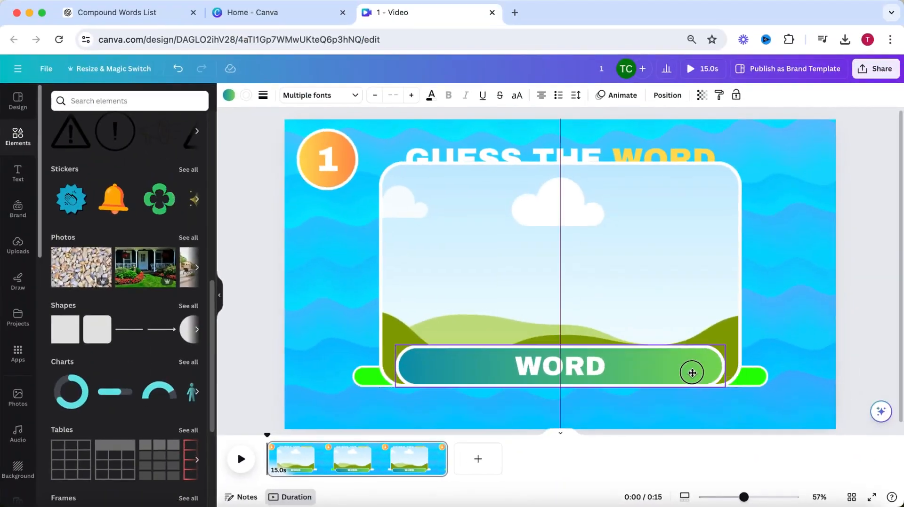
# Show the timing of the background video and select all elements so every layer appears on the timeline.
pyautogui.click(707, 258)
pyautogui.rightClick(707, 258)
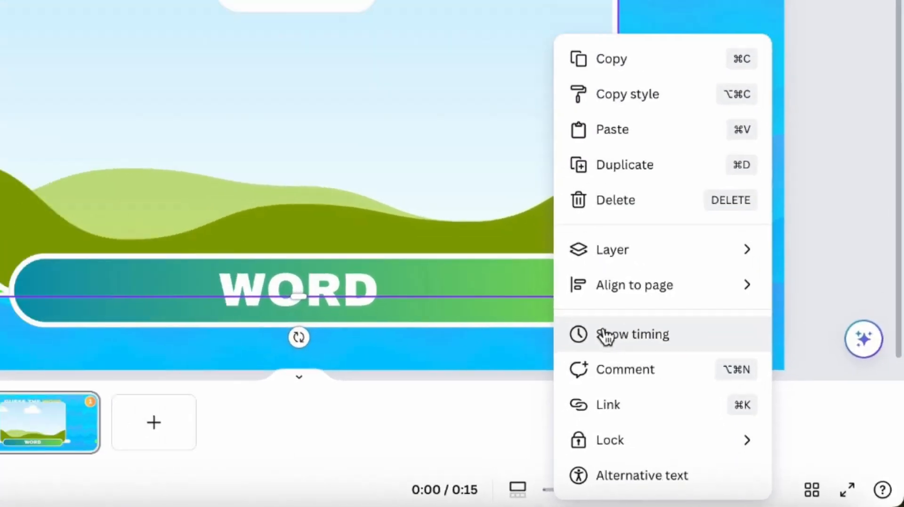
pyautogui.click(607, 337)
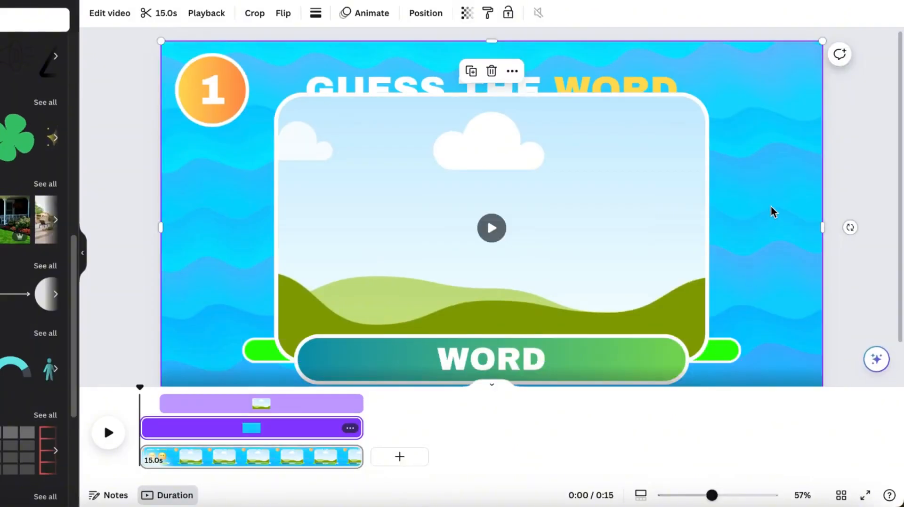
pyautogui.hotkey('ctrl', 'a')
pyautogui.scroll(3, 188, 367)
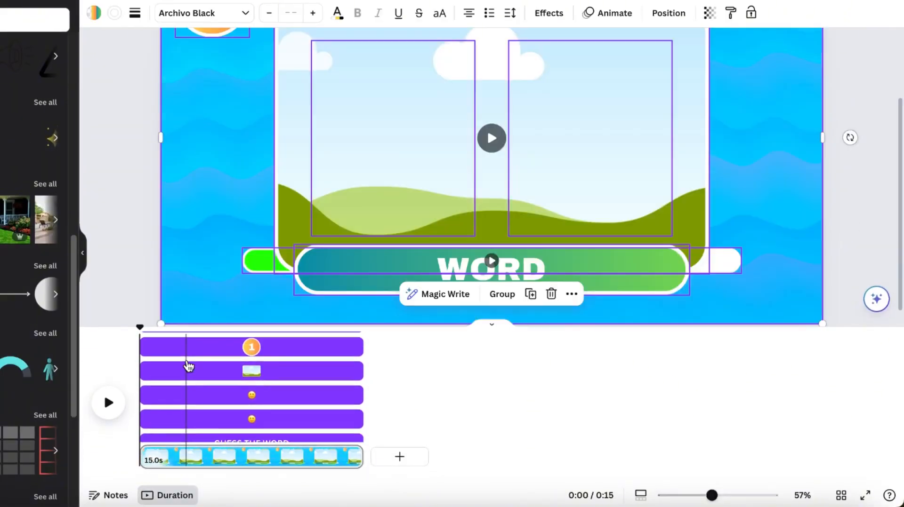
pyautogui.scroll(-1, 188, 367)
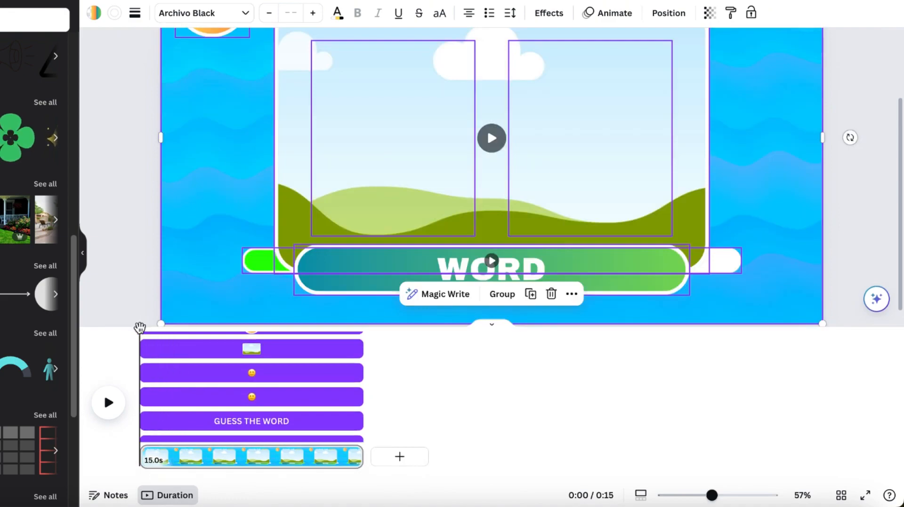
# Trim both smiley emoji layers so they start at 2 seconds.
pyautogui.click(163, 380)
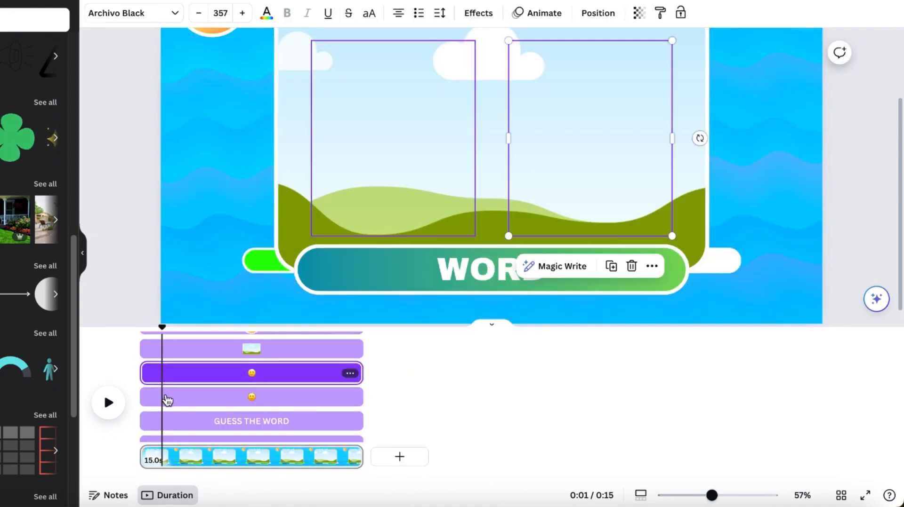
pyautogui.click(172, 404)
pyautogui.moveTo(168, 330)
pyautogui.mouseDown()
pyautogui.moveTo(157, 324)
pyautogui.moveTo(139, 339)
pyautogui.moveTo(163, 339)
pyautogui.mouseUp()
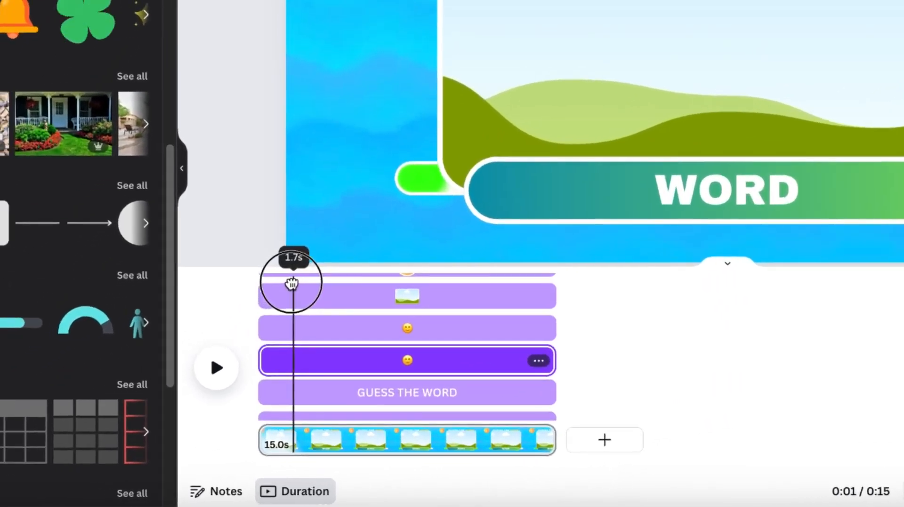
pyautogui.moveTo(292, 283); pyautogui.dragTo(297, 283)
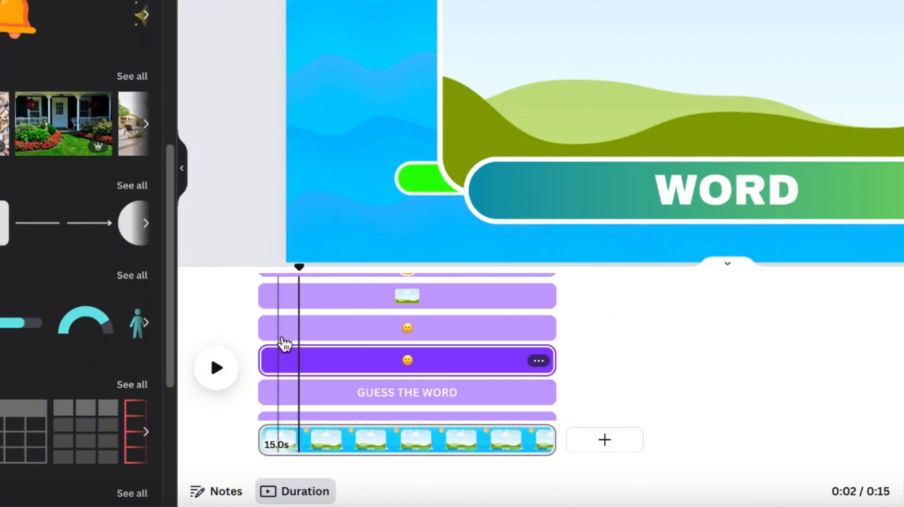
pyautogui.moveTo(270, 361); pyautogui.dragTo(305, 361)
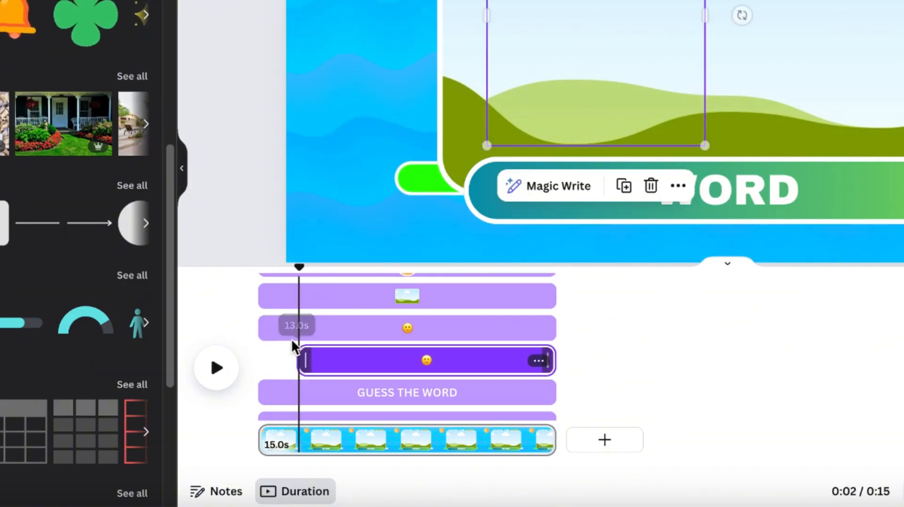
pyautogui.moveTo(263, 327); pyautogui.dragTo(298, 330)
# Trim the ends of both smiley emoji layers to 12 seconds.
pyautogui.moveTo(298, 270); pyautogui.dragTo(499, 292)
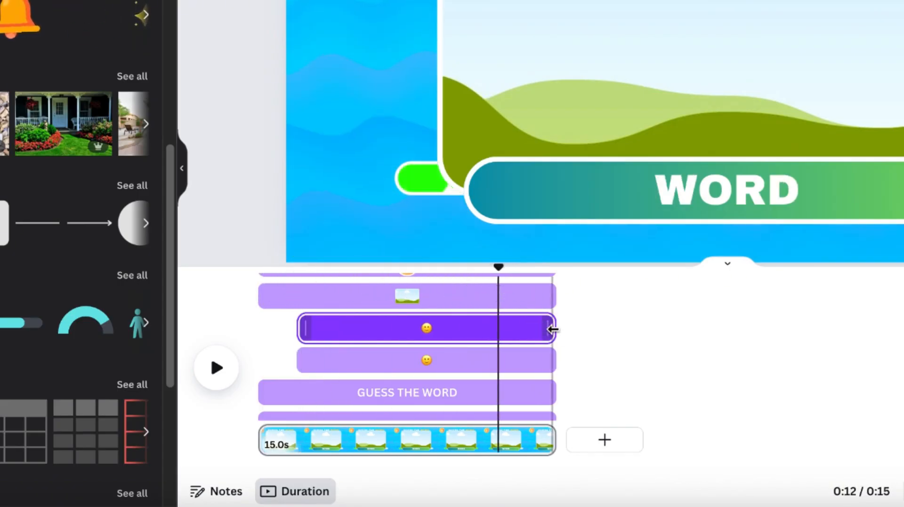
pyautogui.moveTo(543, 329); pyautogui.dragTo(494, 330)
pyautogui.moveTo(542, 363); pyautogui.dragTo(491, 360)
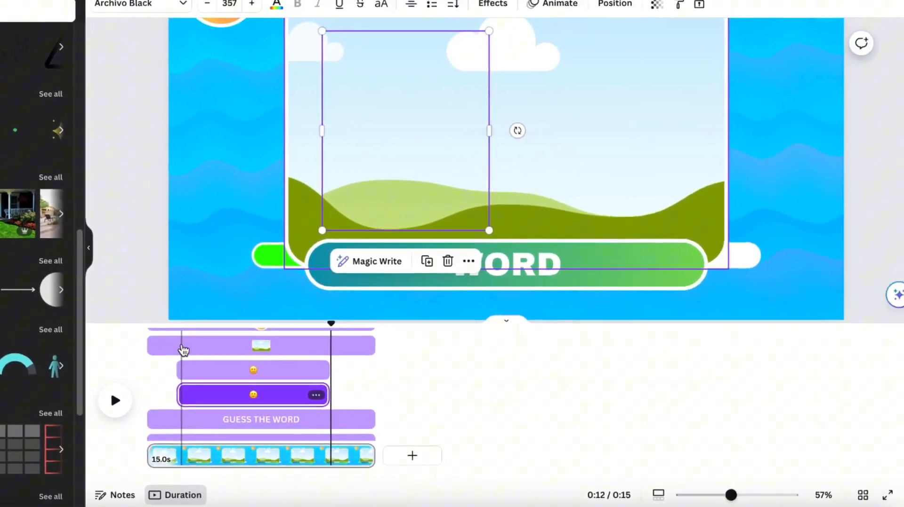
# Trim the picture frame and the grouped WORD bar so both start at 12 seconds, where the emojis end.
pyautogui.click(220, 330)
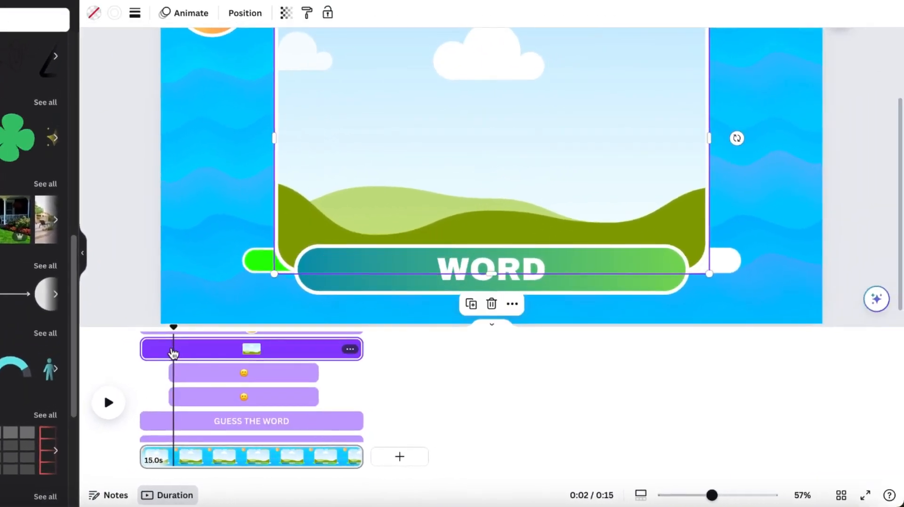
pyautogui.moveTo(147, 349); pyautogui.dragTo(324, 357)
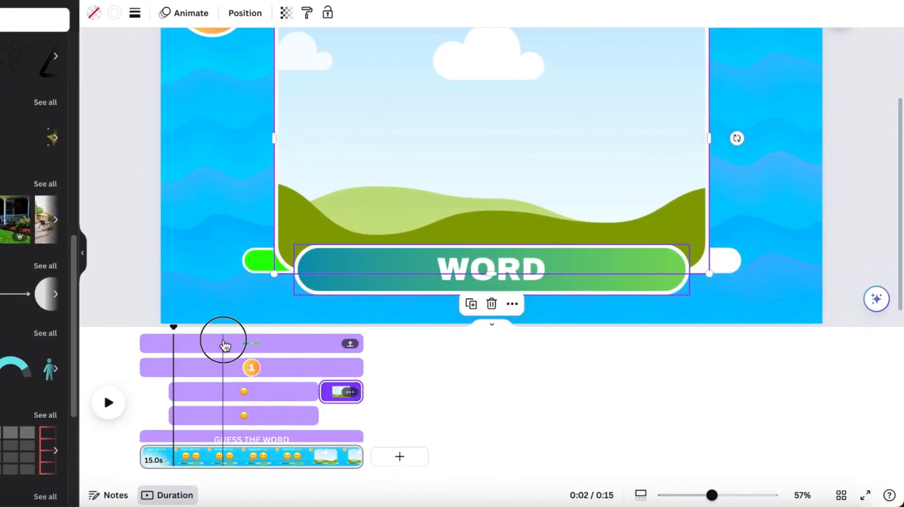
pyautogui.click(225, 346)
pyautogui.moveTo(142, 345); pyautogui.dragTo(321, 348)
# End the "GUESS THE WORD" title at about 12 seconds and time the loading bar to run 10 seconds from the 2-second mark.
pyautogui.moveTo(220, 331); pyautogui.dragTo(318, 332)
pyautogui.scroll(-2, 316, 386)
pyautogui.click(311, 408)
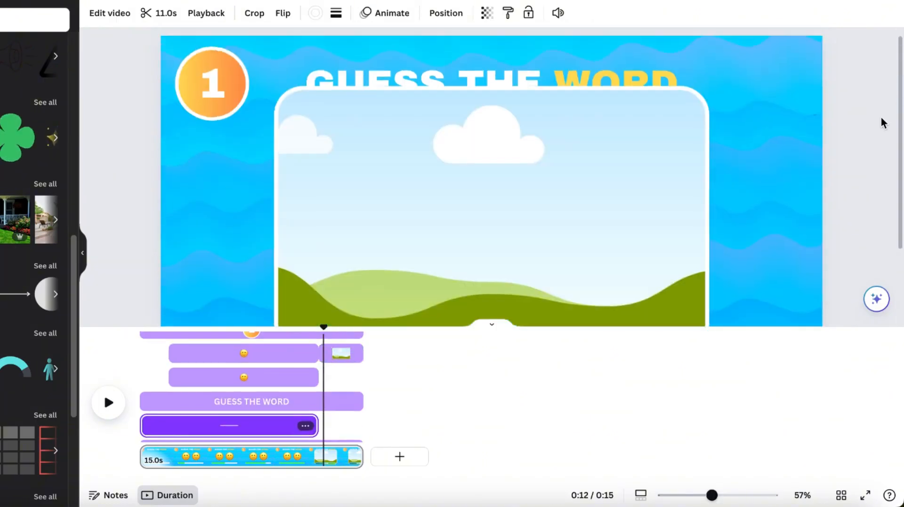
pyautogui.moveTo(191, 409); pyautogui.dragTo(215, 408)
pyautogui.moveTo(192, 326); pyautogui.dragTo(306, 329)
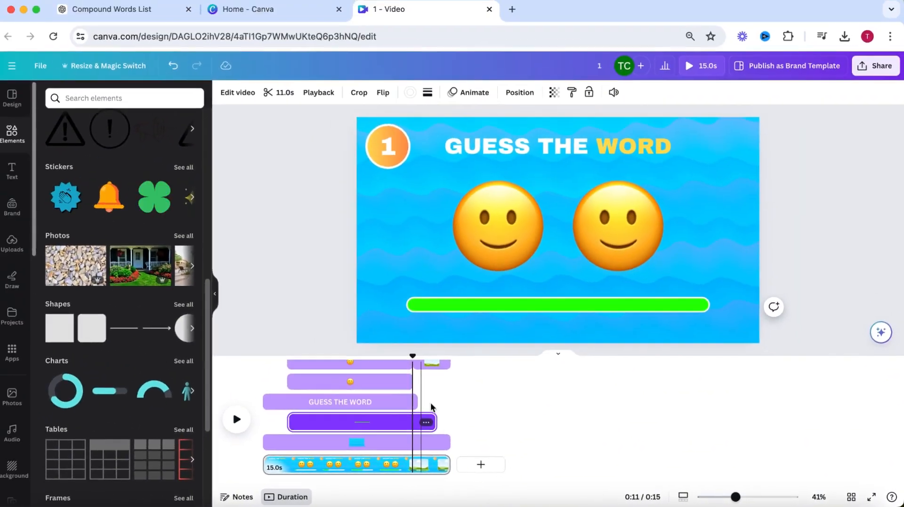
pyautogui.click(109, 404)
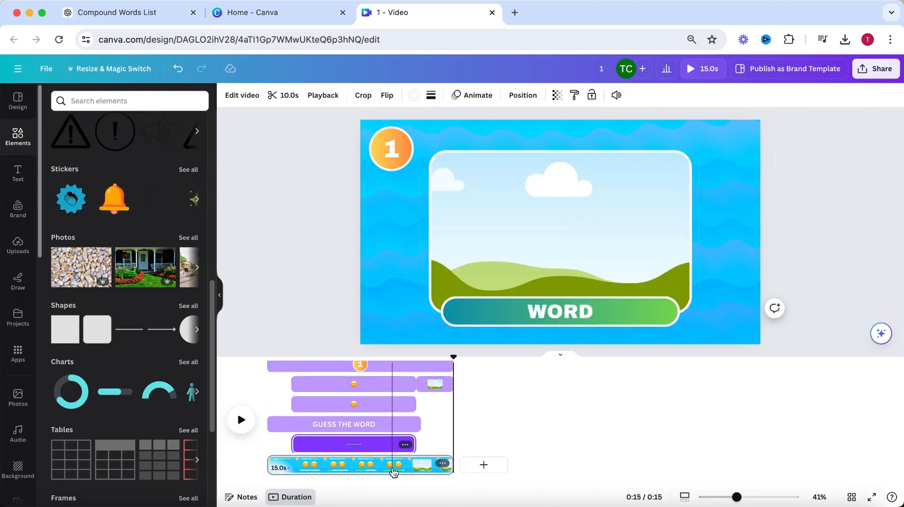
# Slow the background video to 0.75 speed, trim the page to 17 seconds and check the timing.
pyautogui.click(733, 230)
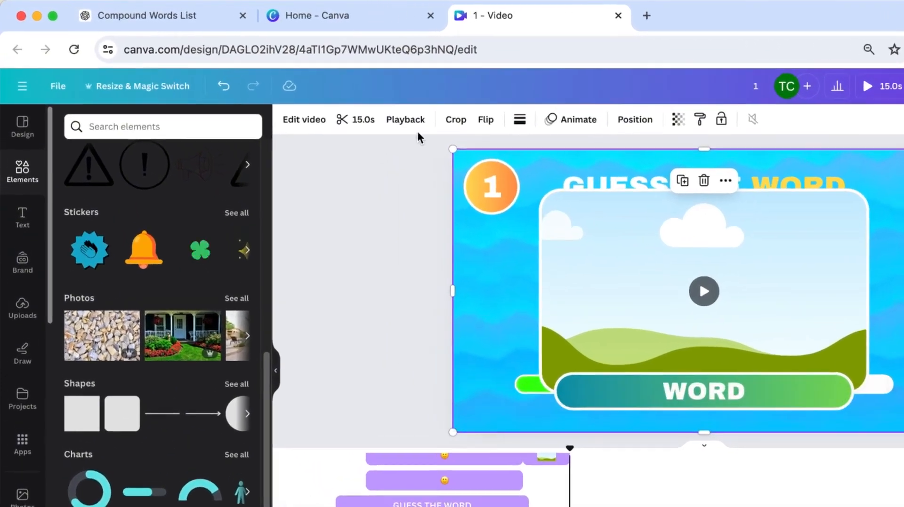
pyautogui.click(406, 120)
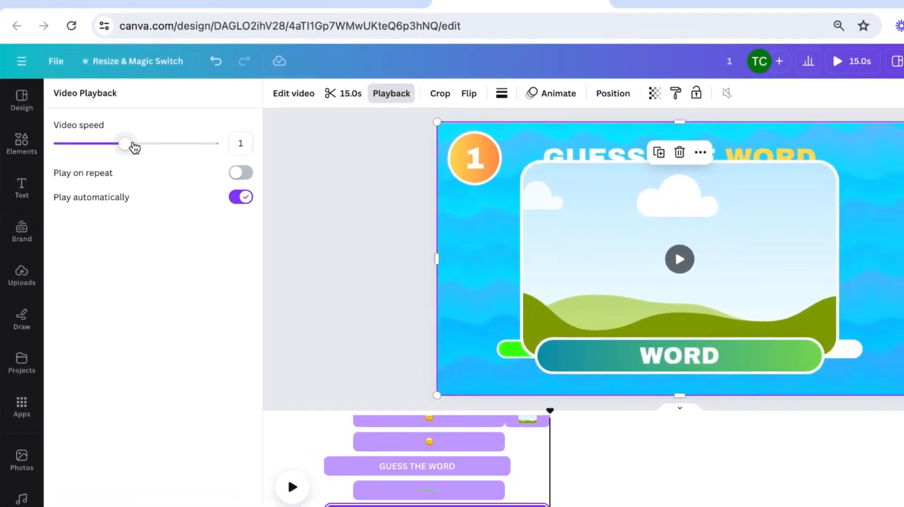
pyautogui.moveTo(124, 172); pyautogui.dragTo(111, 171)
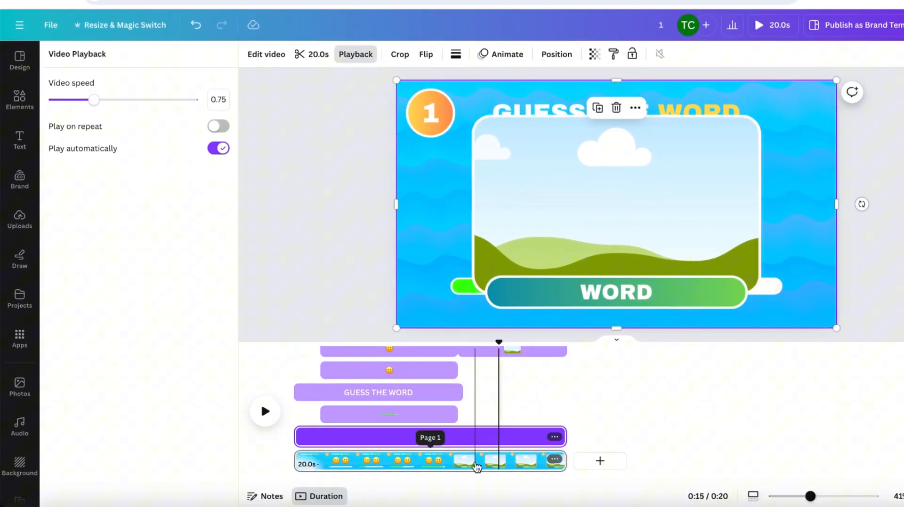
pyautogui.moveTo(496, 344); pyautogui.dragTo(524, 352)
pyautogui.moveTo(566, 463); pyautogui.dragTo(522, 467)
pyautogui.moveTo(527, 344); pyautogui.dragTo(293, 358)
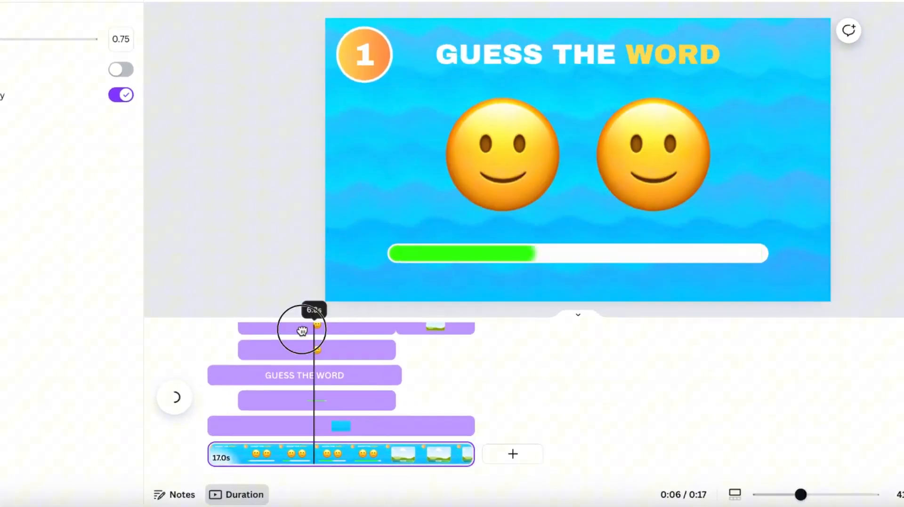
pyautogui.moveTo(187, 331); pyautogui.dragTo(464, 353)
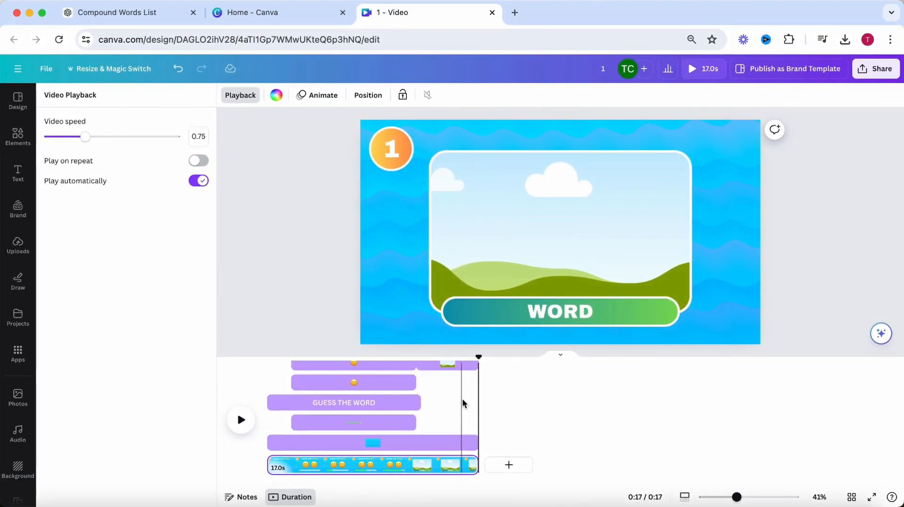
# Apply the Pop text animation to the left smiley emoji.
pyautogui.scroll(1, 412, 404)
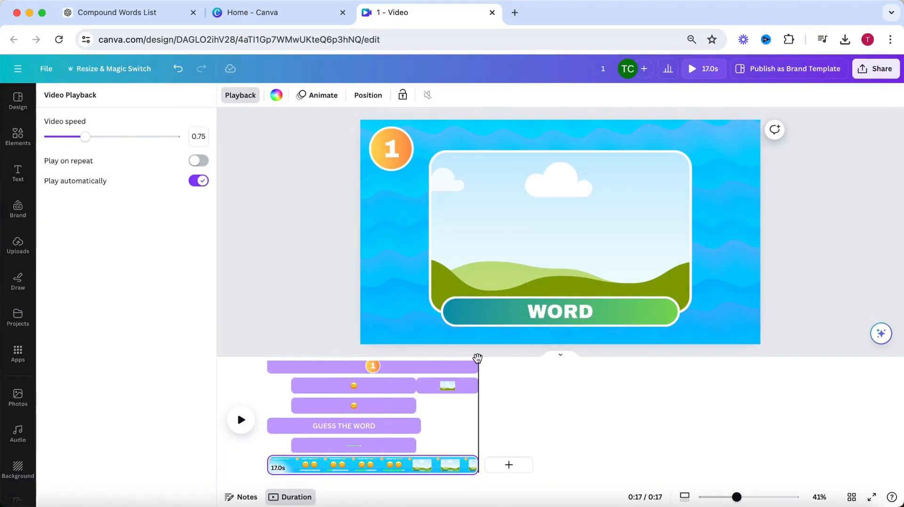
pyautogui.moveTo(477, 360); pyautogui.dragTo(347, 404)
pyautogui.click(346, 407)
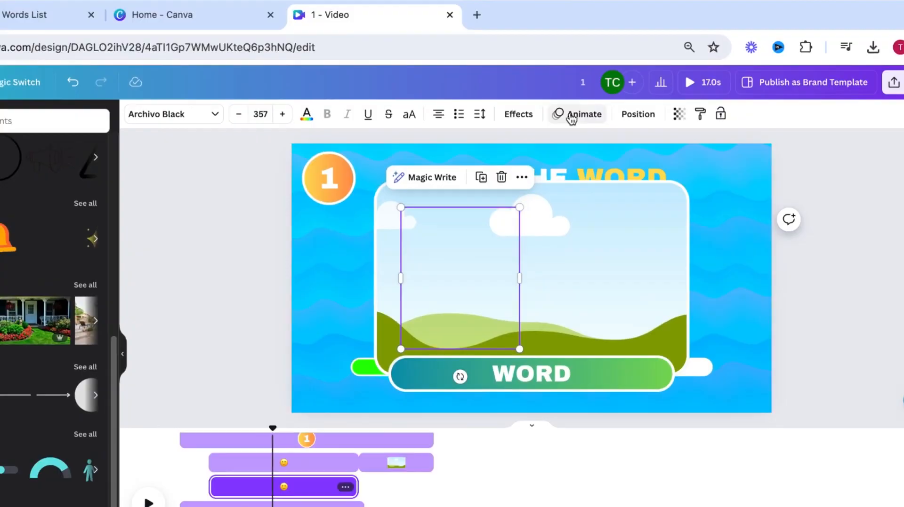
pyautogui.click(571, 116)
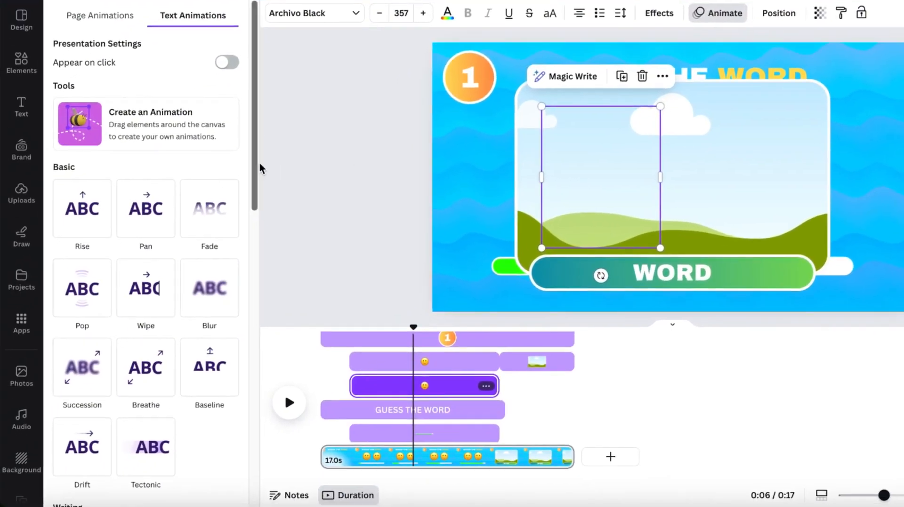
pyautogui.scroll(-1, 141, 235)
pyautogui.click(82, 257)
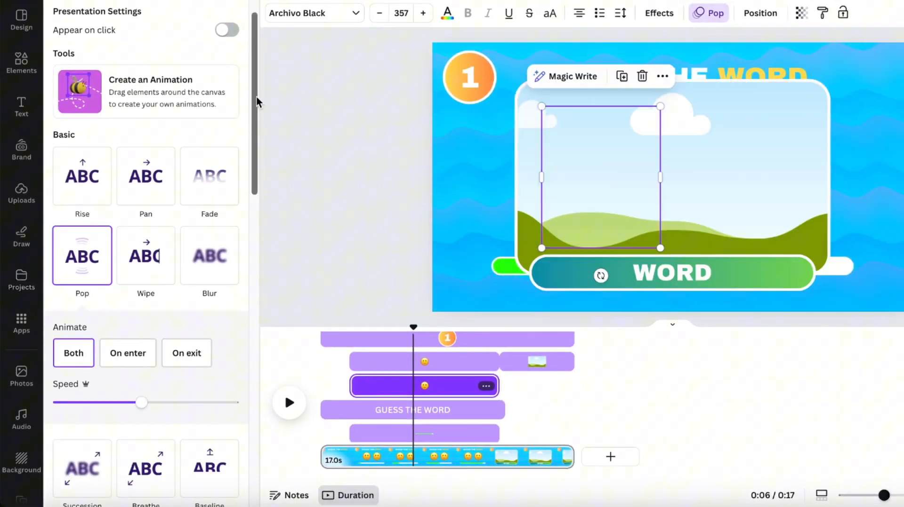
# Add the Wiggle motion effect to the left smiley emoji and lower its intensity.
pyautogui.scroll(-10, 141, 330)
pyautogui.click(88, 413)
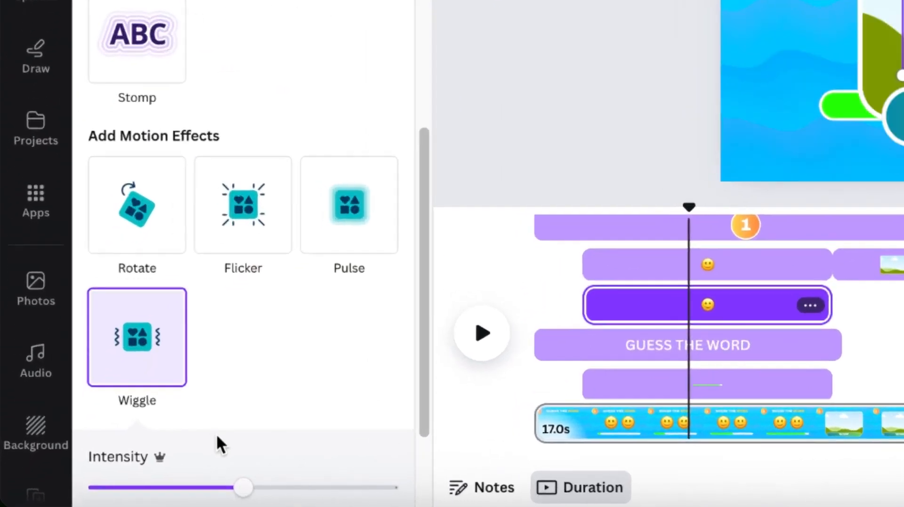
pyautogui.scroll(-4, 216, 433)
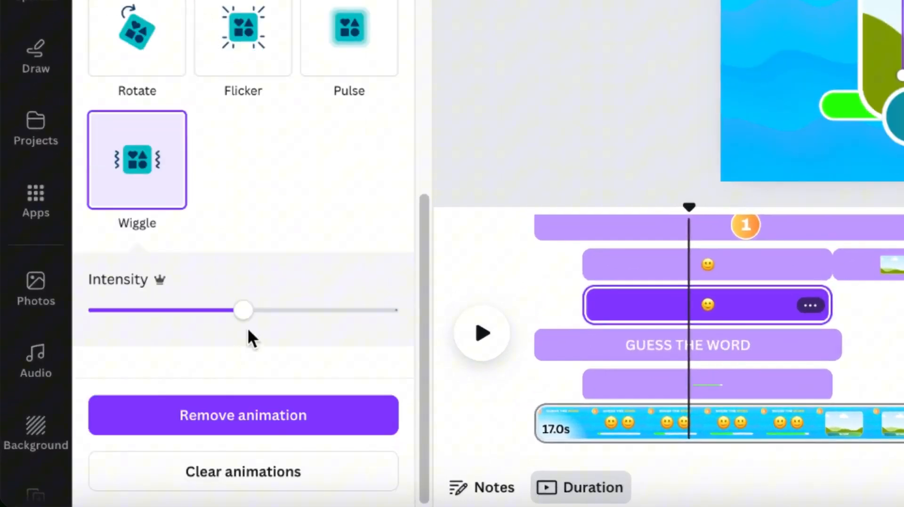
pyautogui.moveTo(247, 327); pyautogui.dragTo(49, 329)
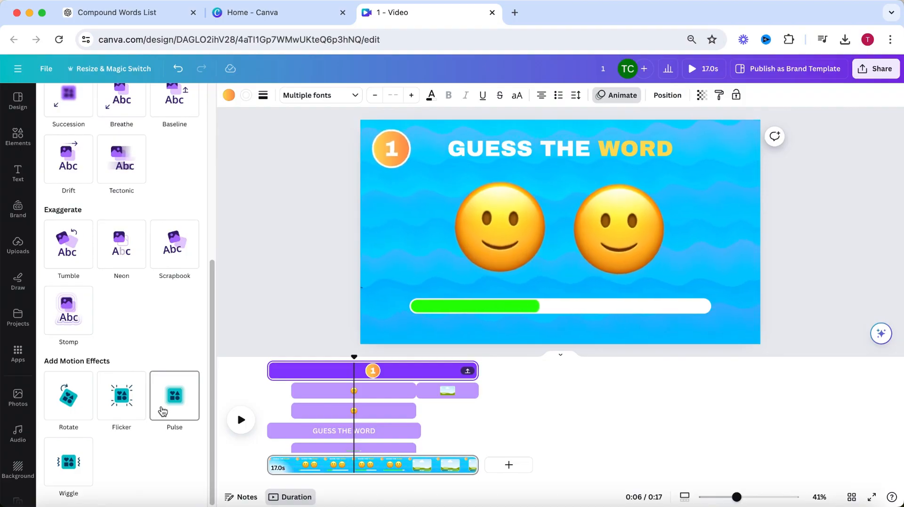
# Apply the Stomp animation to the picture frame and the WORD bar.
pyautogui.click(436, 399)
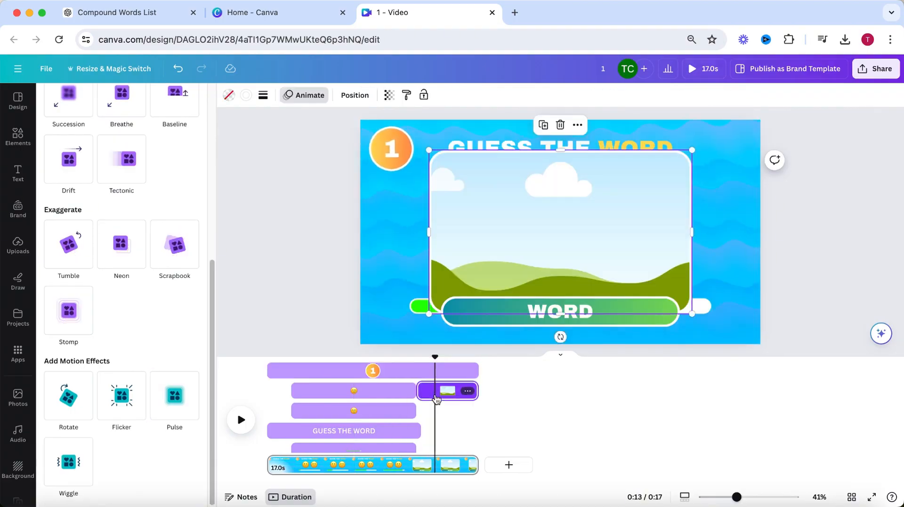
pyautogui.scroll(2, 70, 419)
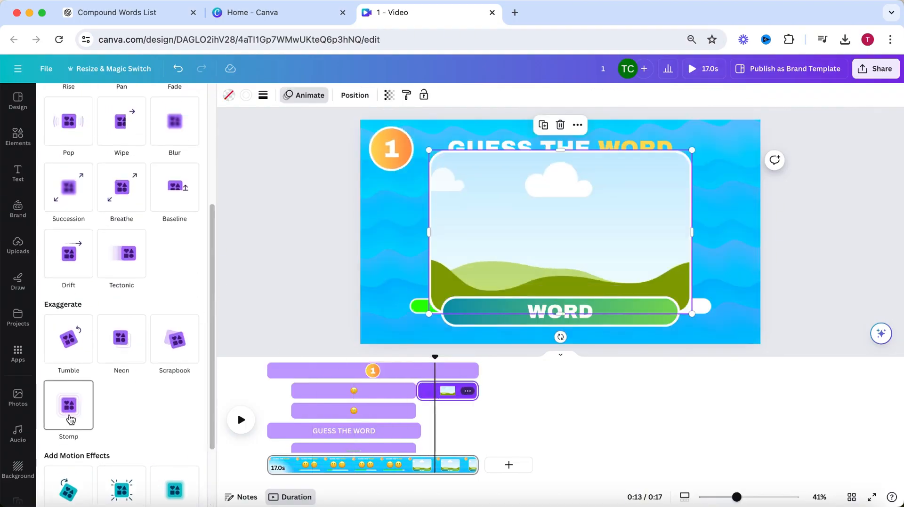
pyautogui.click(71, 419)
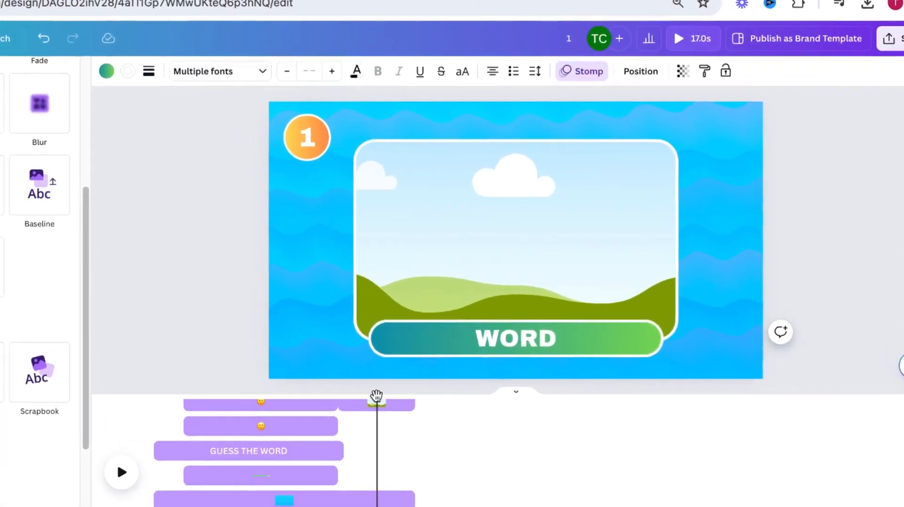
pyautogui.moveTo(377, 395); pyautogui.dragTo(129, 436)
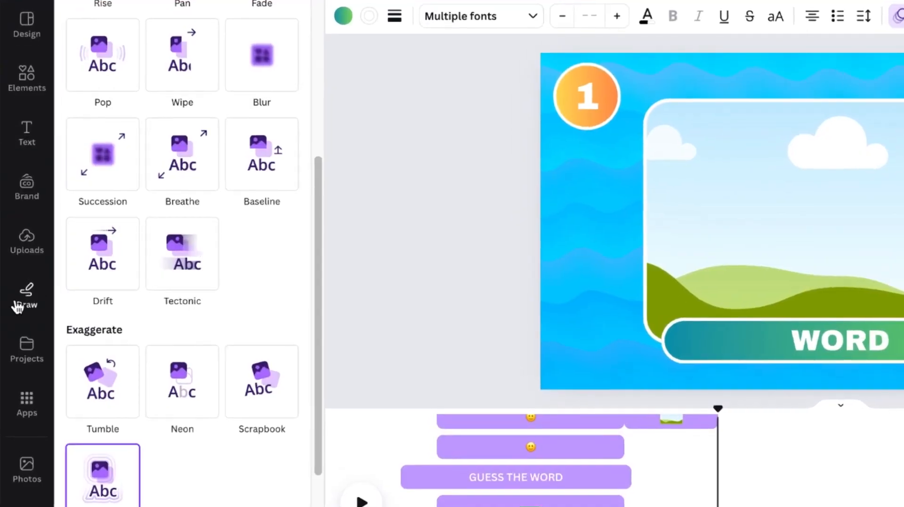
# Find the Bulk create app by searching for "bulk create" and open it.
pyautogui.scroll(-2, 17, 307)
pyautogui.click(16, 307)
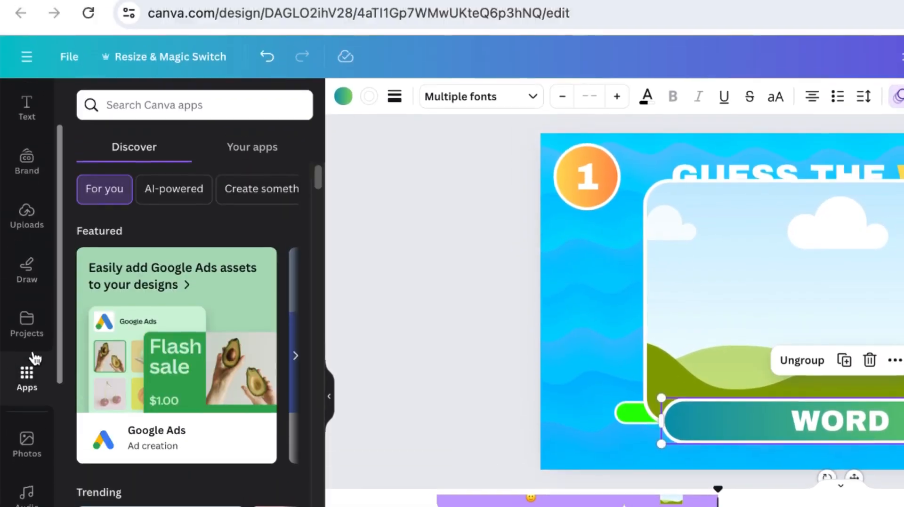
pyautogui.write('bulk create')
pyautogui.press('Return')
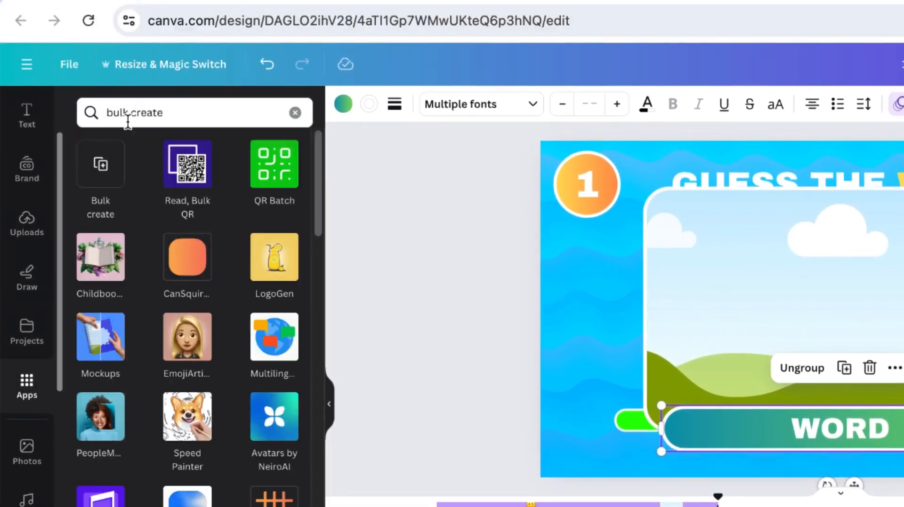
pyautogui.click(104, 167)
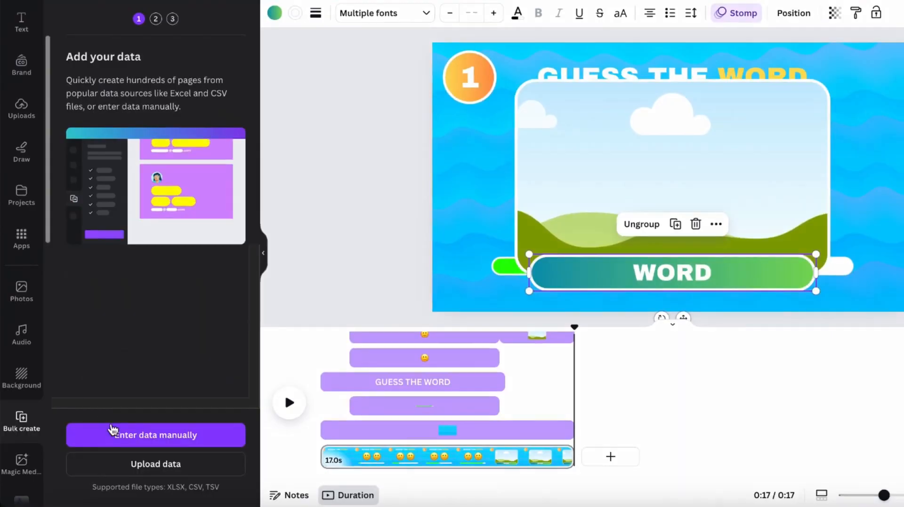
# Clear the manual data table and paste in the Number, Emoji 1, Emoji 2 and Word table copied from ChatGPT.
pyautogui.click(113, 433)
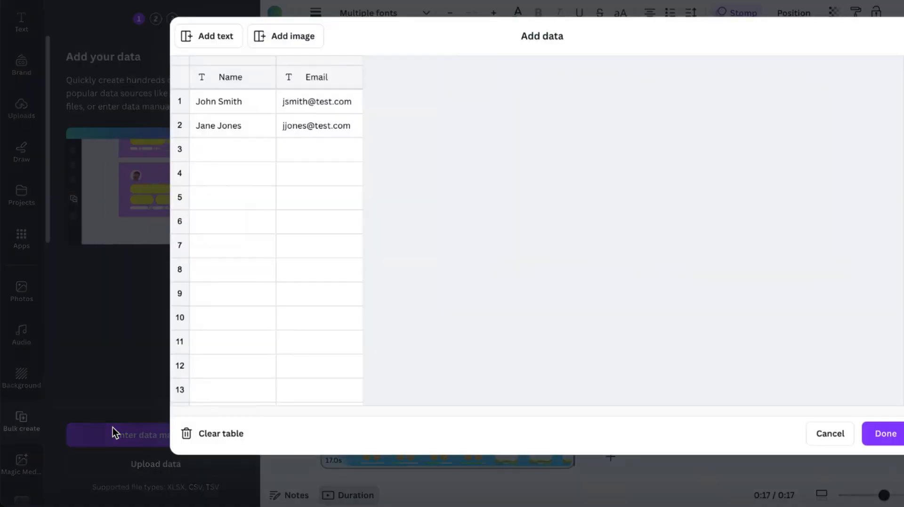
pyautogui.click(202, 436)
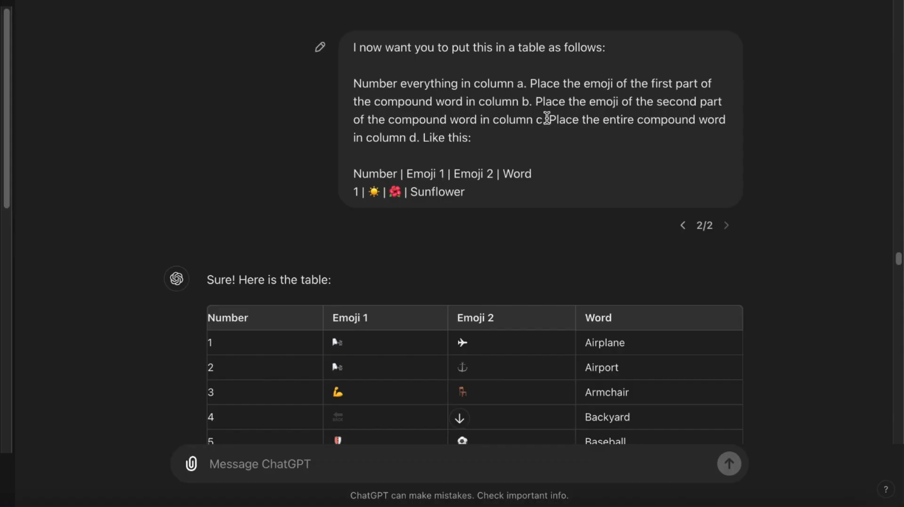
pyautogui.scroll(-5, 894, 263)
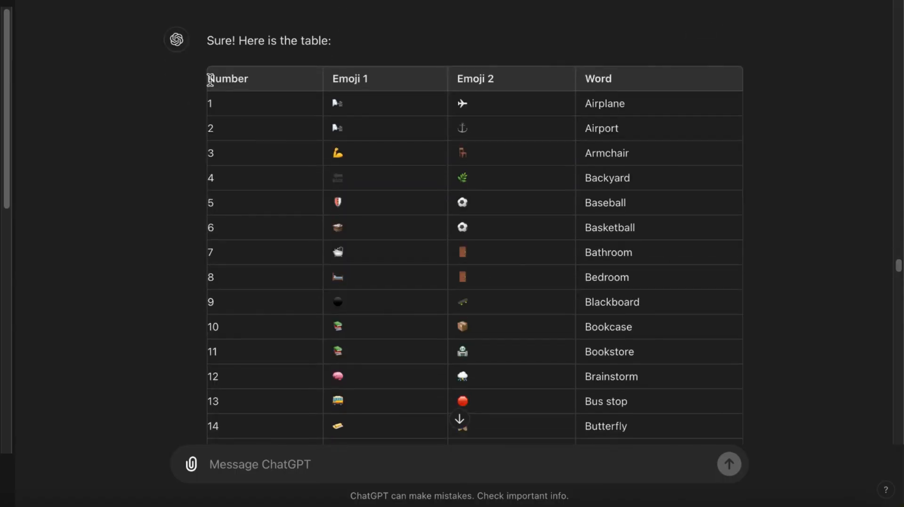
pyautogui.moveTo(210, 80); pyautogui.dragTo(639, 131)
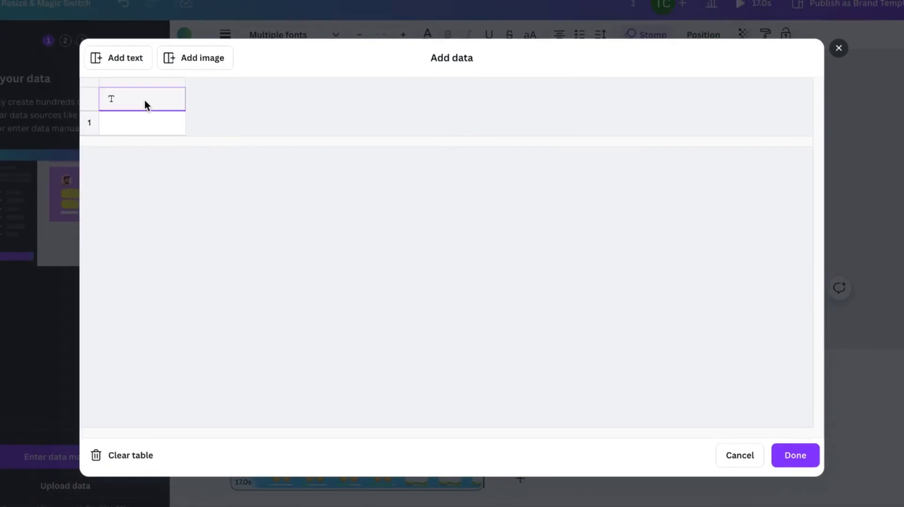
pyautogui.hotkey('ctrl', 'v')
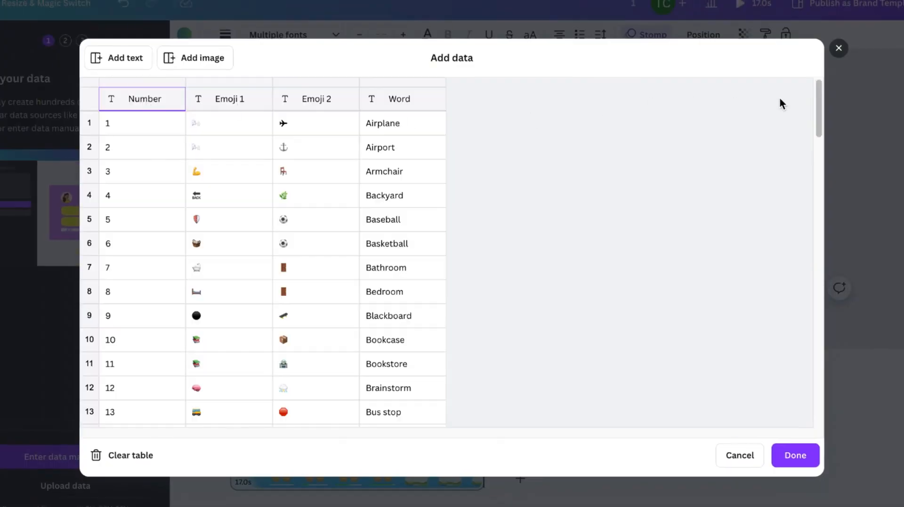
# Check the first row of the pasted table across all four columns and accept the data.
pyautogui.moveTo(817, 94)
pyautogui.mouseDown()
pyautogui.moveTo(800, 306)
pyautogui.moveTo(805, 389)
pyautogui.moveTo(813, 89)
pyautogui.mouseUp()
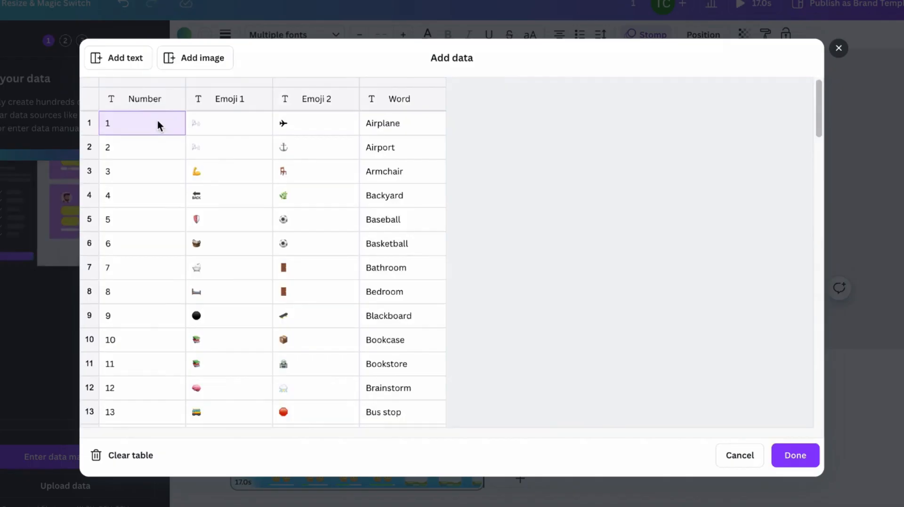
pyautogui.click(237, 131)
pyautogui.click(318, 132)
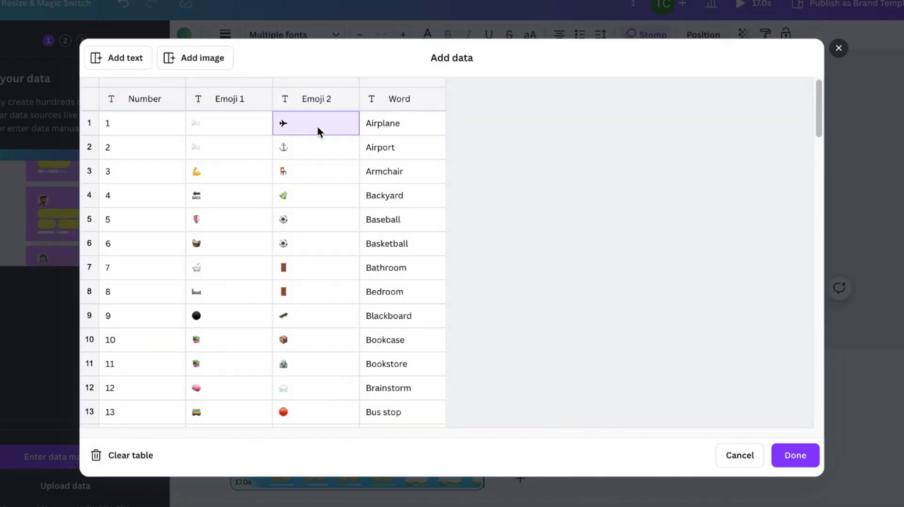
pyautogui.click(417, 126)
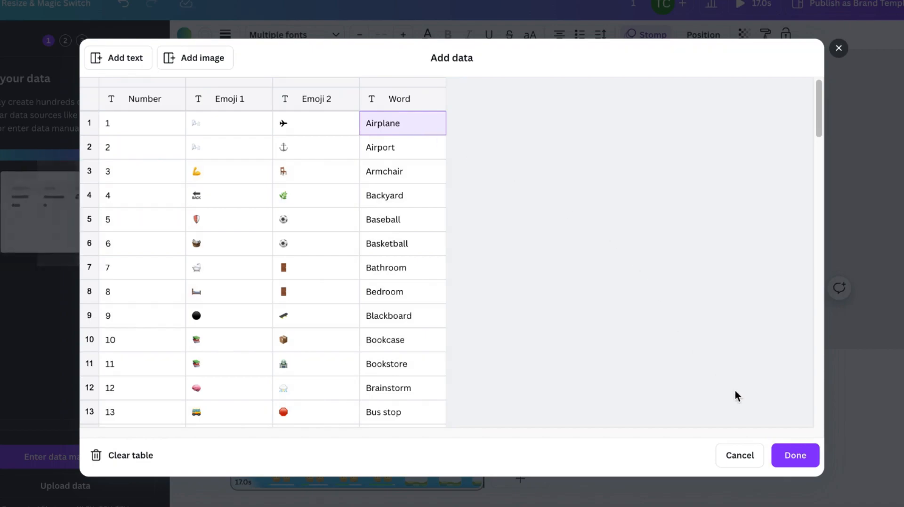
pyautogui.click(790, 458)
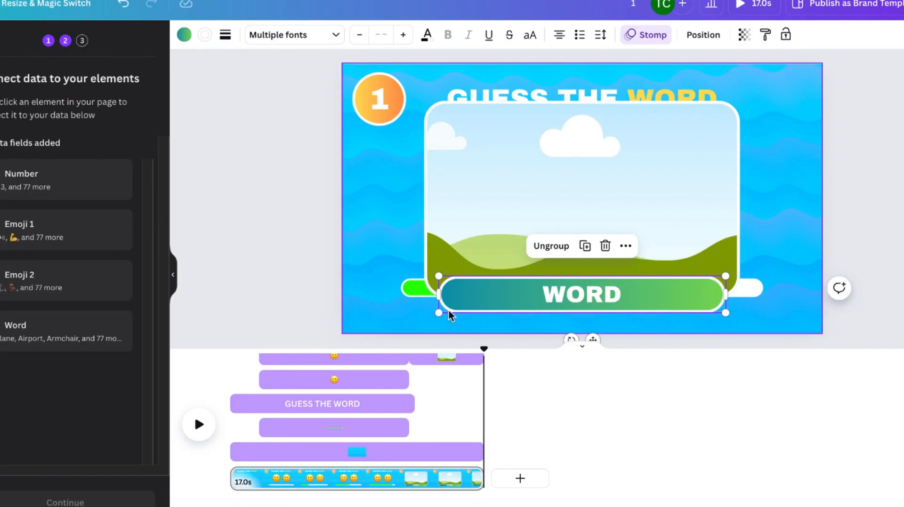
# Connect the number in the round badge to the Number data field.
pyautogui.moveTo(484, 352); pyautogui.dragTo(312, 352)
pyautogui.click(352, 142)
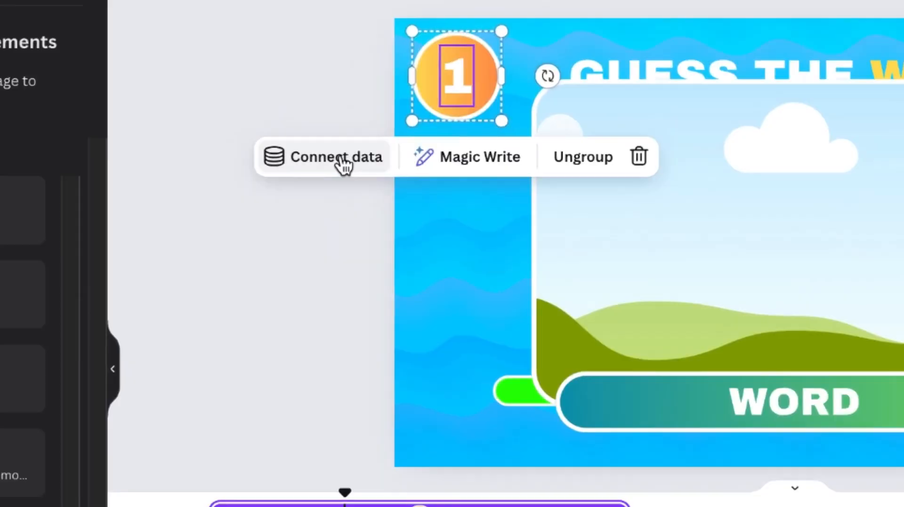
pyautogui.click(335, 157)
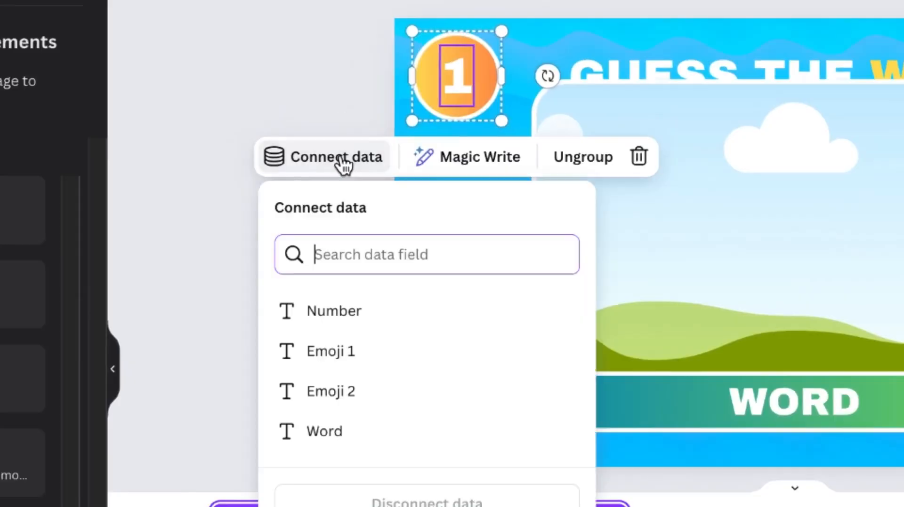
pyautogui.click(333, 312)
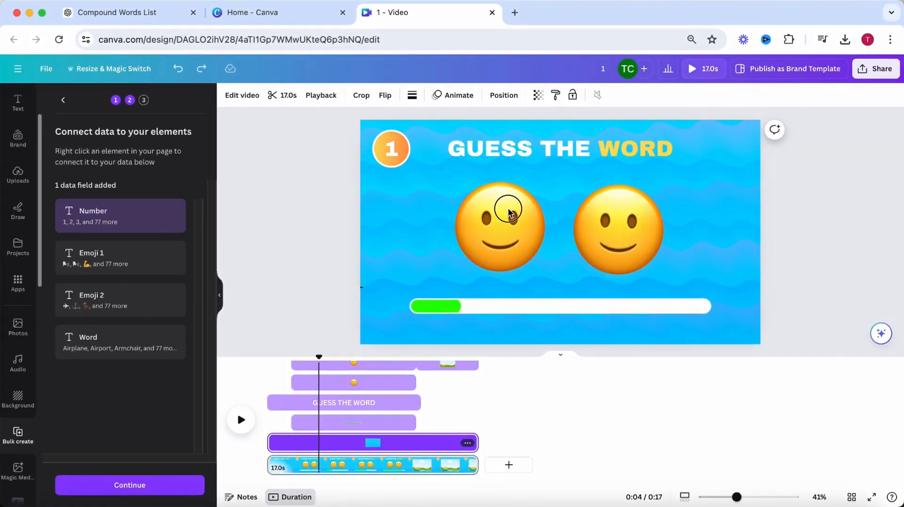
# Connect the left smiley emoji to the Emoji 1 data field.
pyautogui.click(509, 212)
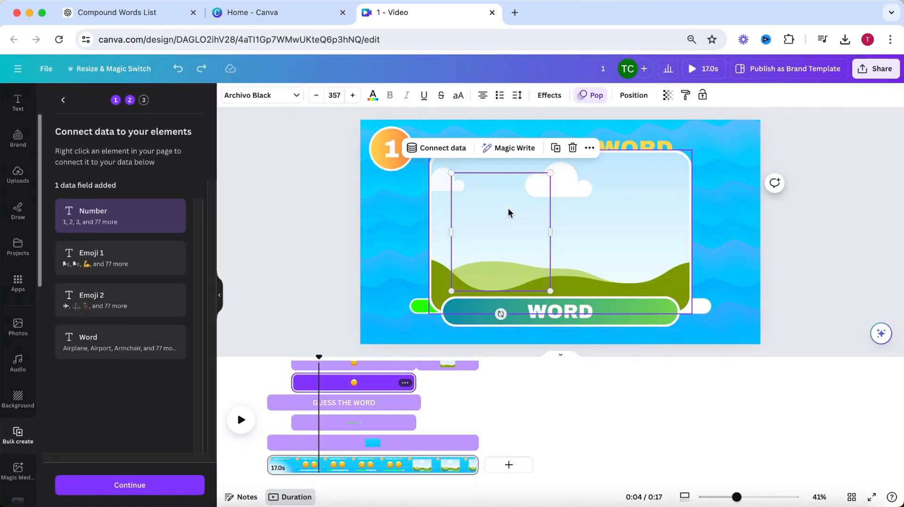
pyautogui.click(441, 150)
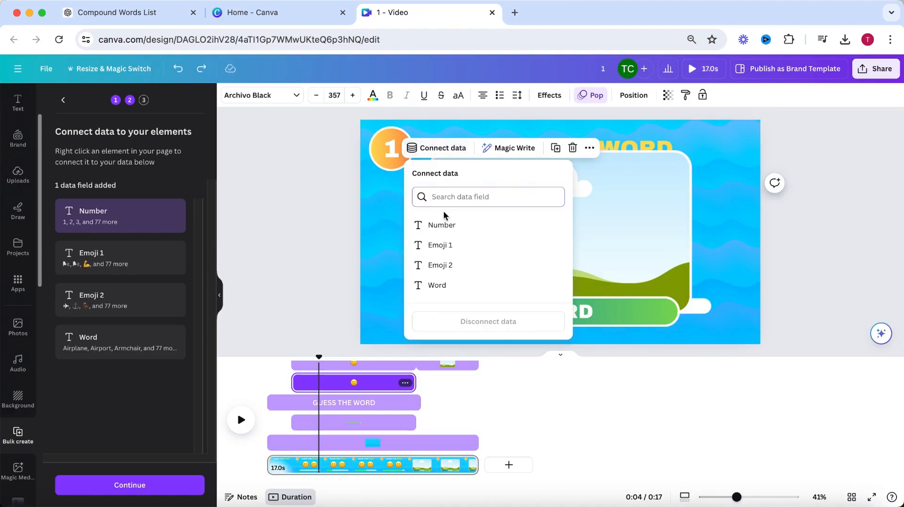
pyautogui.click(450, 252)
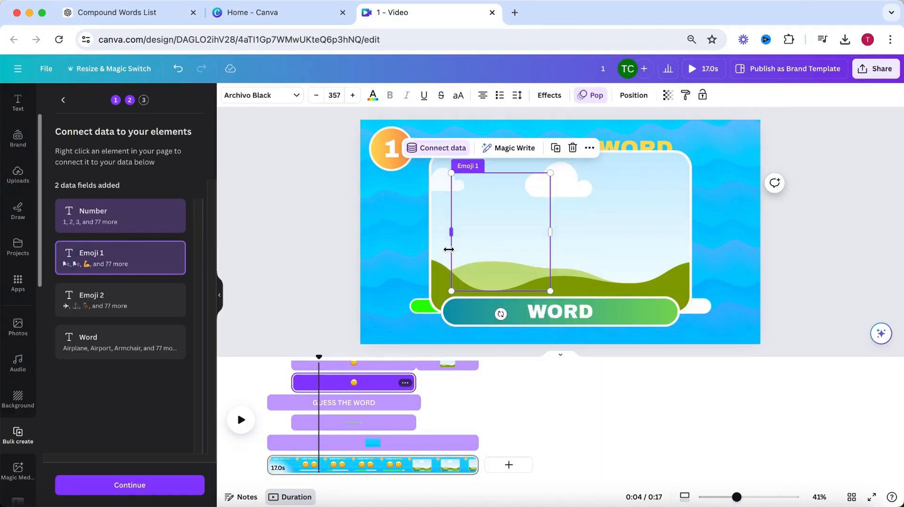
# Connect the right smiley emoji to the Emoji 2 data field.
pyautogui.scroll(1, 324, 400)
pyautogui.click(325, 386)
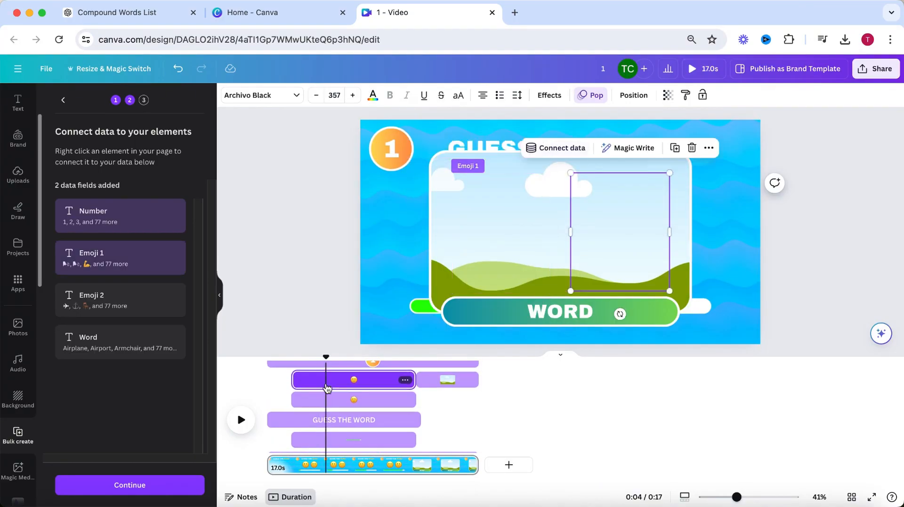
pyautogui.click(556, 148)
pyautogui.click(565, 263)
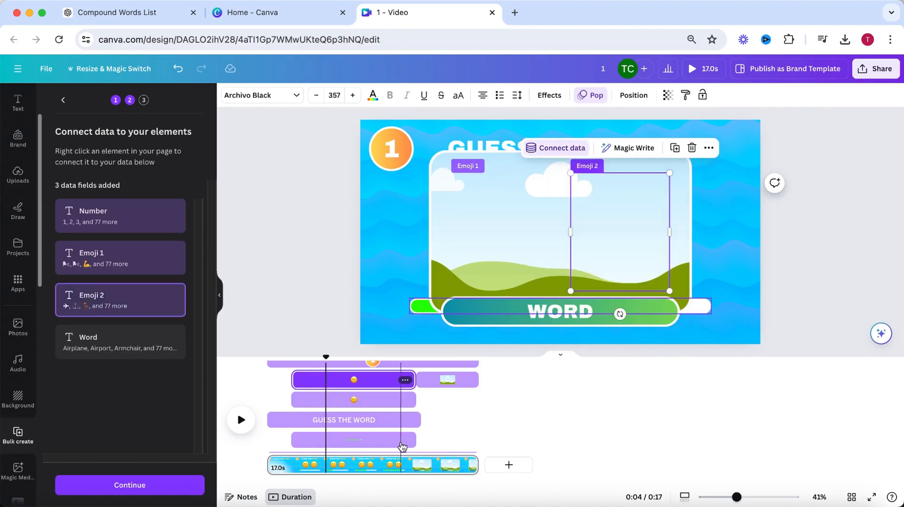
# Connect the WORD text in the green banner to the Word data field.
pyautogui.scroll(1, 447, 372)
pyautogui.click(448, 372)
pyautogui.click(498, 274)
pyautogui.click(490, 411)
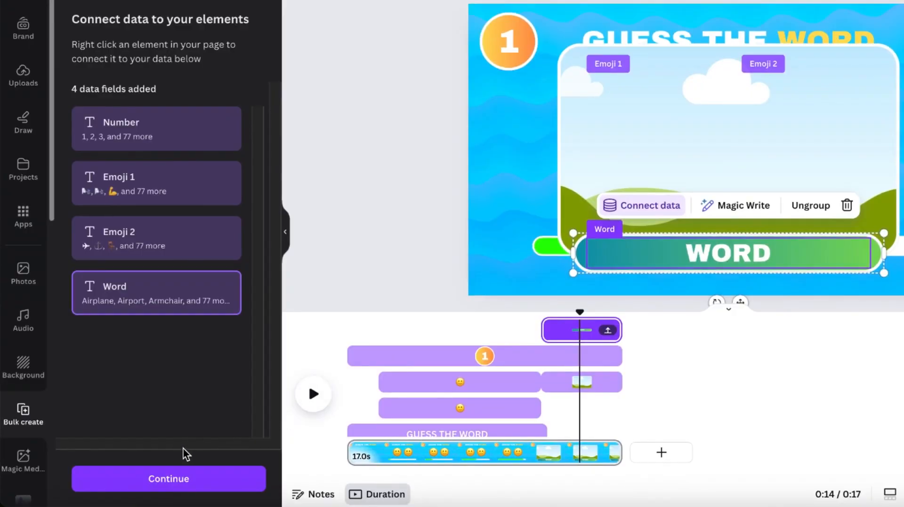
# Generate all 80 designs from the connected data and preview the bulk-created pages.
pyautogui.click(167, 480)
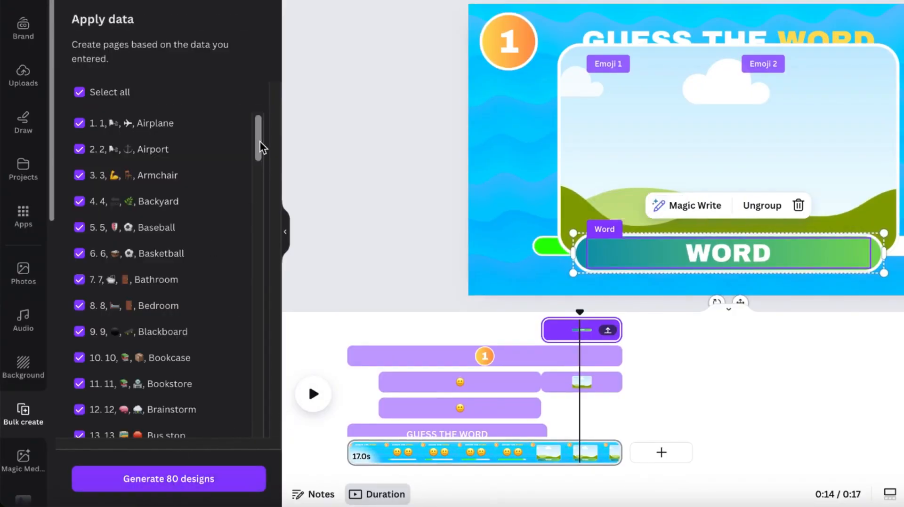
pyautogui.moveTo(258, 141)
pyautogui.mouseDown()
pyautogui.moveTo(238, 427)
pyautogui.moveTo(255, 137)
pyautogui.mouseUp()
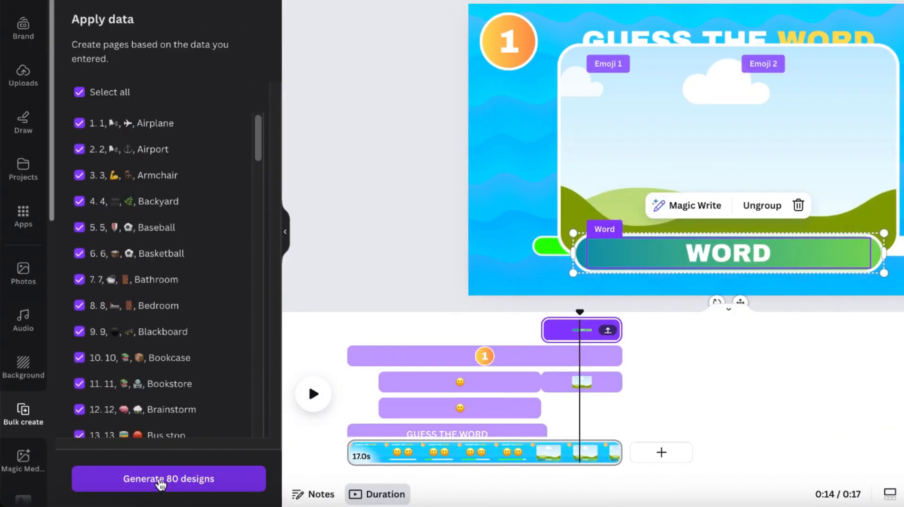
pyautogui.click(156, 489)
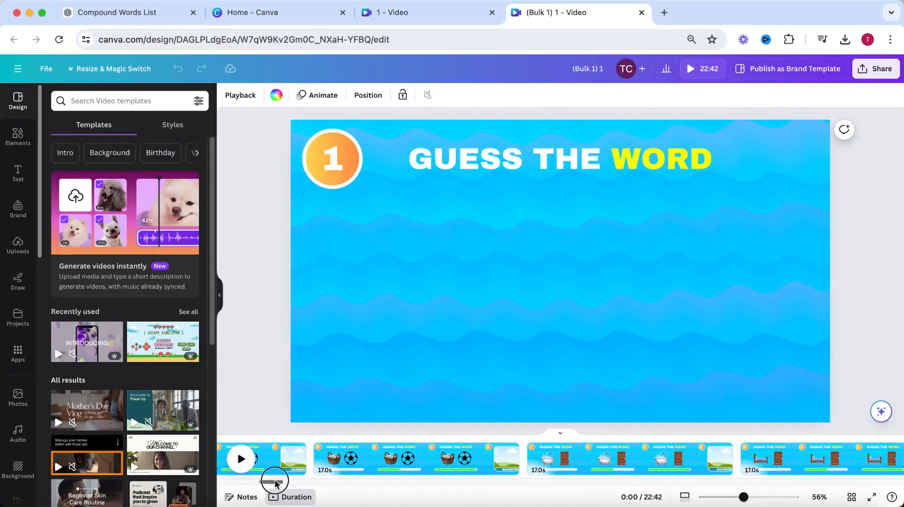
pyautogui.moveTo(272, 481); pyautogui.dragTo(510, 484)
pyautogui.click(240, 459)
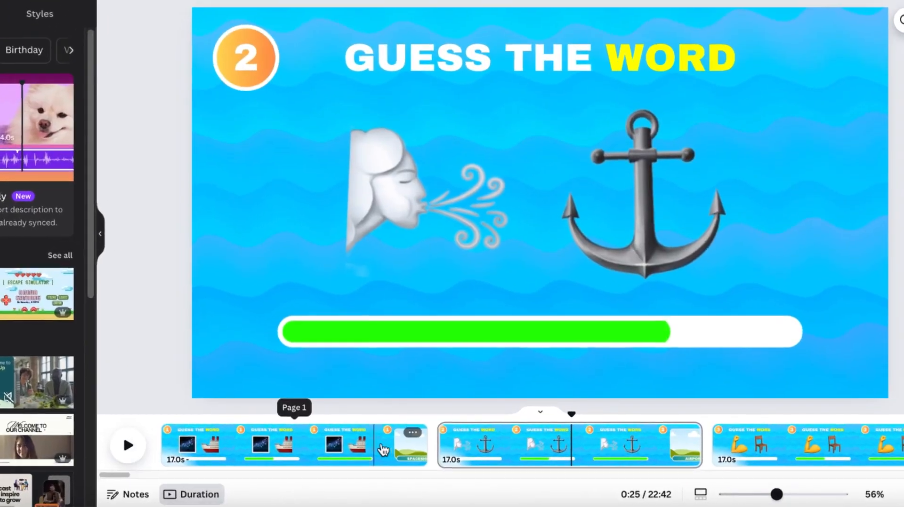
# Add a Color Wipe transition between the first and second pages.
pyautogui.click(481, 458)
pyautogui.click(438, 458)
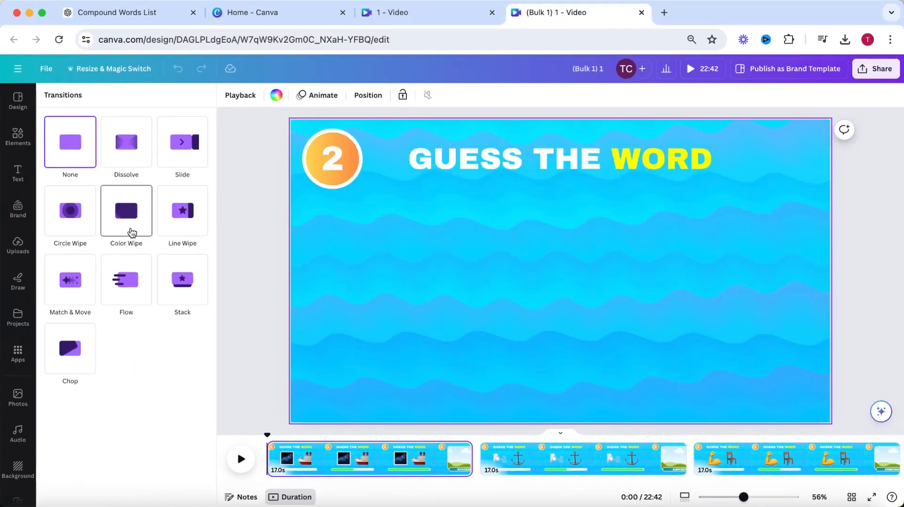
pyautogui.click(132, 232)
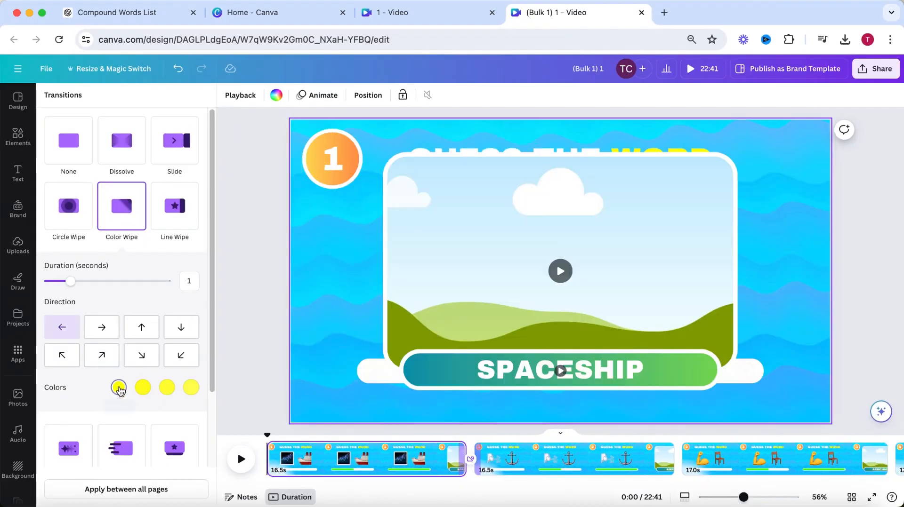
# Recolor the Color Wipe's first three bands to orange, peach and golden yellow, and apply the transition between all pages.
pyautogui.click(119, 389)
pyautogui.scroll(-3, 136, 358)
pyautogui.click(137, 360)
pyautogui.scroll(-3, 115, 365)
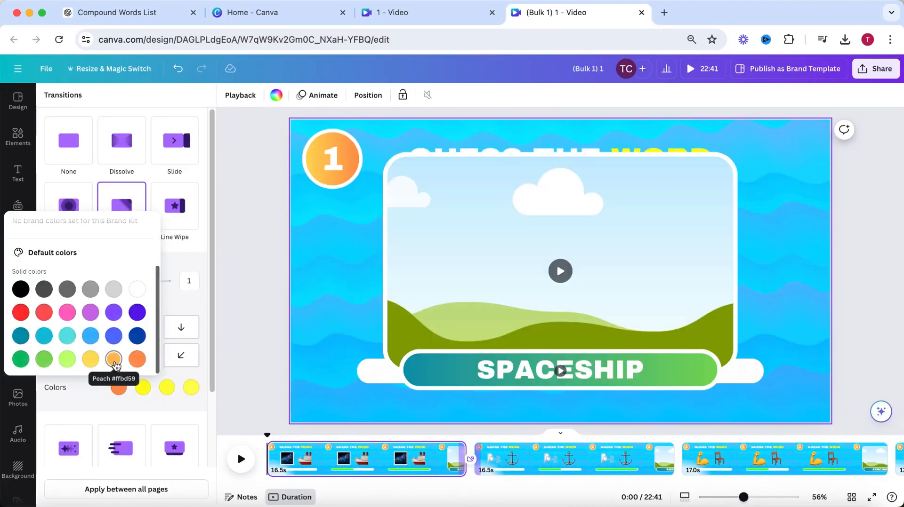
pyautogui.click(115, 364)
pyautogui.click(167, 387)
pyautogui.scroll(-3, 162, 315)
pyautogui.click(106, 363)
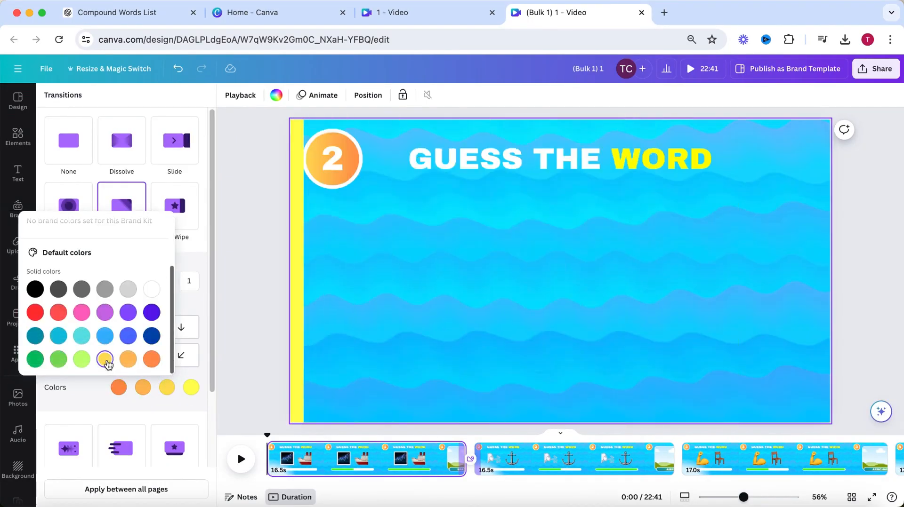
pyautogui.click(88, 390)
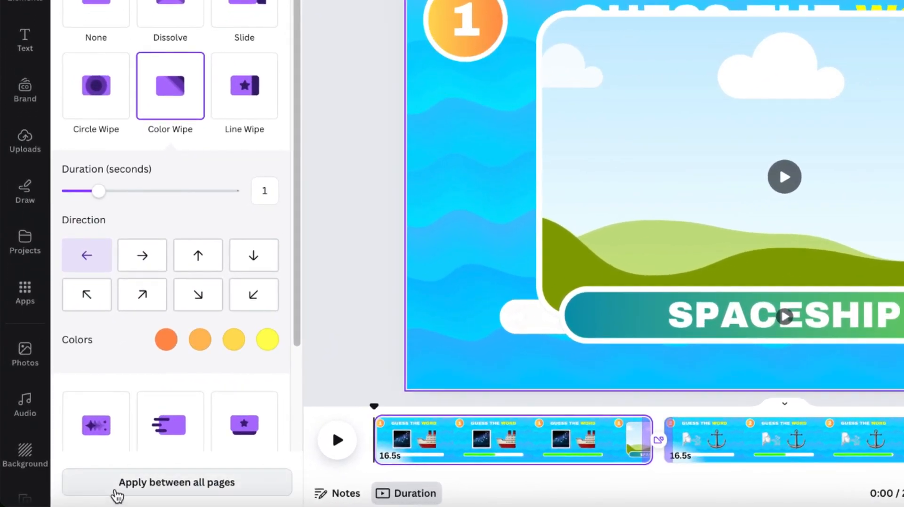
pyautogui.click(115, 493)
# Play the video from about 11.8 s on the first page to check the transition into the second.
pyautogui.click(575, 403)
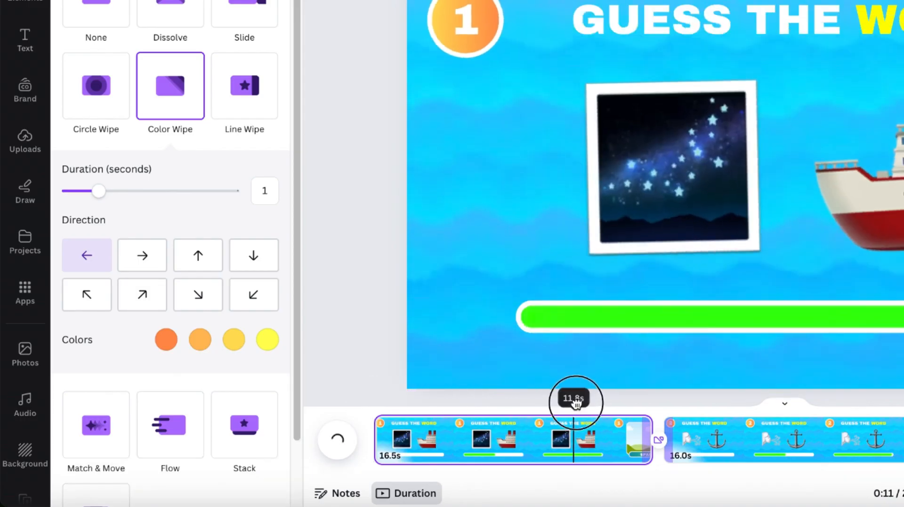
pyautogui.click(340, 439)
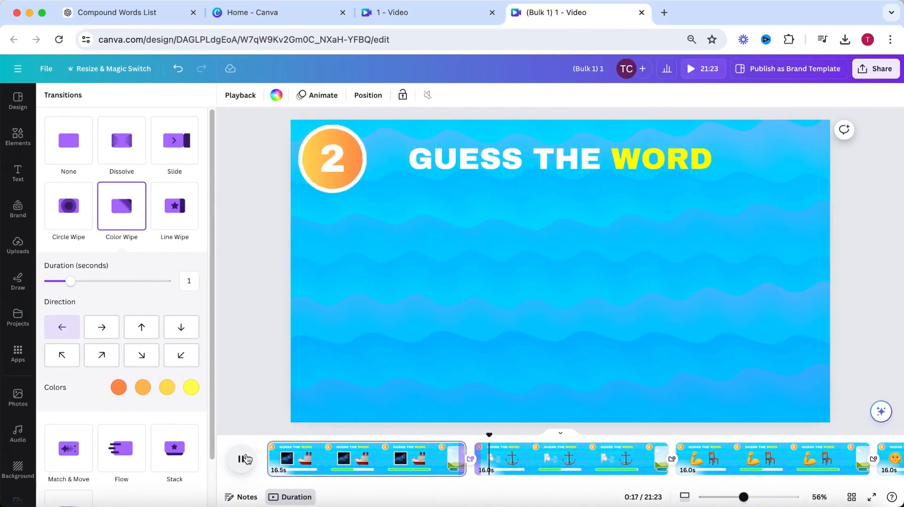
pyautogui.click(241, 459)
# Search the photo elements for "spaceship" and fill the first page's answer frame with the flying saucer photo.
pyautogui.click(478, 442)
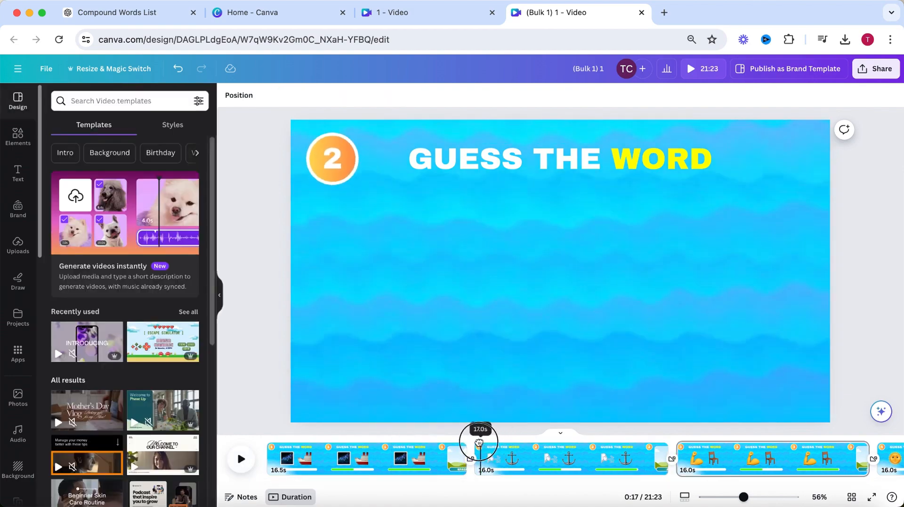
pyautogui.moveTo(479, 442); pyautogui.dragTo(448, 447)
pyautogui.click(498, 239)
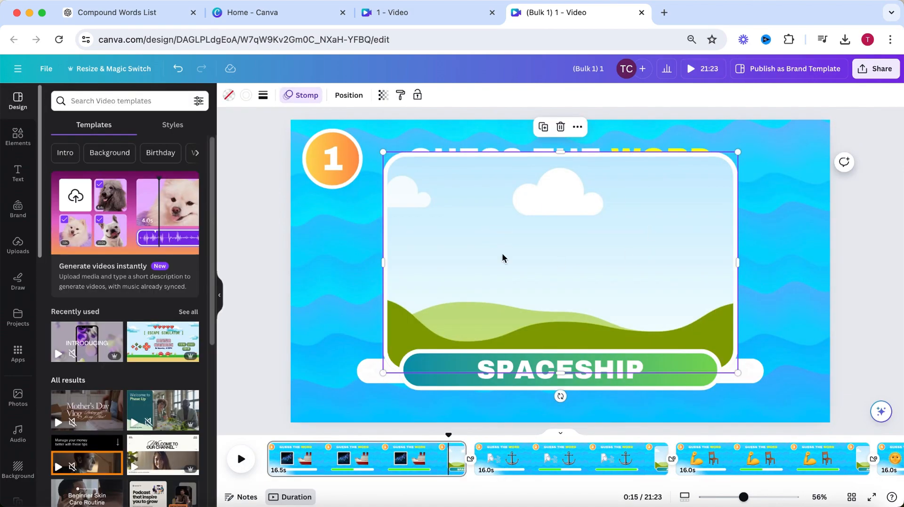
pyautogui.click(17, 137)
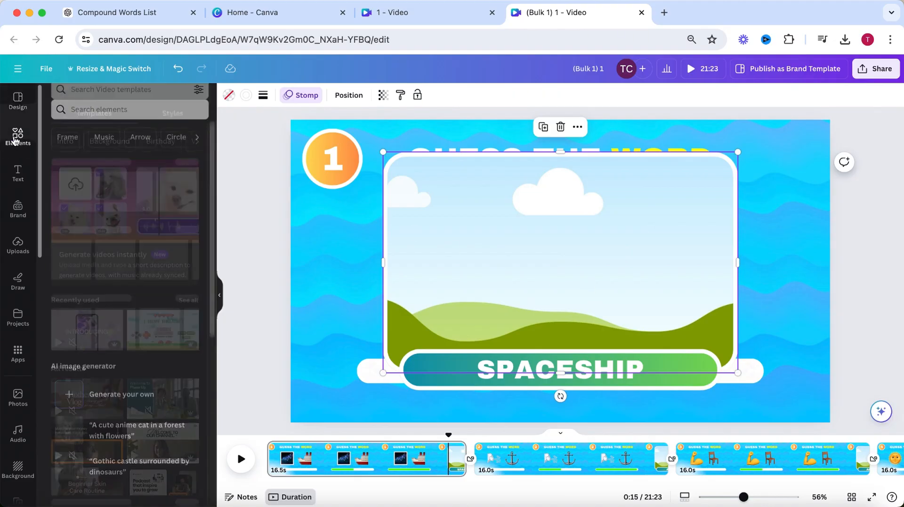
pyautogui.click(91, 100)
pyautogui.write('spaces')
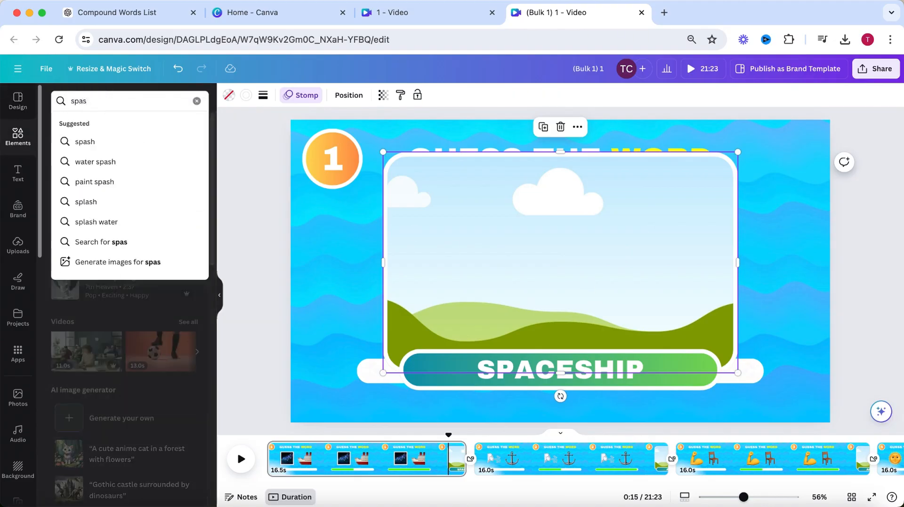
pyautogui.press('BackSpace')
pyautogui.write('ceship')
pyautogui.press('Return')
pyautogui.click(116, 128)
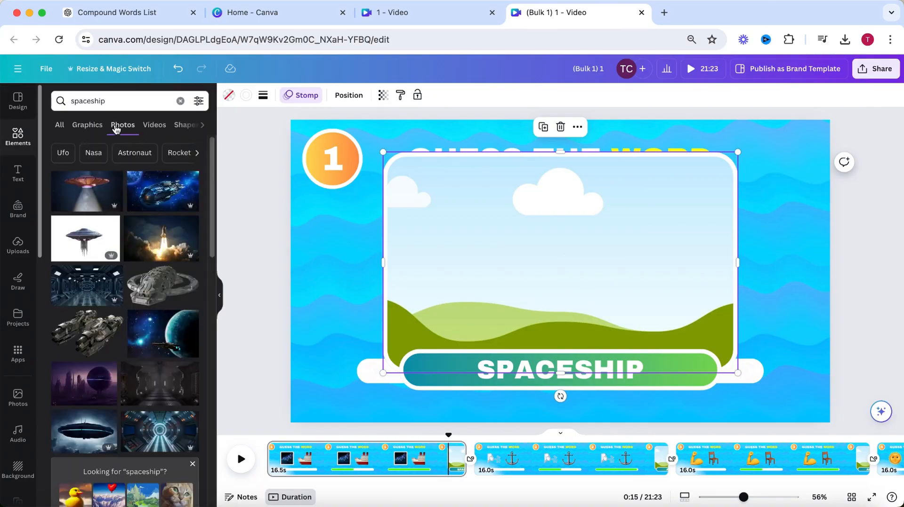
pyautogui.moveTo(89, 193); pyautogui.dragTo(485, 219)
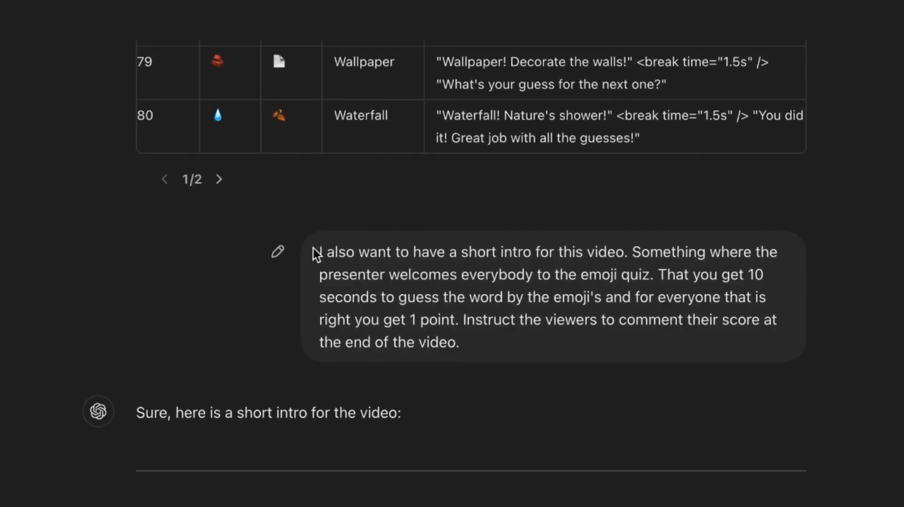
# Review the ChatGPT prompt requesting a short quiz intro and the Emoji Quiz script it returned.
pyautogui.moveTo(315, 252); pyautogui.dragTo(521, 342)
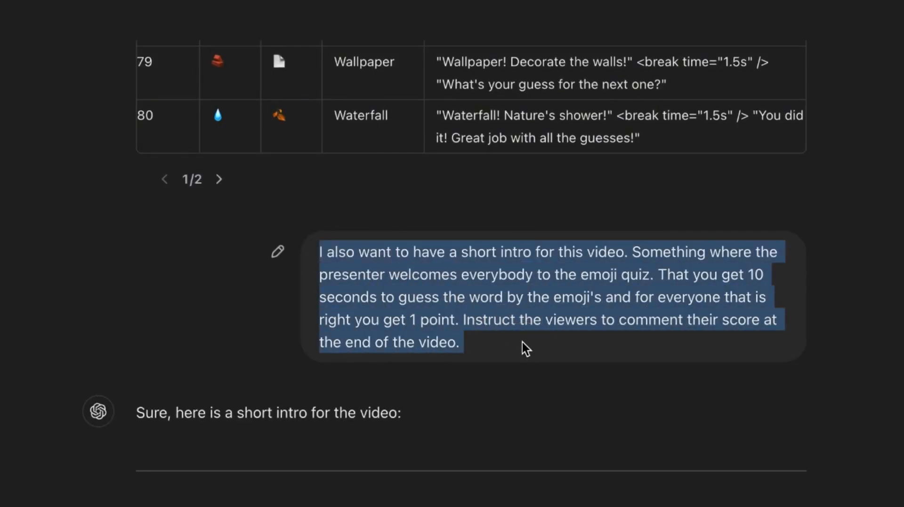
pyautogui.click(521, 343)
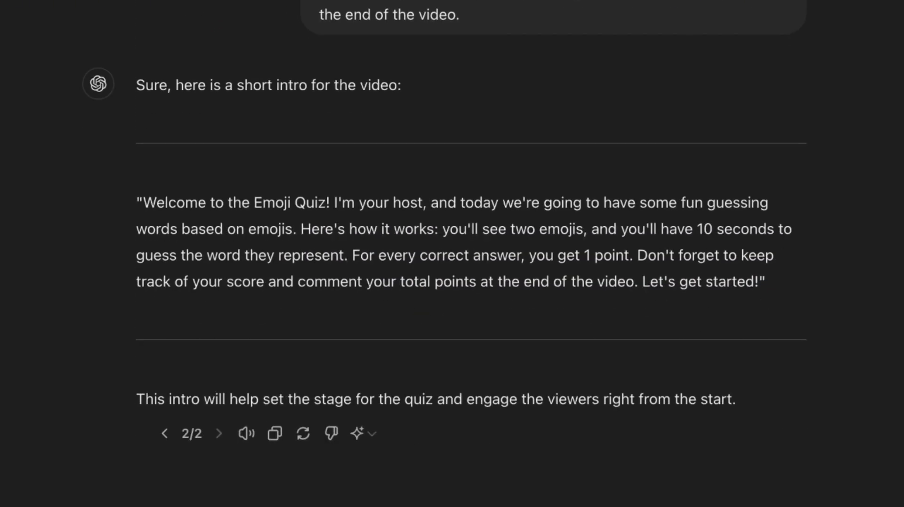
pyautogui.moveTo(136, 202); pyautogui.dragTo(783, 281)
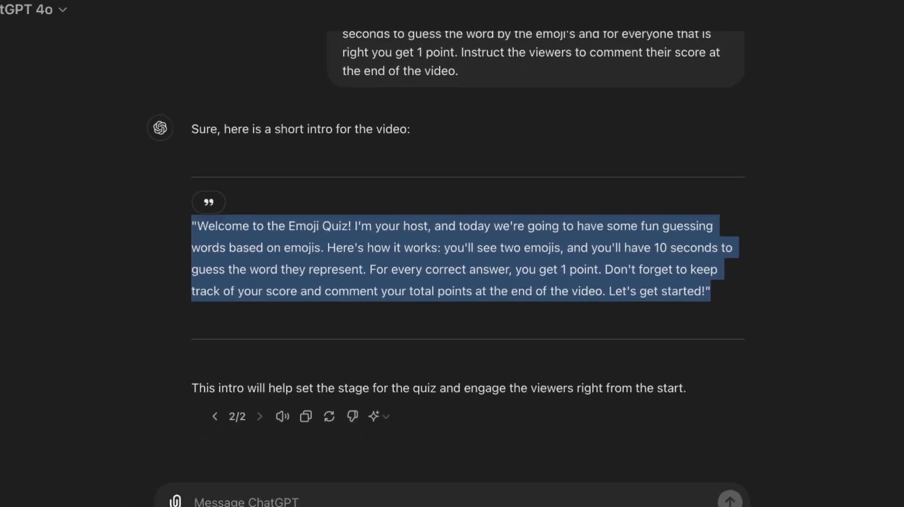
# Switch to ElevenLabs and look up the "Alex - Young American Male" voice in the voice library.
pyautogui.click(561, 16)
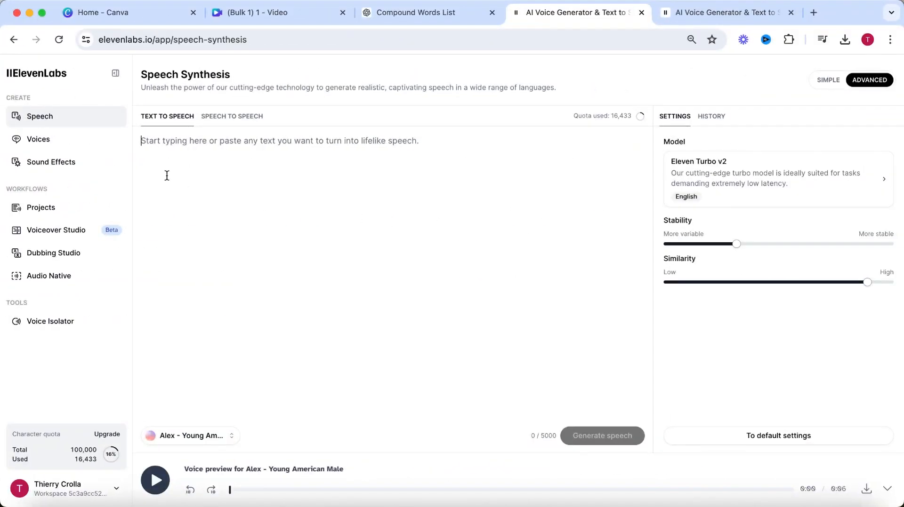
pyautogui.click(62, 144)
pyautogui.click(191, 111)
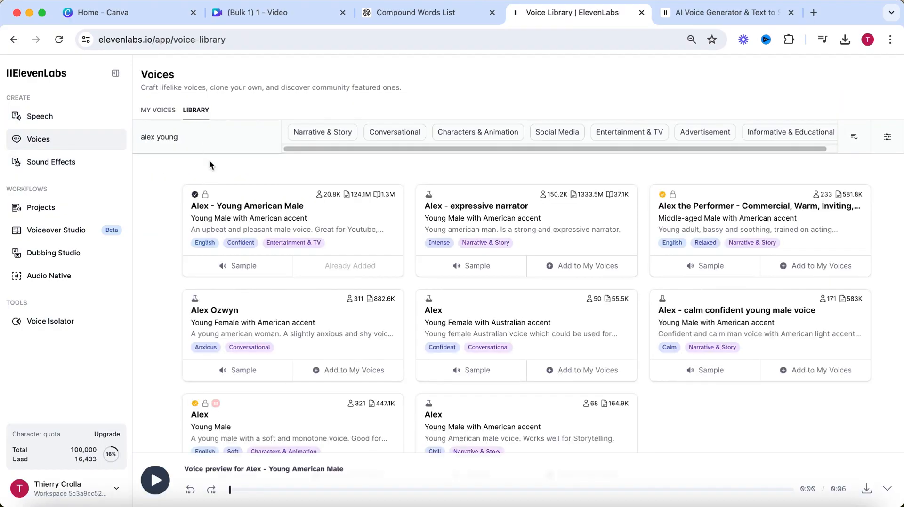
pyautogui.click(309, 212)
# Generate speech from the "Welcome to the Emoji Quiz!" intro script with the Alex - Young American Male voice and download the audio.
pyautogui.click(47, 117)
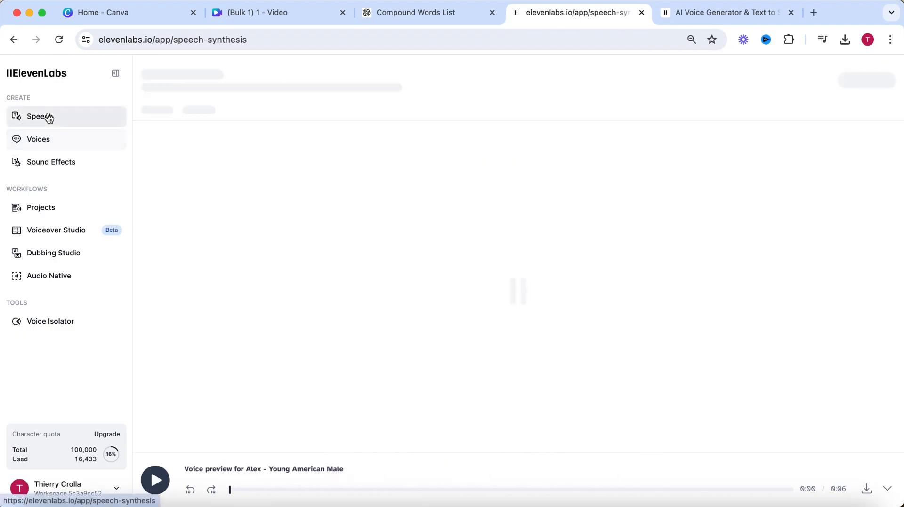
pyautogui.click(381, 198)
pyautogui.write("Welcome to the Emoji Quiz! In this fun game, you'll be given 10 seconds to guess the word based on two emojis. For each correct answer, you get 1 point. Keep track of your score and don't forget to comment your final score at the end of the video. Let's get started and see how many you can guess right!")
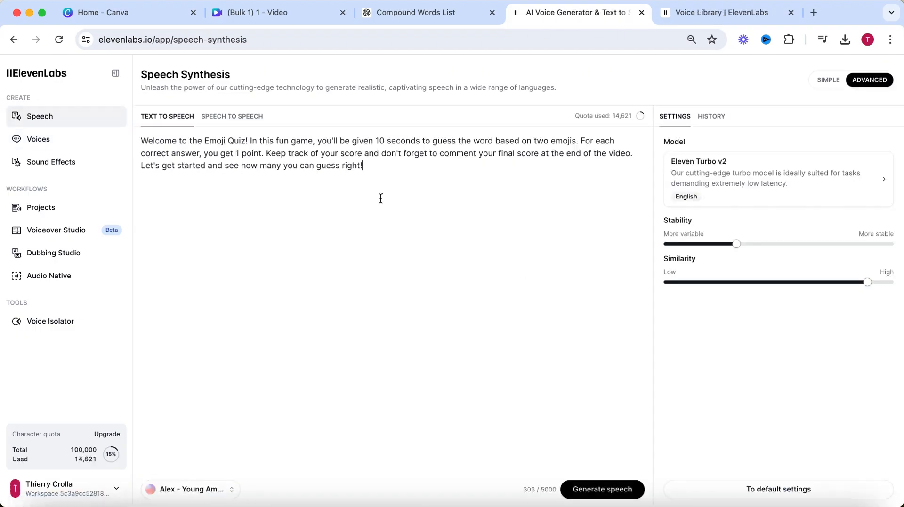
pyautogui.click(603, 495)
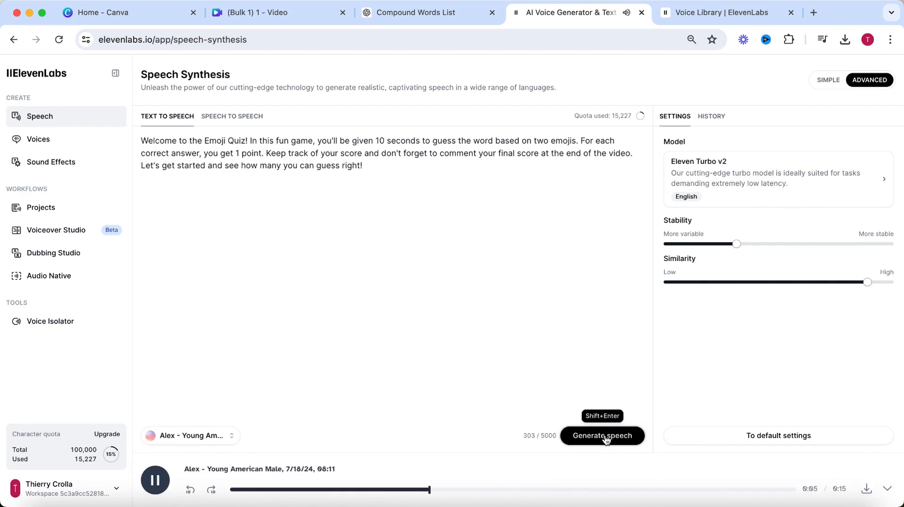
pyautogui.click(606, 438)
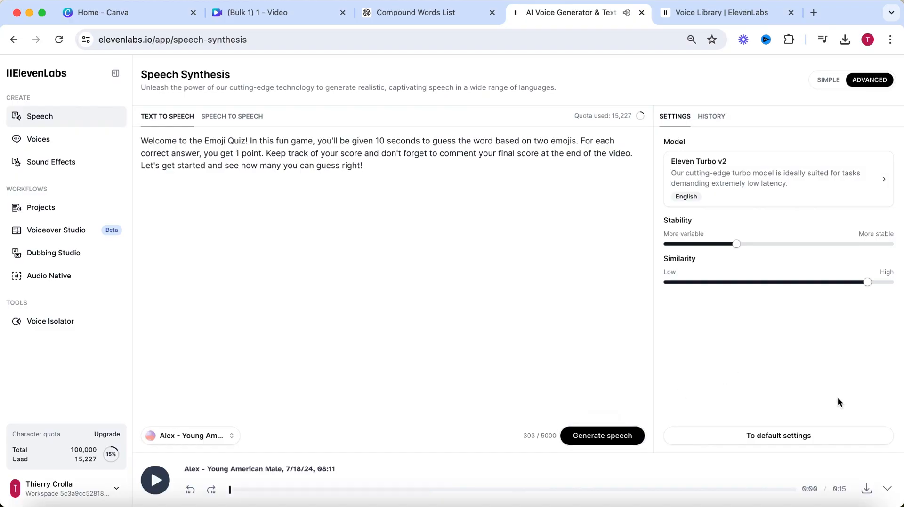
pyautogui.click(866, 491)
# Switch to the Canva video, upload the downloaded ElevenLabs audio file and add it to the start of the timeline.
pyautogui.click(304, 18)
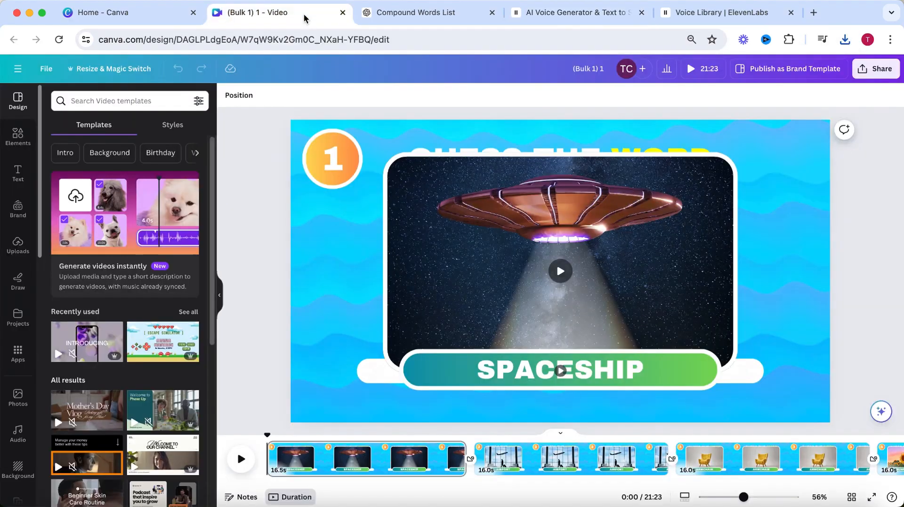
pyautogui.click(843, 43)
pyautogui.moveTo(730, 104); pyautogui.dragTo(135, 217)
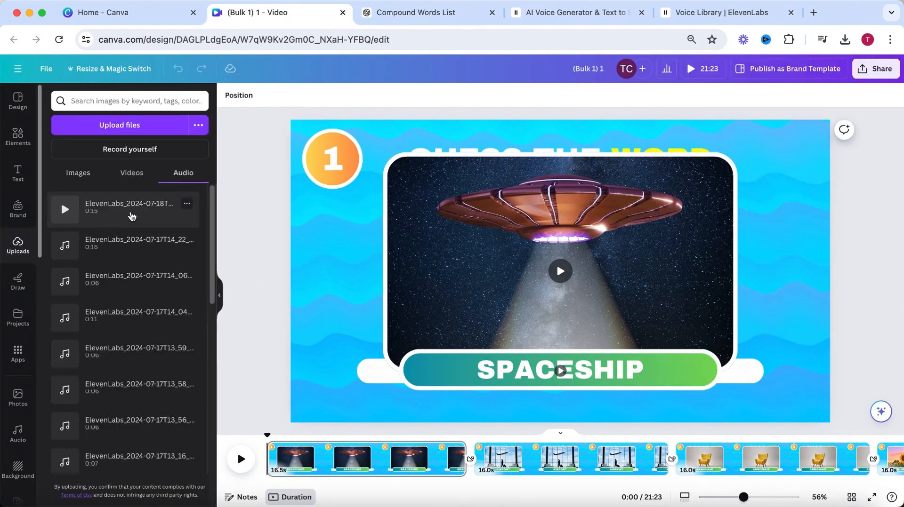
pyautogui.click(132, 216)
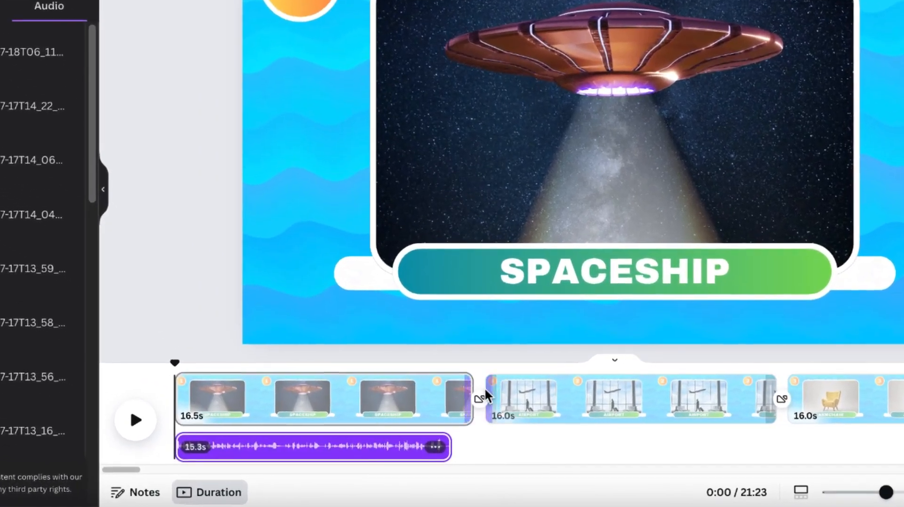
# Add a blank page after the first quiz page and move it to the start of the video.
pyautogui.moveTo(478, 401)
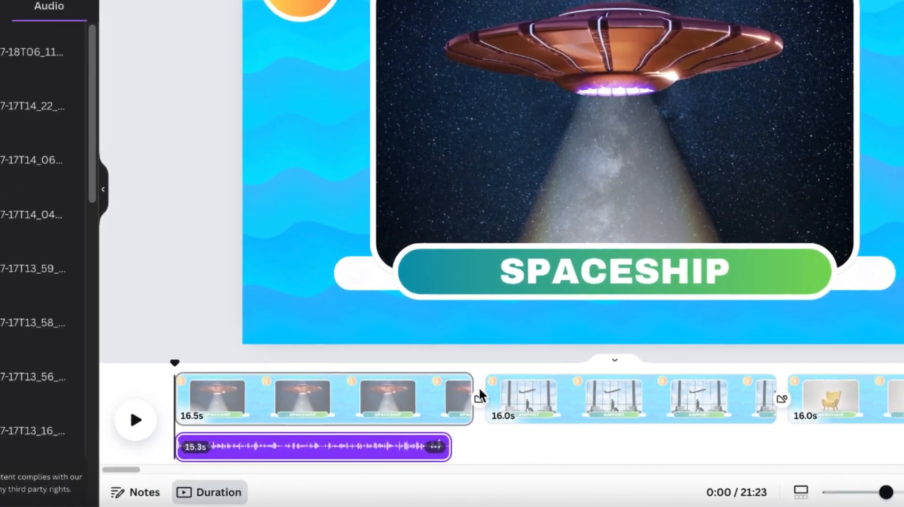
pyautogui.click(490, 391)
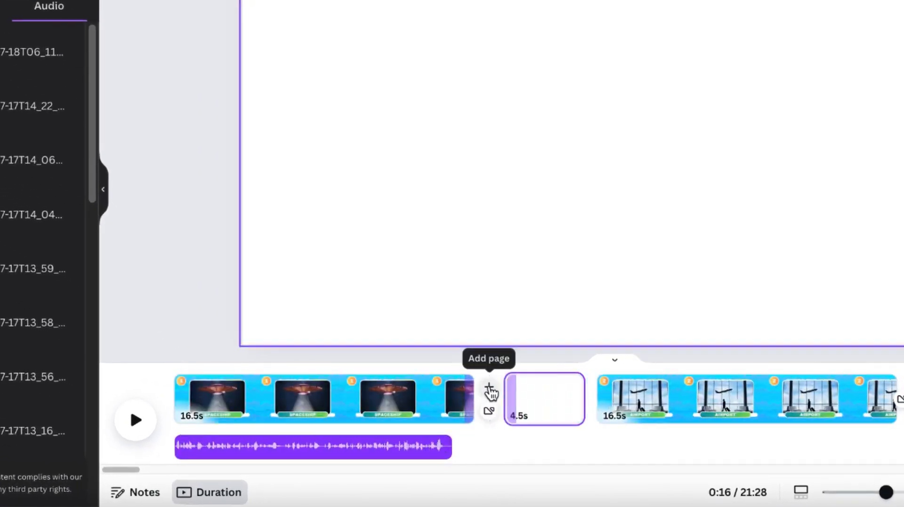
pyautogui.moveTo(540, 400); pyautogui.dragTo(371, 405)
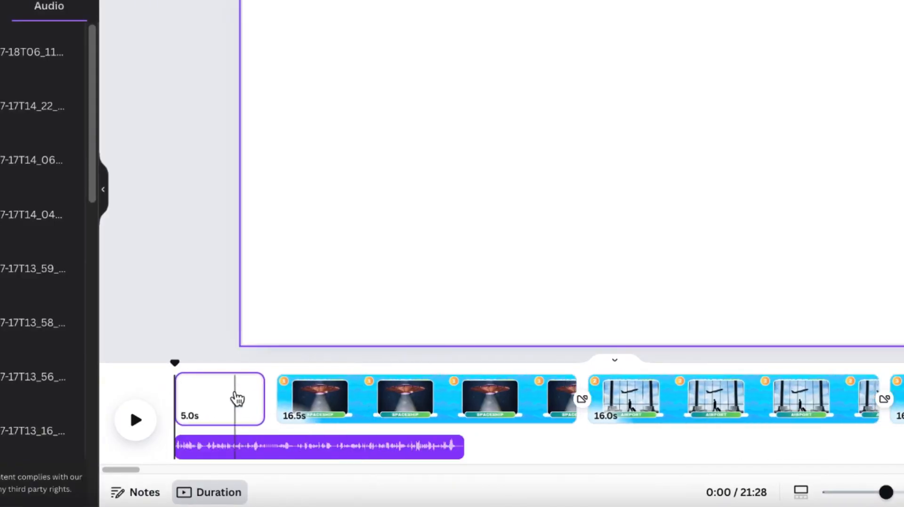
# Extend the blank intro page at the start of the timeline to 13.4 seconds.
pyautogui.moveTo(263, 400); pyautogui.dragTo(418, 406)
pyautogui.click(211, 379)
pyautogui.moveTo(211, 380); pyautogui.dragTo(150, 382)
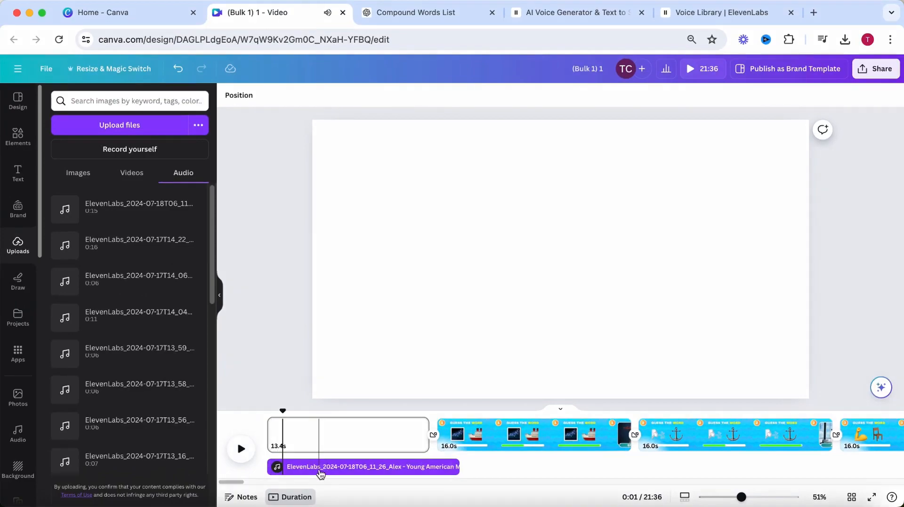
# Raise the intro voice-over's volume to 200 and play back the result.
pyautogui.click(321, 472)
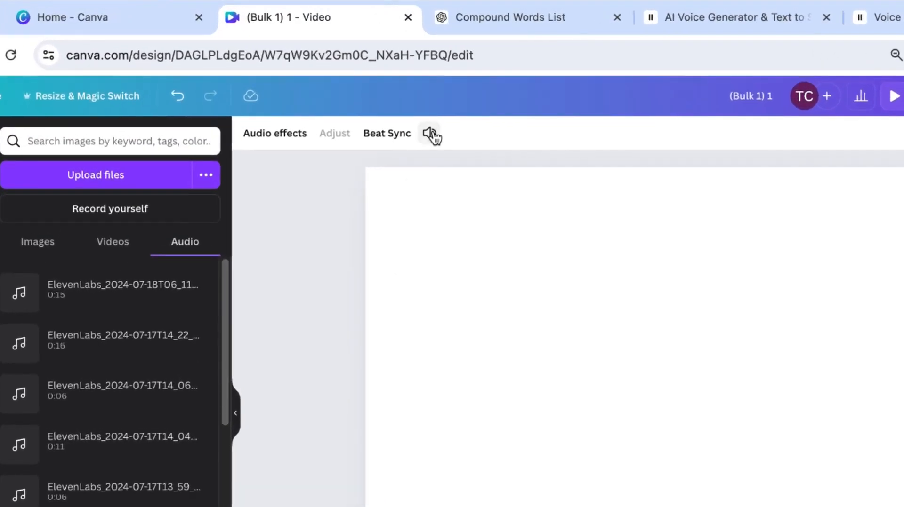
pyautogui.click(429, 134)
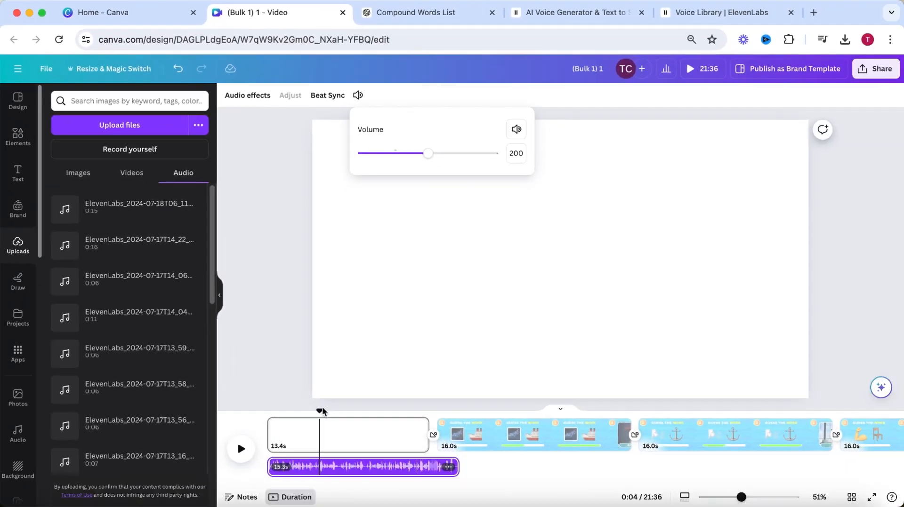
pyautogui.click(241, 447)
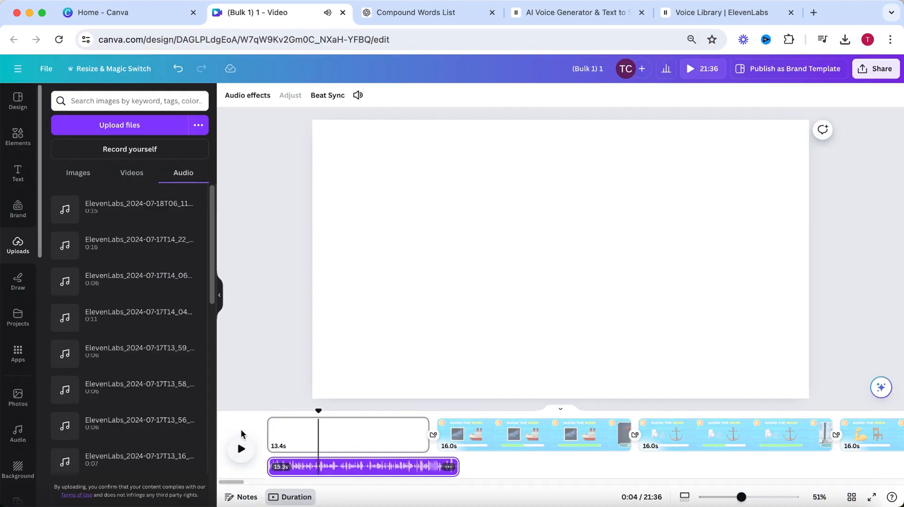
pyautogui.click(241, 449)
# Find an "emoji" video with smiling faces on yellow, add it to the intro page, scale it to fill the page and preview it.
pyautogui.click(18, 136)
pyautogui.click(95, 103)
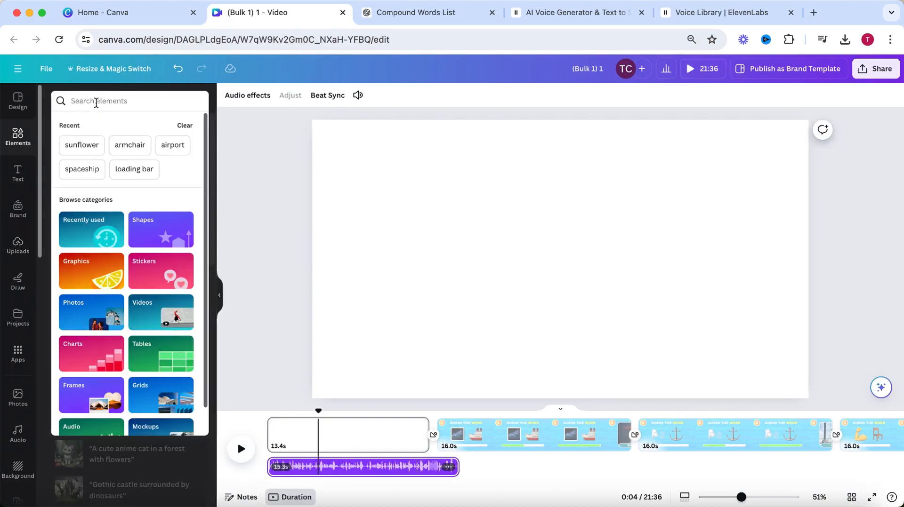
pyautogui.write('emoji')
pyautogui.press('Return')
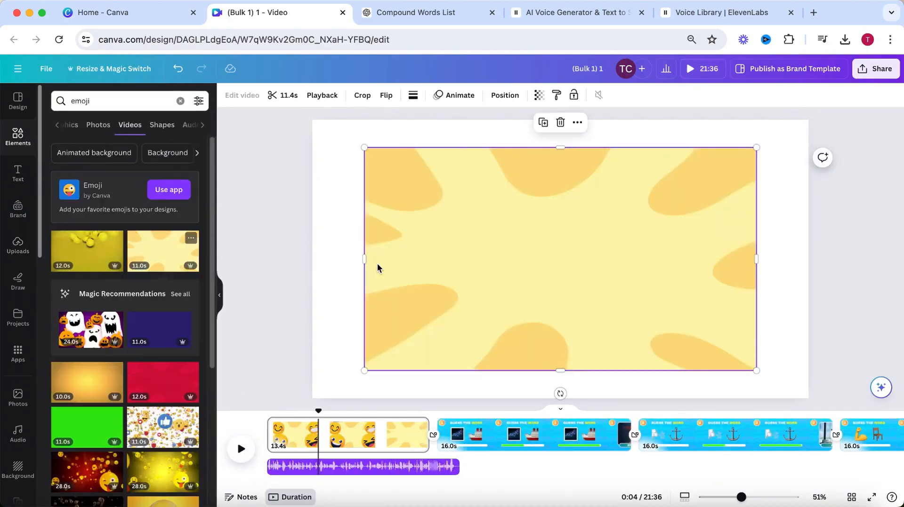
pyautogui.moveTo(377, 269); pyautogui.dragTo(326, 242)
pyautogui.moveTo(704, 343); pyautogui.dragTo(807, 398)
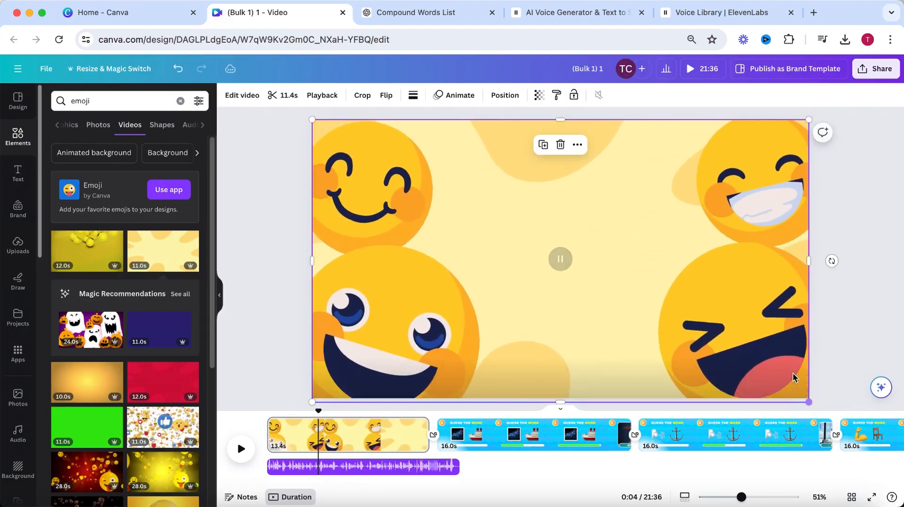
pyautogui.click(241, 456)
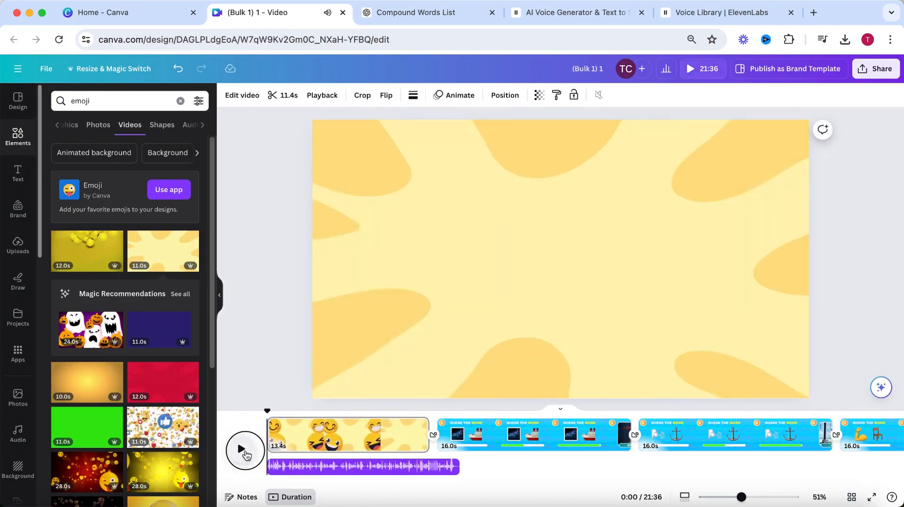
pyautogui.click(241, 456)
# Add the heading "EMOJI QUIZ!" to the intro page, enlarge it to size 133 and place it above the middle.
pyautogui.click(18, 173)
pyautogui.click(90, 219)
pyautogui.write('EMOJI QUIZ!')
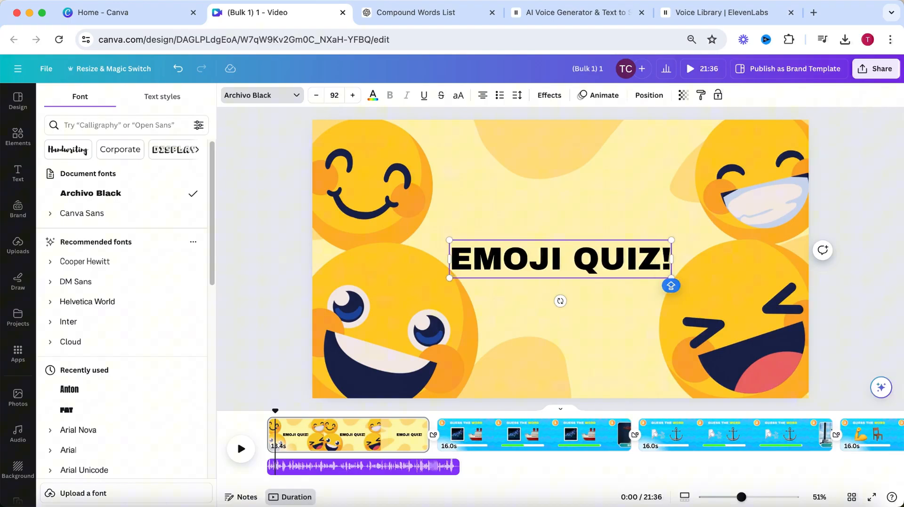
pyautogui.moveTo(684, 278); pyautogui.dragTo(616, 237)
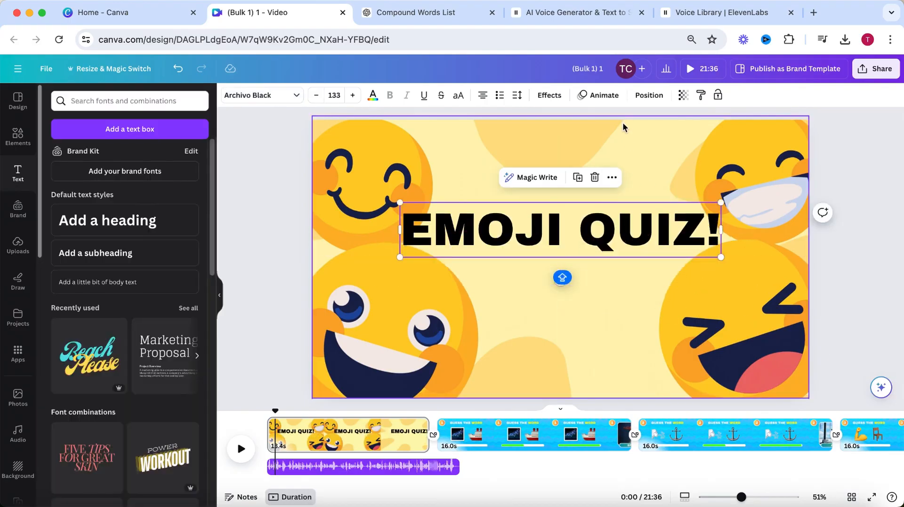
# Apply the Outline effect to the "EMOJI QUIZ!" heading with a black outline and yellow text.
pyautogui.click(542, 97)
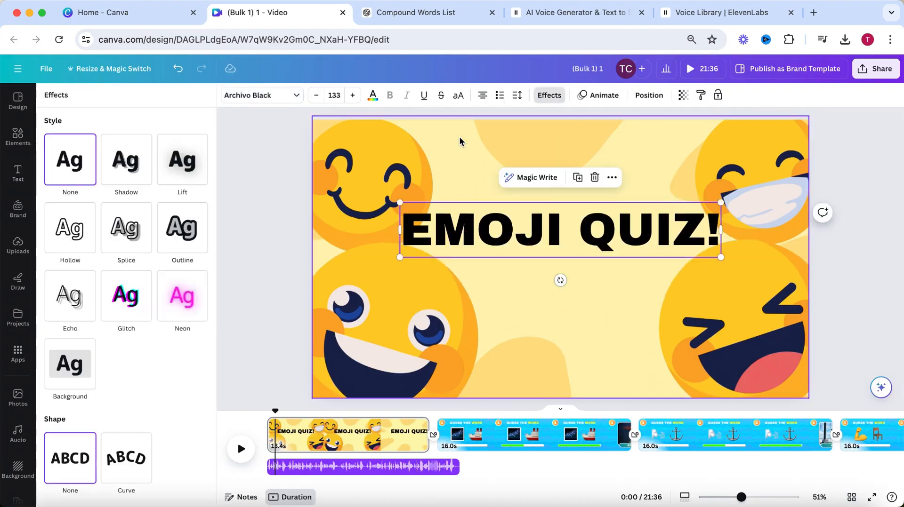
pyautogui.click(179, 305)
pyautogui.click(174, 158)
pyautogui.click(174, 262)
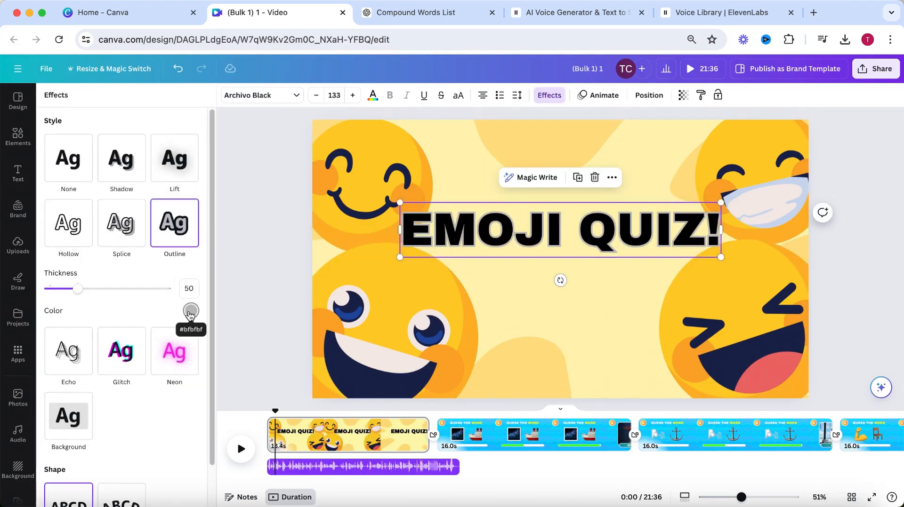
pyautogui.click(188, 311)
pyautogui.click(109, 157)
pyautogui.click(191, 310)
pyautogui.click(74, 160)
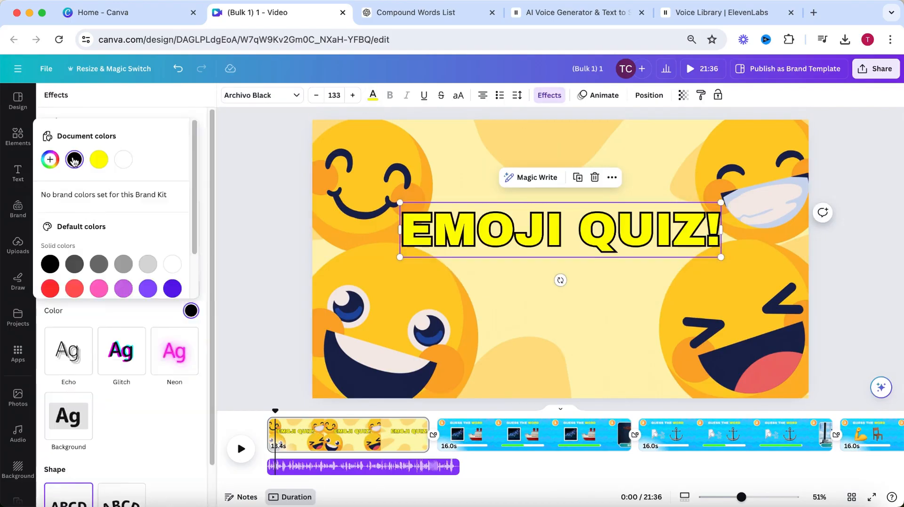
pyautogui.click(354, 363)
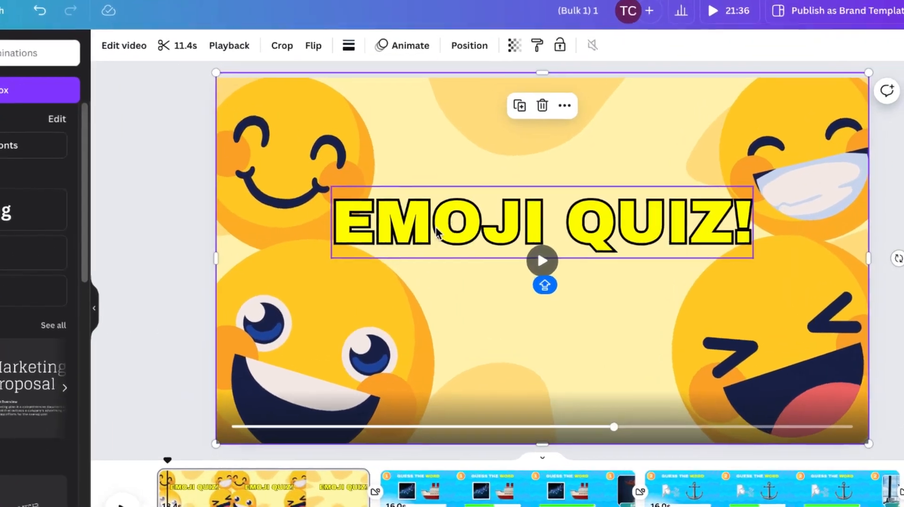
# Show the timing of the "EMOJI QUIZ!" heading, delay its start slightly after the intro begins and preview the intro.
pyautogui.click(480, 233)
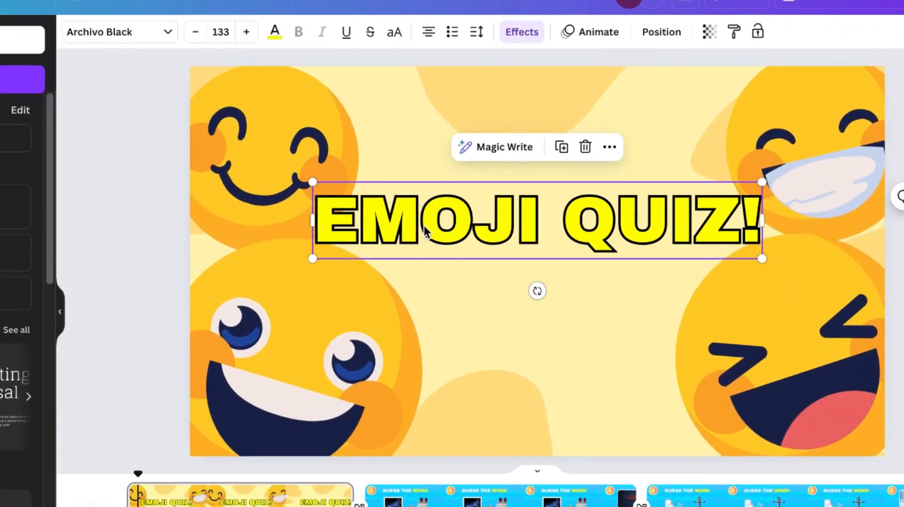
pyautogui.rightClick(423, 225)
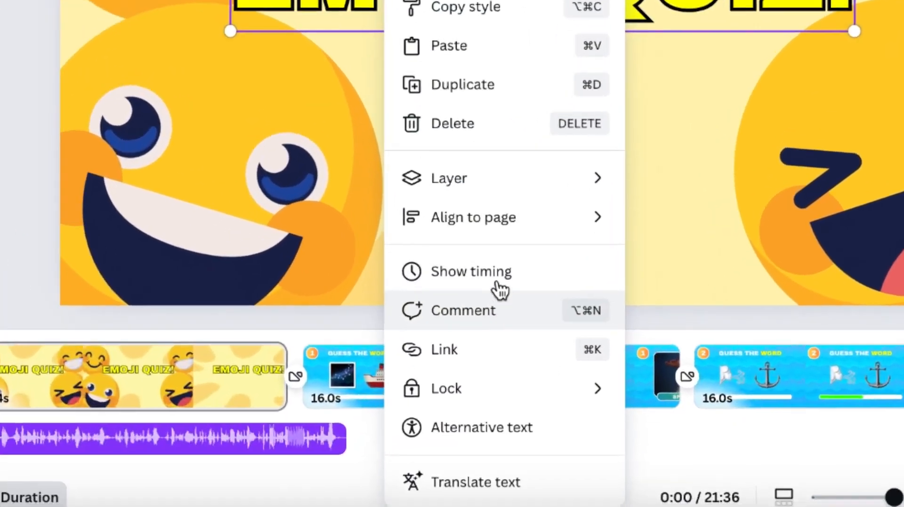
pyautogui.click(497, 281)
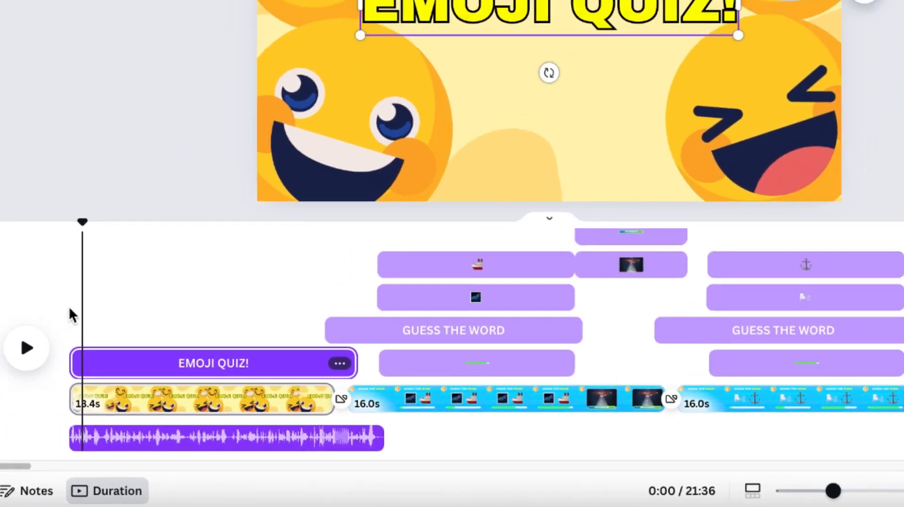
pyautogui.moveTo(78, 367); pyautogui.dragTo(86, 367)
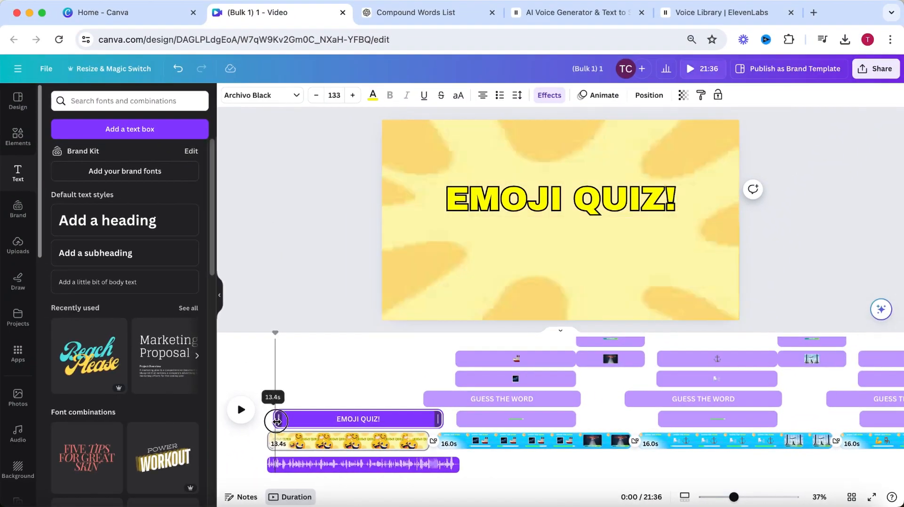
pyautogui.moveTo(277, 421); pyautogui.dragTo(278, 421)
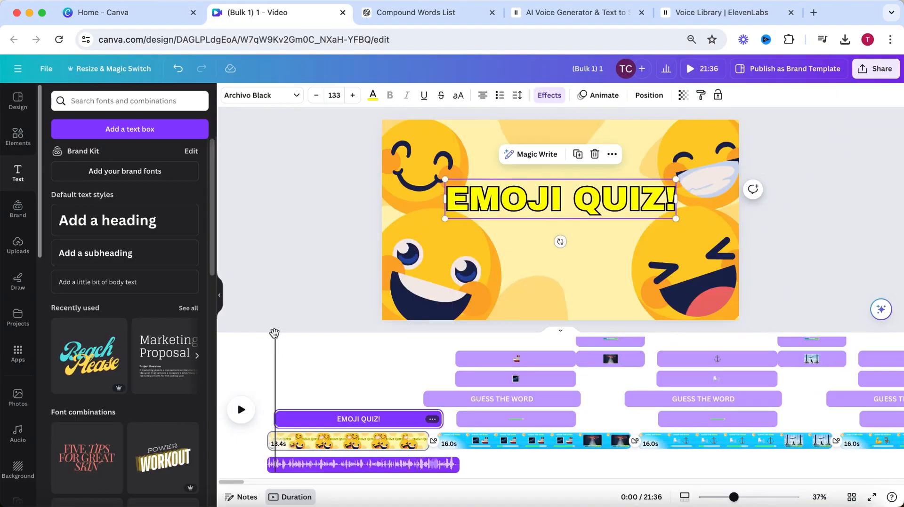
pyautogui.moveTo(275, 333); pyautogui.dragTo(270, 333)
pyautogui.click(241, 414)
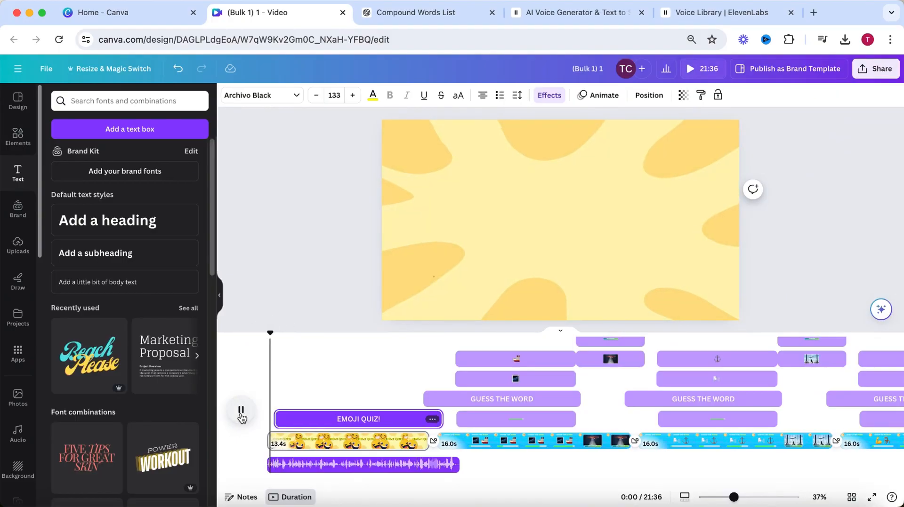
pyautogui.press('space')
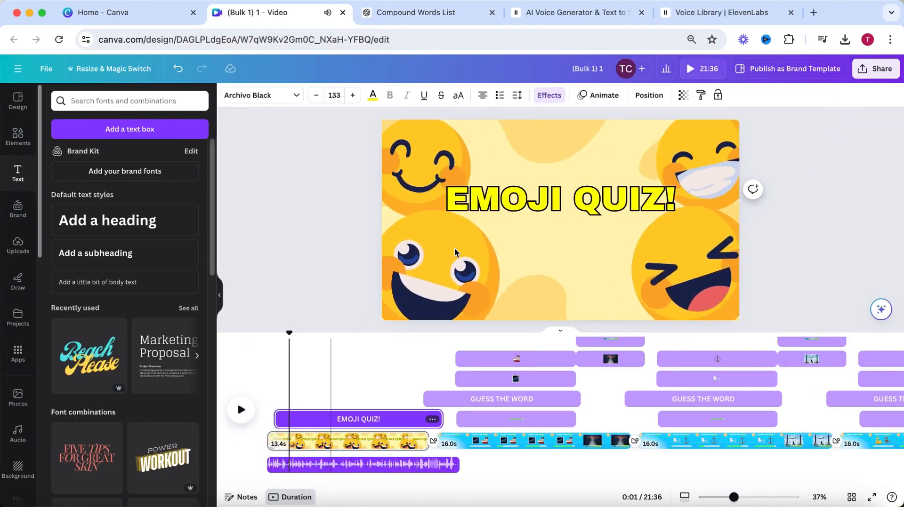
# Apply the Pop text animation to the "EMOJI QUIZ!" heading.
pyautogui.click(539, 201)
pyautogui.click(615, 101)
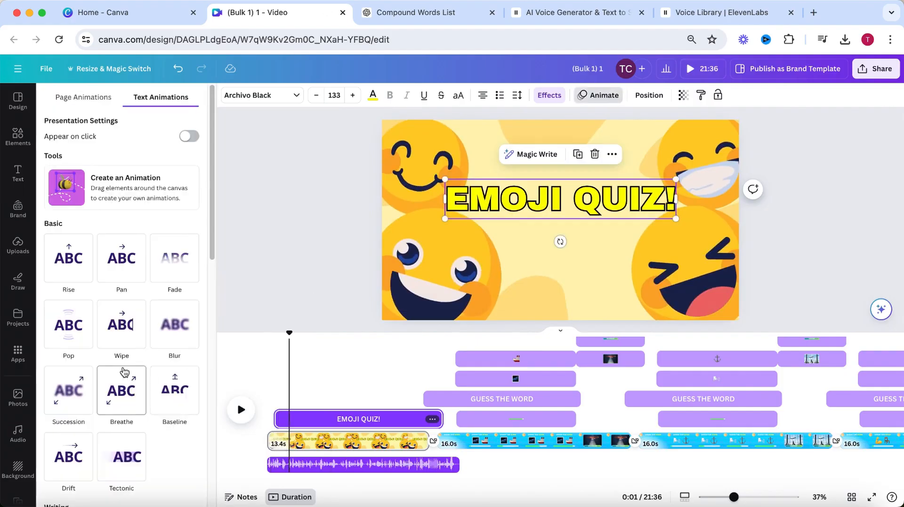
pyautogui.click(77, 339)
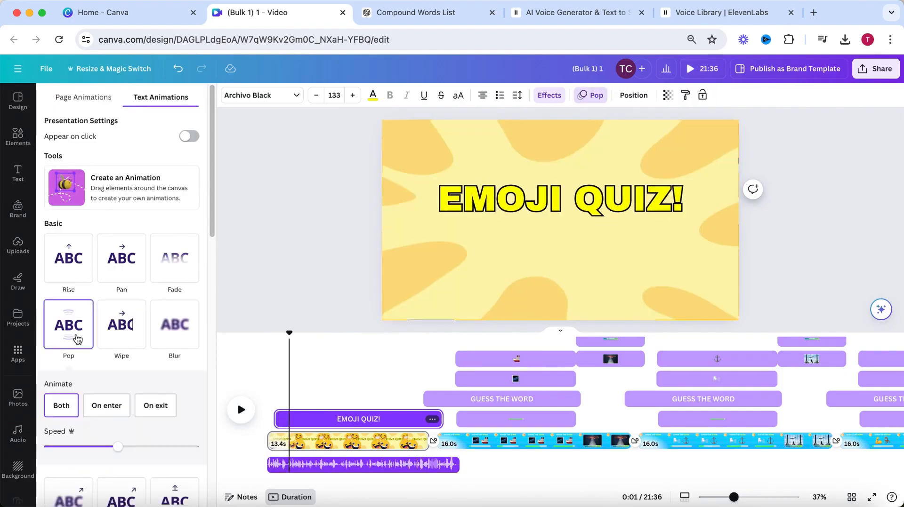
pyautogui.click(18, 172)
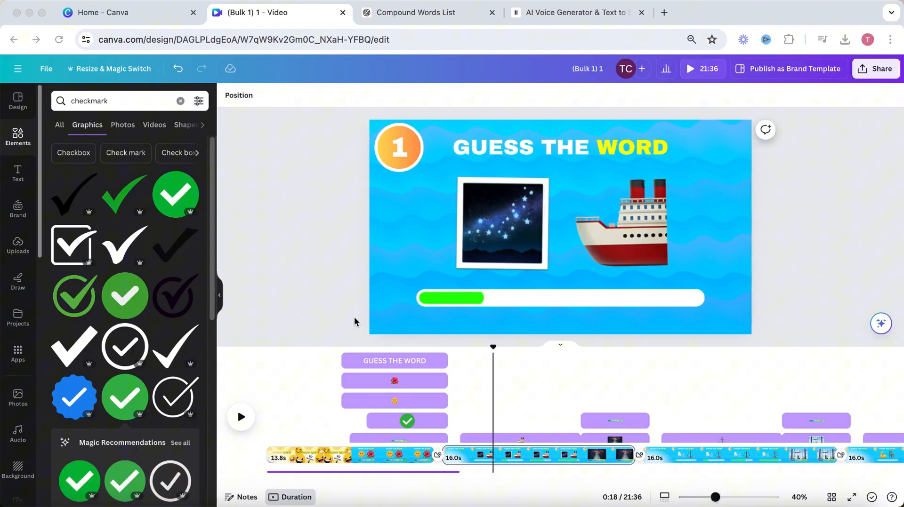
# Switch to the ChatGPT conversation and copy the Airplane presenter line from the table with the updated presenter's lines.
pyautogui.click(312, 284)
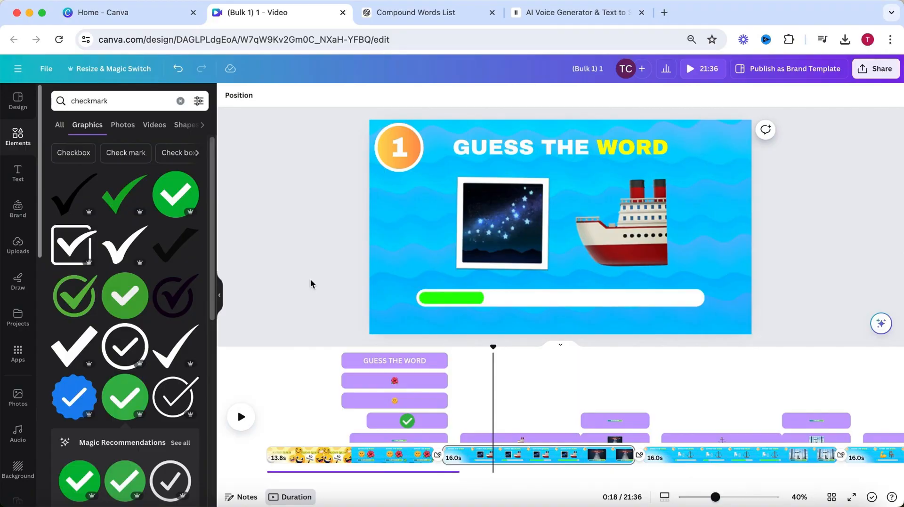
pyautogui.click(396, 14)
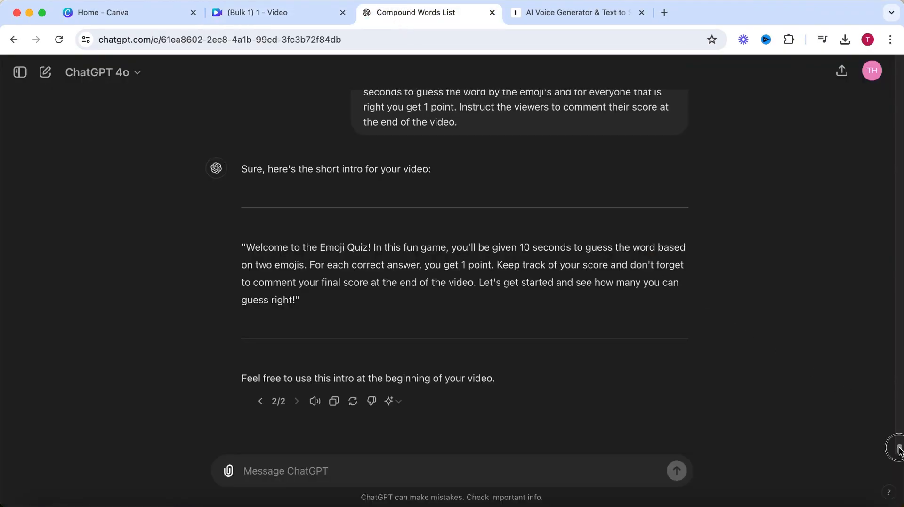
pyautogui.moveTo(899, 451); pyautogui.dragTo(891, 370)
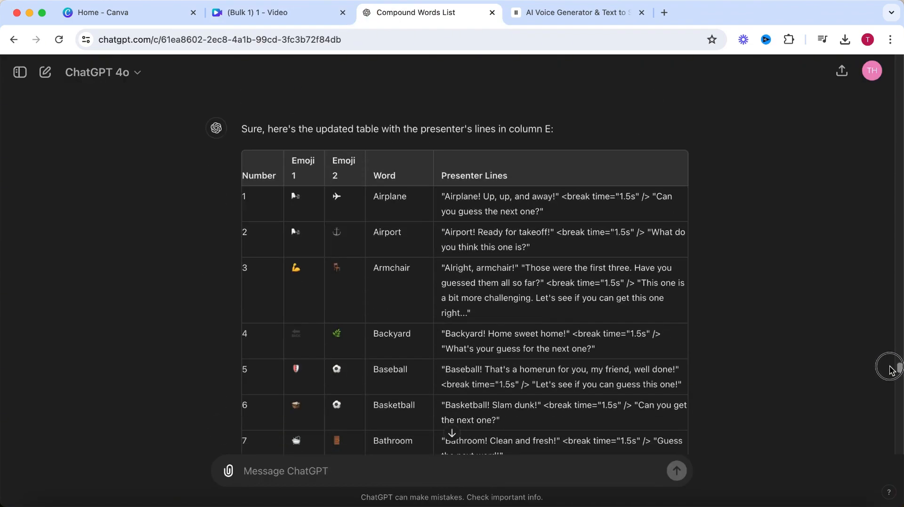
pyautogui.tripleClick(557, 215)
pyautogui.hotkey('ctrl', 'c')
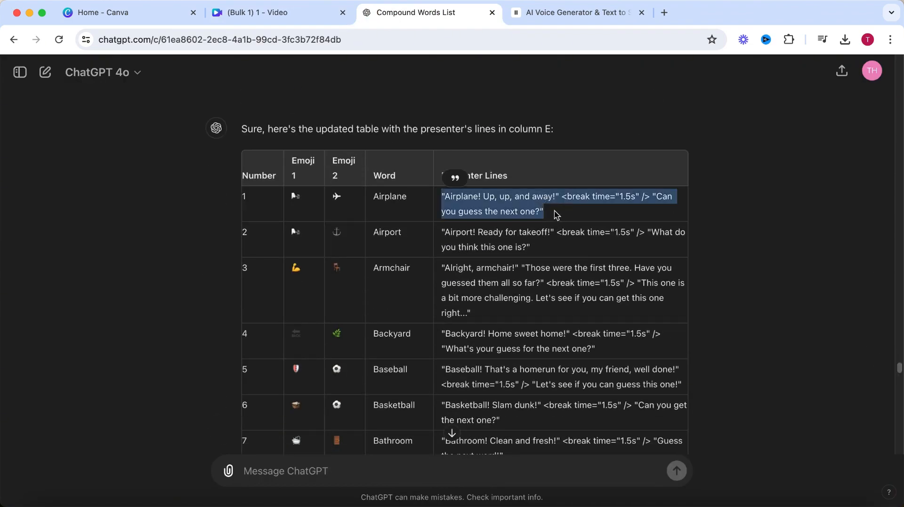
# Switch to ElevenLabs, replace the script with the copied Airplane line, generate the speech and download the audio.
pyautogui.click(558, 12)
pyautogui.hotkey('ctrl', 'a')
pyautogui.hotkey('ctrl', 'v')
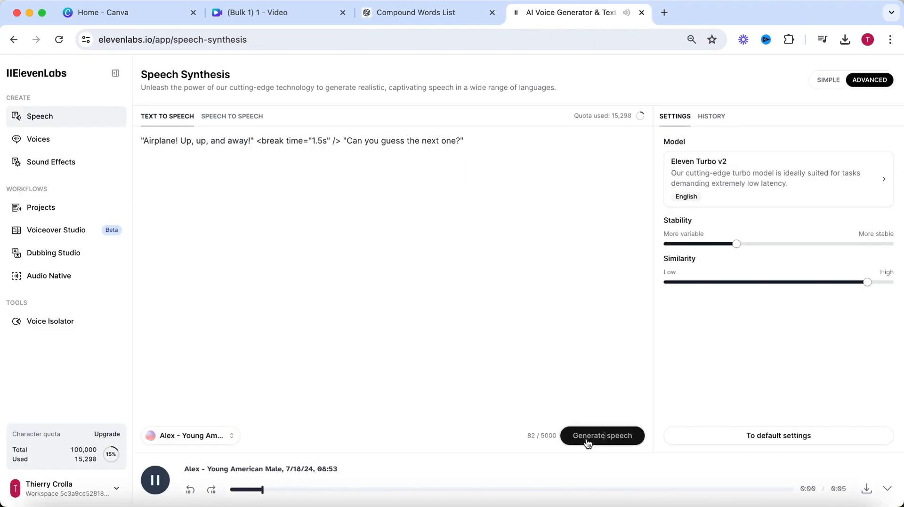
pyautogui.click(866, 492)
# Switch to the Canva video, upload the downloaded Airplane audio and add it to the timeline where the spaceship answer appears, at 0:25.
pyautogui.click(271, 12)
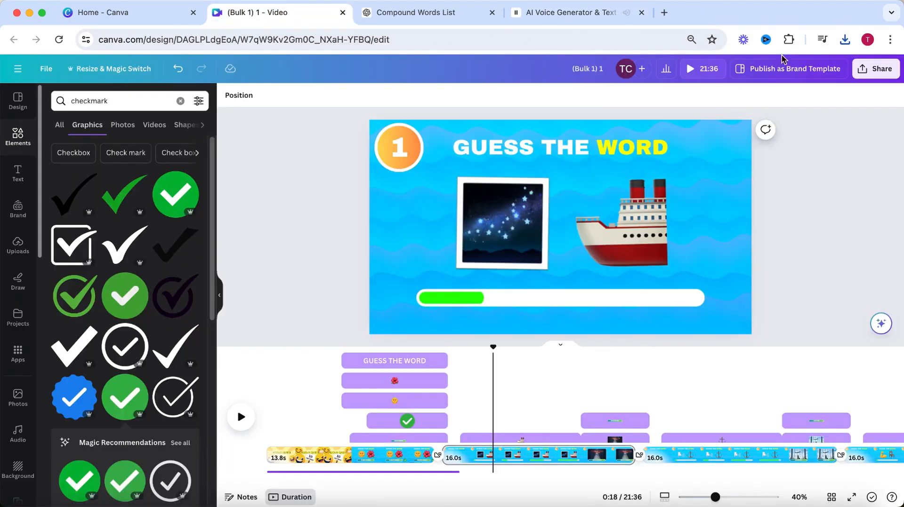
pyautogui.click(845, 40)
pyautogui.moveTo(703, 113); pyautogui.dragTo(438, 263)
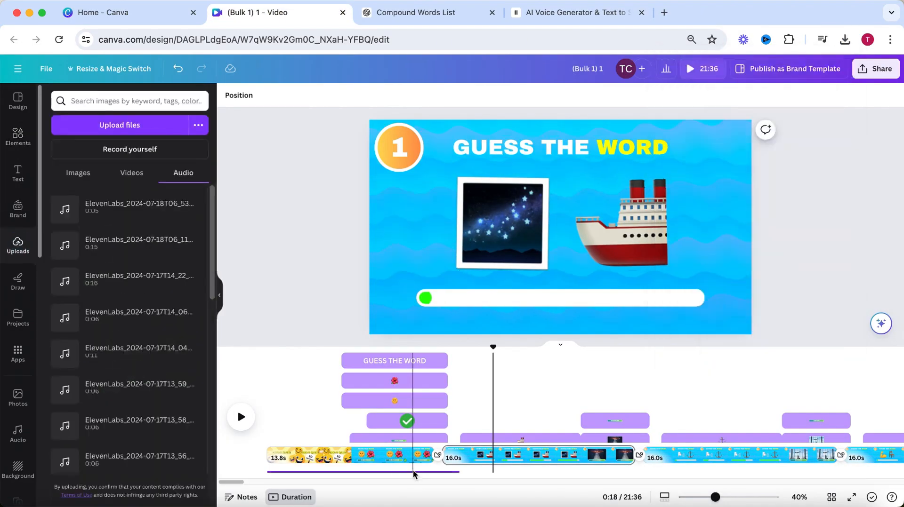
pyautogui.click(413, 473)
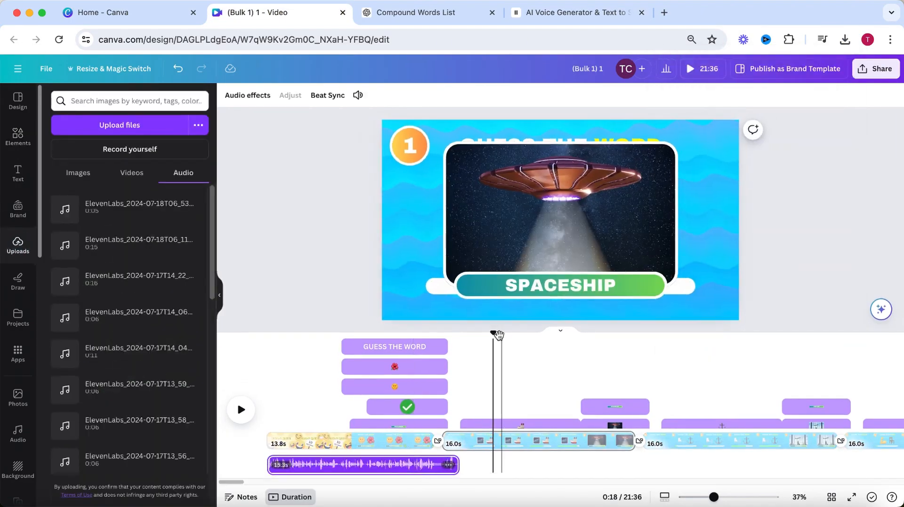
pyautogui.moveTo(501, 338); pyautogui.dragTo(586, 341)
pyautogui.click(188, 210)
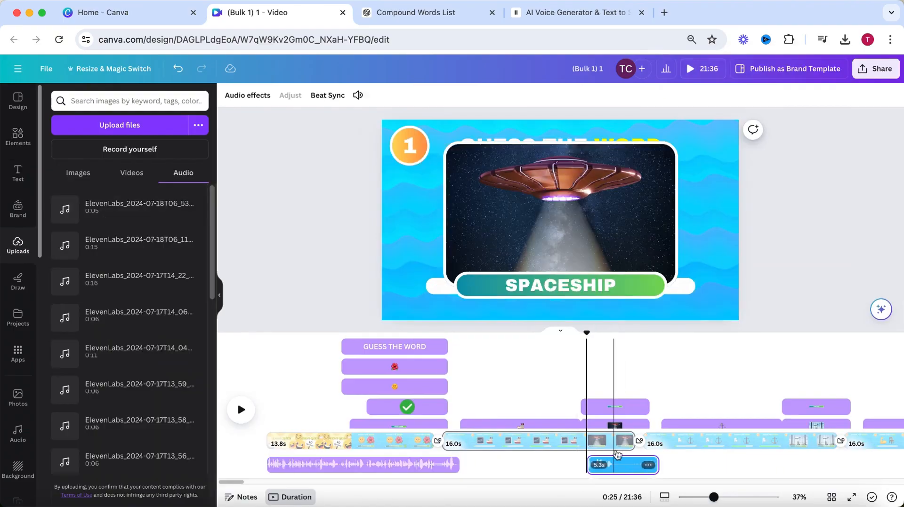
# Move the Airplane voice-over clip on the timeline to start at 0:26 in the spaceship answer, and play the section back.
pyautogui.click(663, 499)
pyautogui.moveTo(709, 498); pyautogui.dragTo(712, 497)
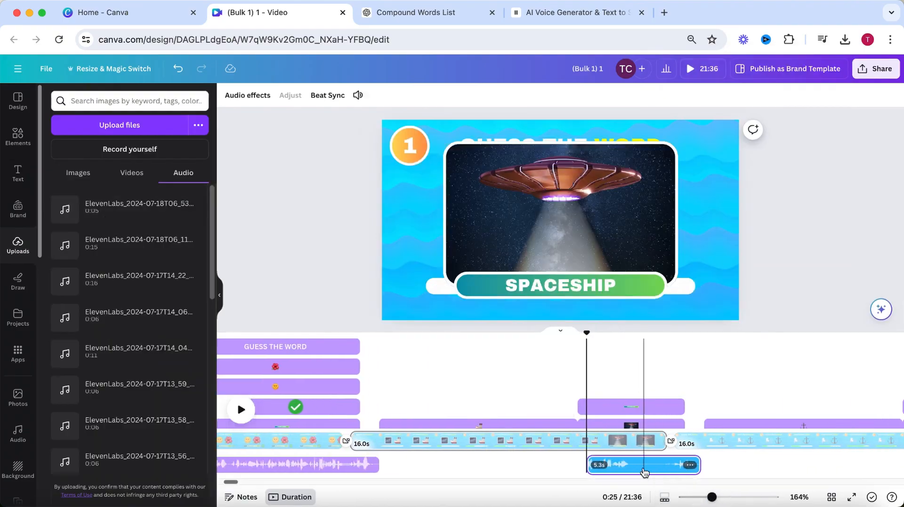
pyautogui.click(358, 95)
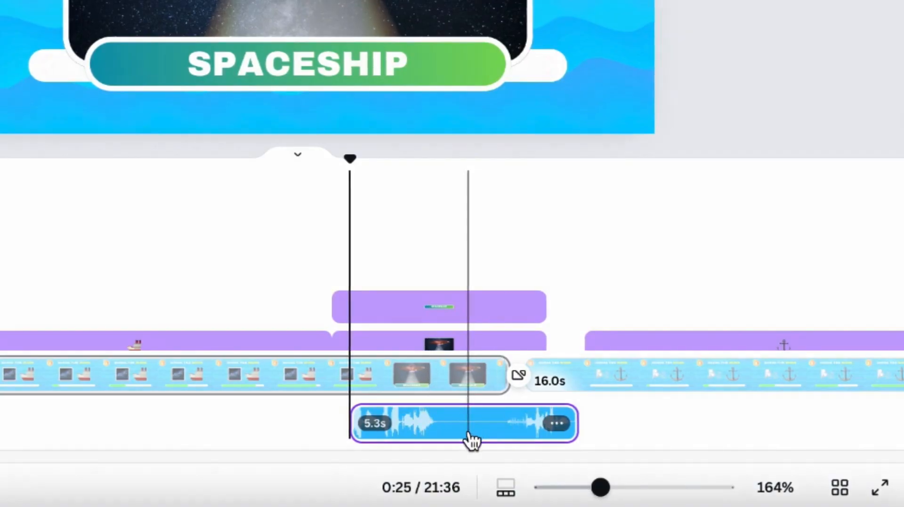
pyautogui.moveTo(471, 441); pyautogui.dragTo(510, 433)
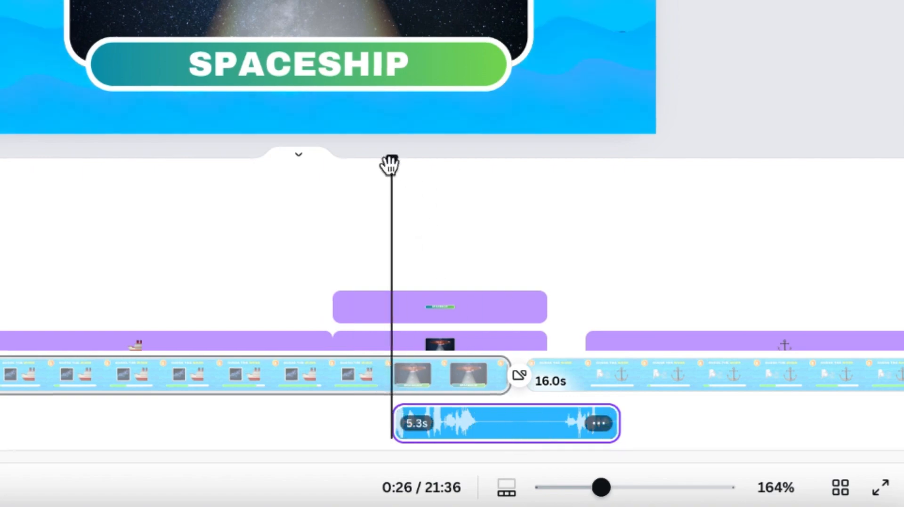
pyautogui.moveTo(391, 165); pyautogui.dragTo(421, 167)
pyautogui.moveTo(544, 284); pyautogui.dragTo(680, 318)
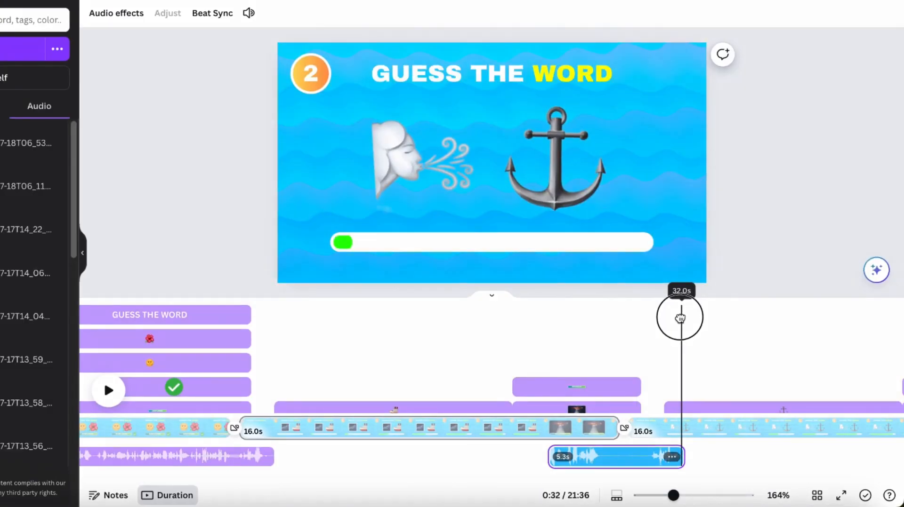
pyautogui.moveTo(680, 318); pyautogui.dragTo(519, 331)
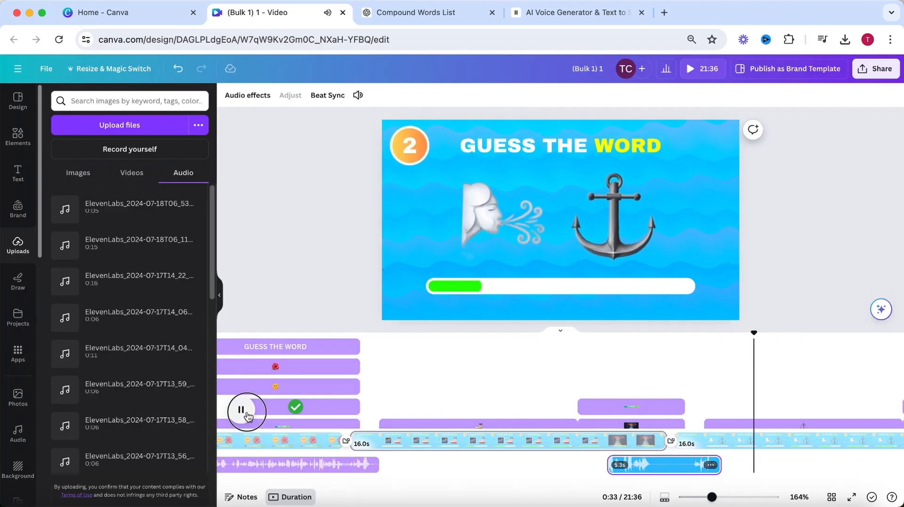
pyautogui.click(251, 421)
pyautogui.moveTo(709, 498); pyautogui.dragTo(696, 498)
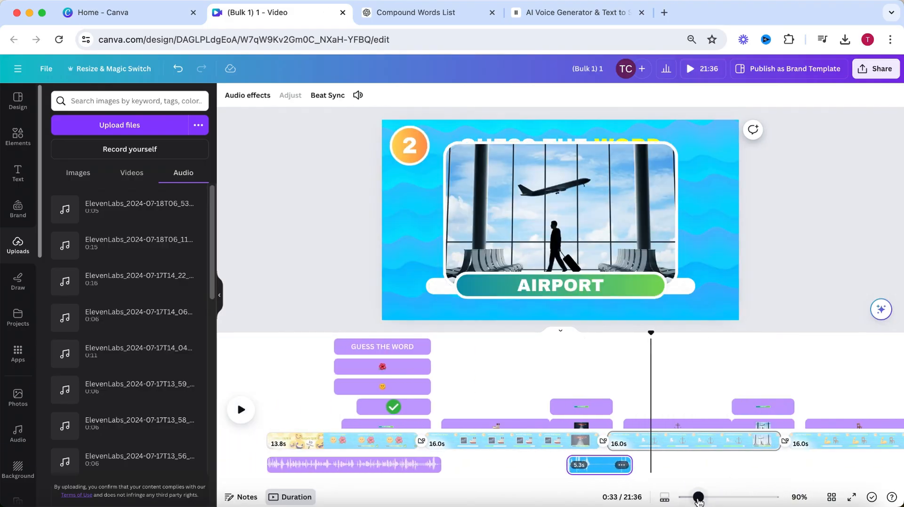
# Switch to the ChatGPT conversation and copy the Airport presenter line from the table.
pyautogui.click(414, 13)
pyautogui.tripleClick(541, 232)
pyautogui.press('super+c')
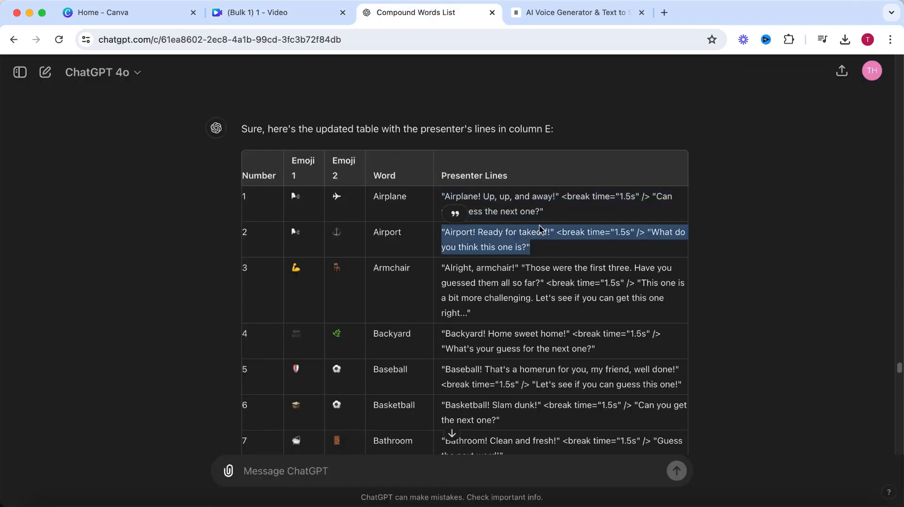
# Switch to ElevenLabs, replace the script with the copied Airport line, generate the speech and download the audio.
pyautogui.click(565, 14)
pyautogui.press('super+a')
pyautogui.press('super+v')
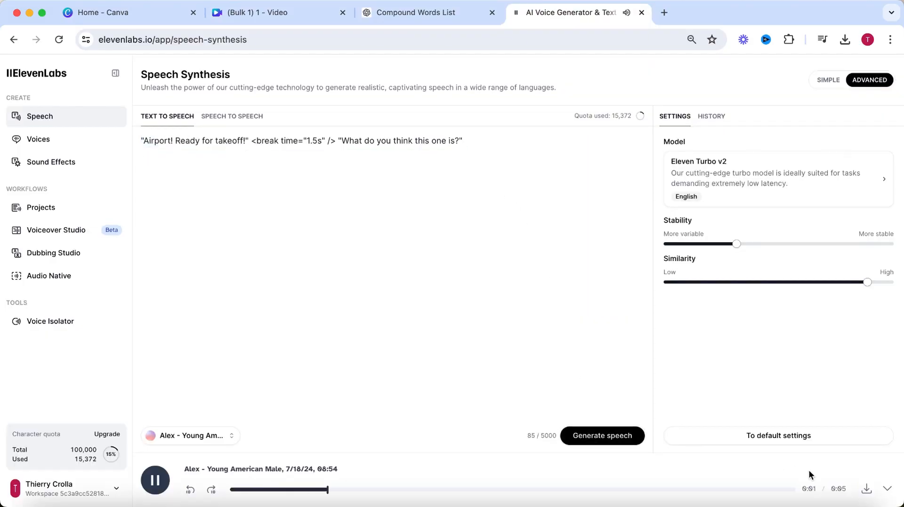
pyautogui.click(866, 491)
# Switch to the Canva video, upload the downloaded Airport audio and place it on the timeline where the airport answer appears.
pyautogui.click(273, 12)
pyautogui.click(845, 39)
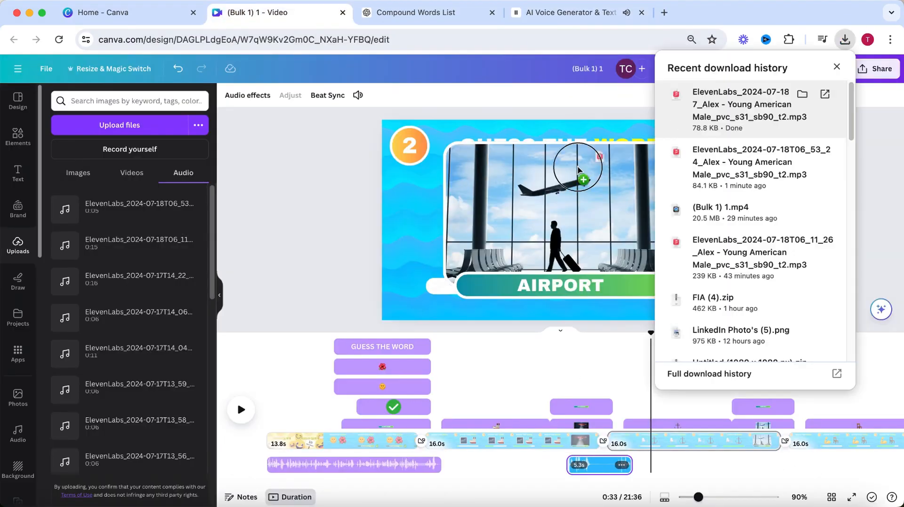
pyautogui.moveTo(697, 101); pyautogui.dragTo(632, 348)
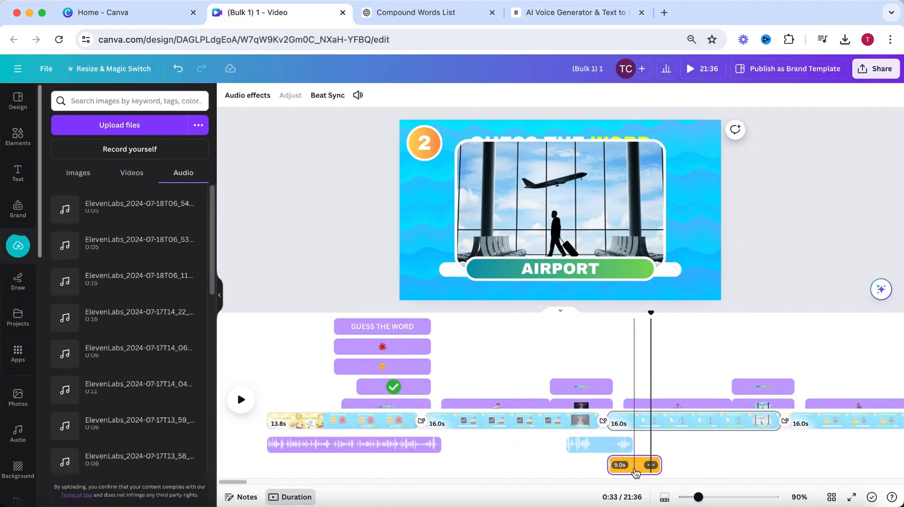
pyautogui.moveTo(636, 473); pyautogui.dragTo(782, 447)
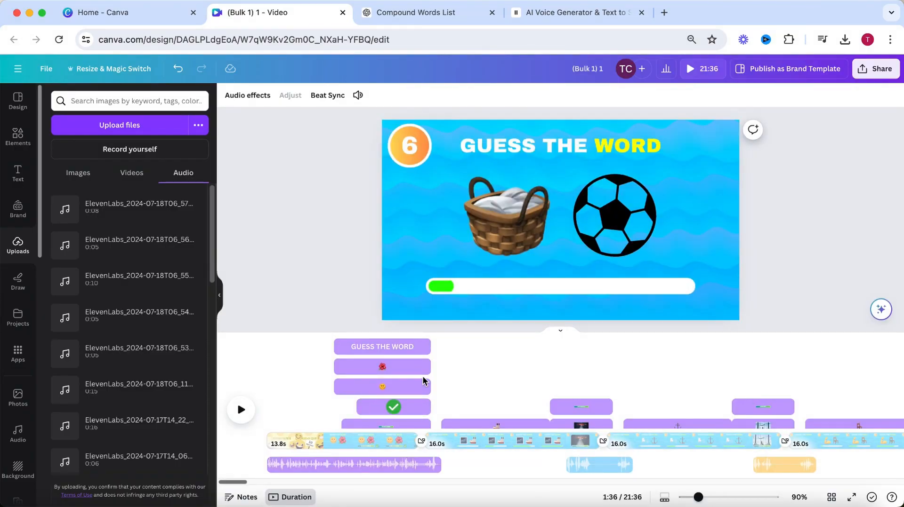
# Search the audio library for "funky" and add the instrumental track "It's All About Us" from the start of the video.
pyautogui.click(14, 437)
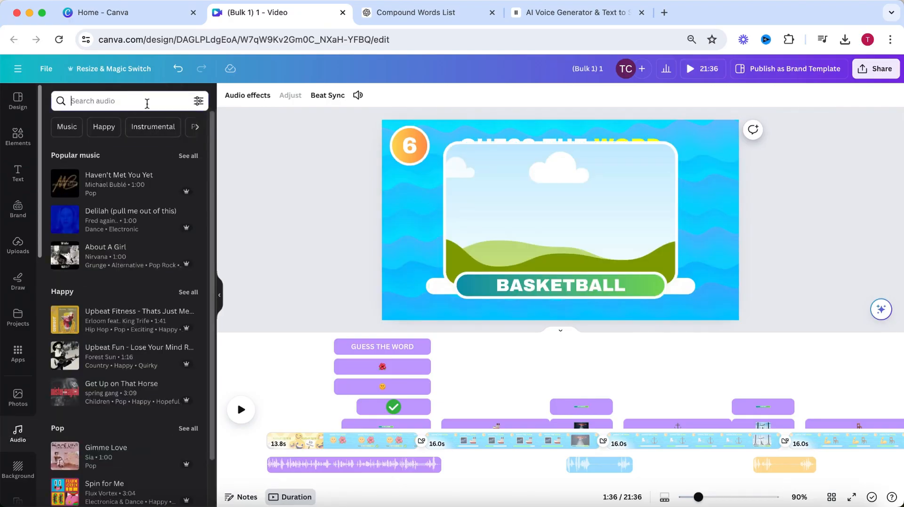
pyautogui.write('funky')
pyautogui.press('Return')
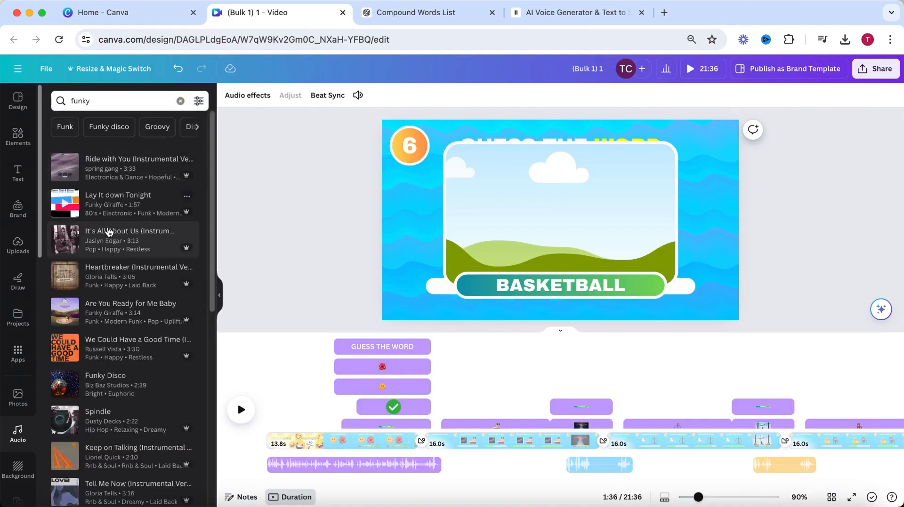
pyautogui.click(102, 248)
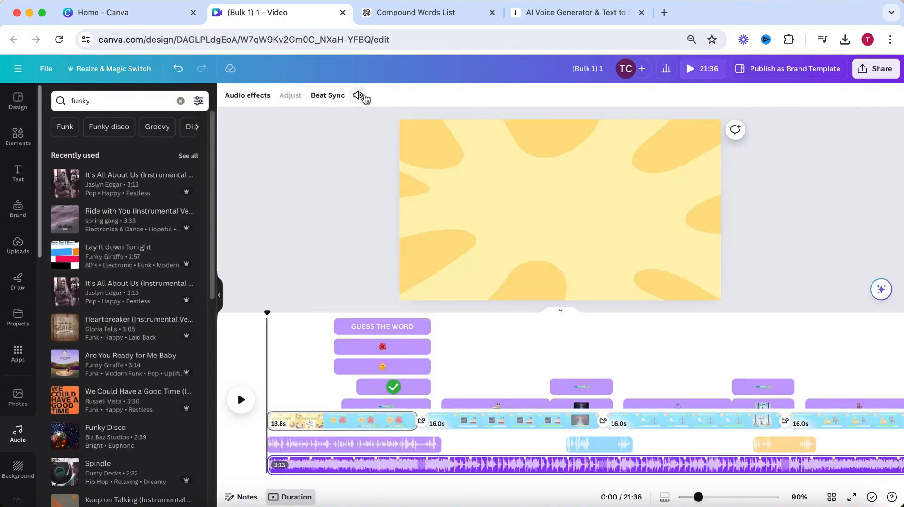
# Set the background music's volume to 20.
pyautogui.click(363, 97)
pyautogui.write('20')
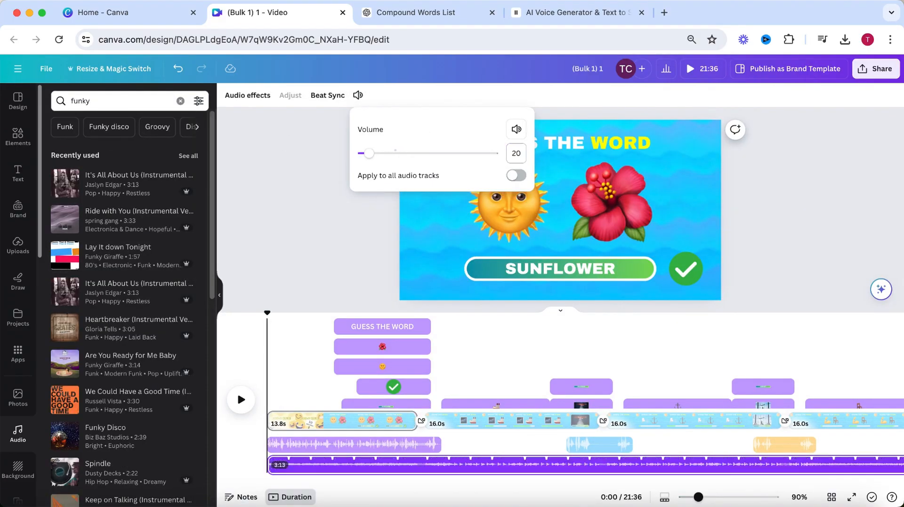
pyautogui.click(253, 315)
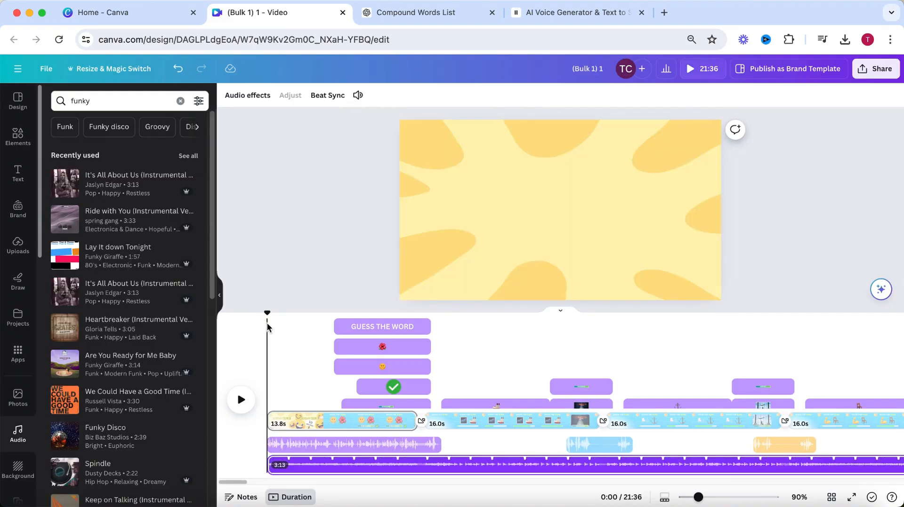
# Search the audio library for "whoosh transition" and place the "Whoosh Pass By 3" sound at the transition from the intro to question 1.
pyautogui.click(181, 102)
pyautogui.write('who')
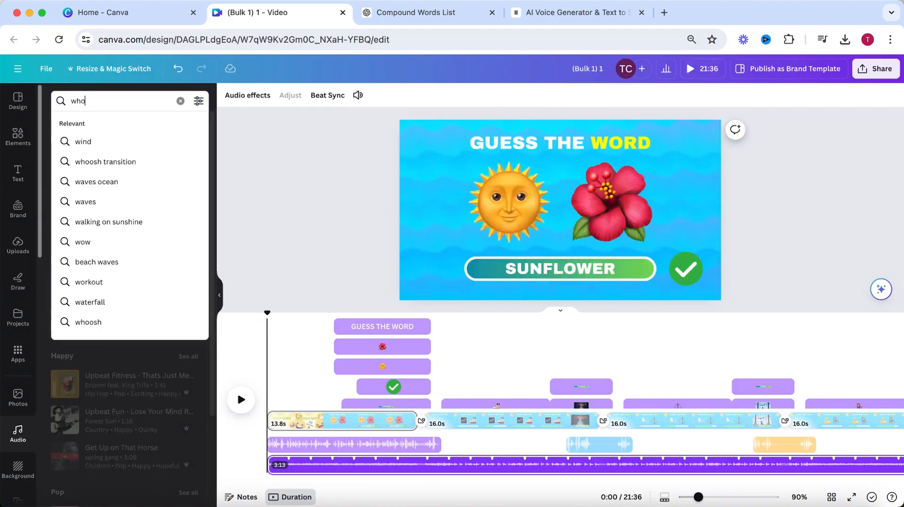
pyautogui.write('osh transition')
pyautogui.press('Return')
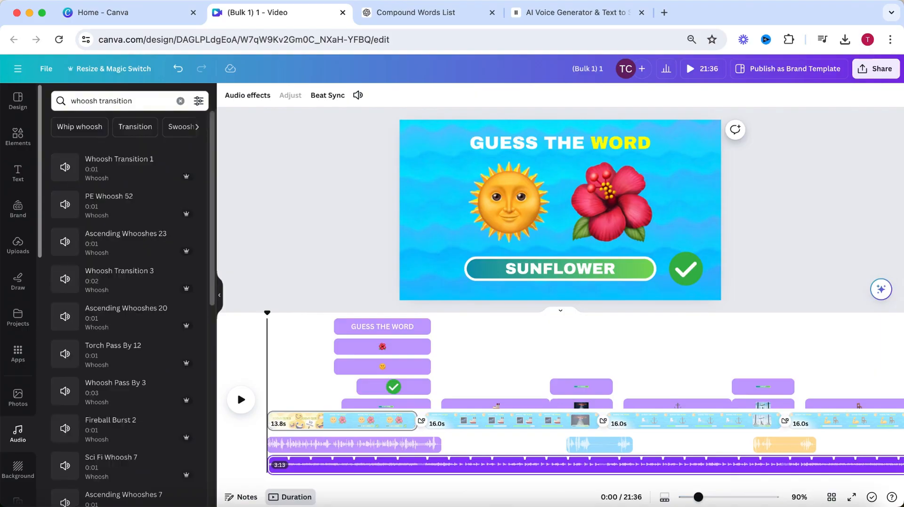
pyautogui.moveTo(118, 391); pyautogui.dragTo(430, 472)
pyautogui.click(243, 390)
# Copy the whoosh sound to the transitions after questions 1 and 2, and check them in playback.
pyautogui.click(597, 331)
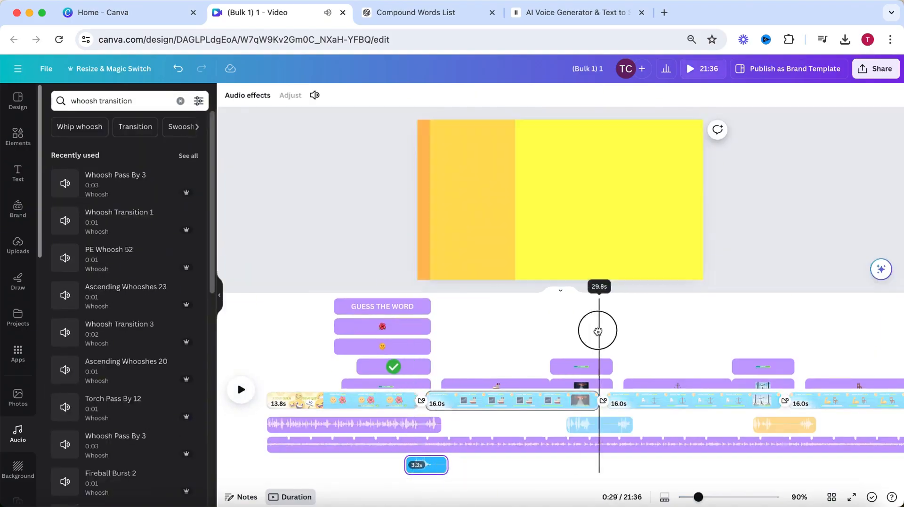
pyautogui.press('super+c')
pyautogui.press('super+v')
pyautogui.moveTo(613, 466); pyautogui.dragTo(794, 445)
pyautogui.press('super+v')
pyautogui.click(767, 295)
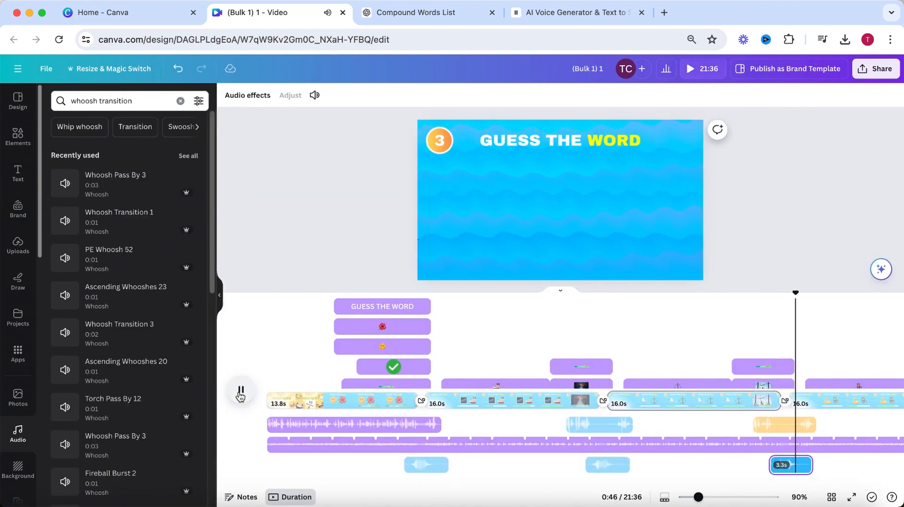
# Search for "alarm clock" audio, add "Alarm Clock 5" near the spaceship answer's reveal and trim it to 2.3 s.
pyautogui.click(181, 103)
pyautogui.write('alarm clock')
pyautogui.press('Return')
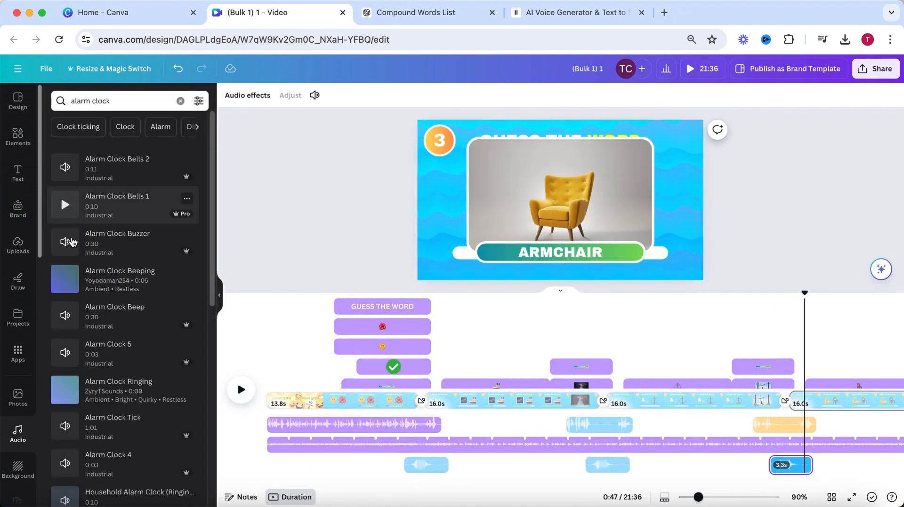
pyautogui.moveTo(94, 352); pyautogui.dragTo(560, 466)
pyautogui.moveTo(546, 427); pyautogui.dragTo(553, 427)
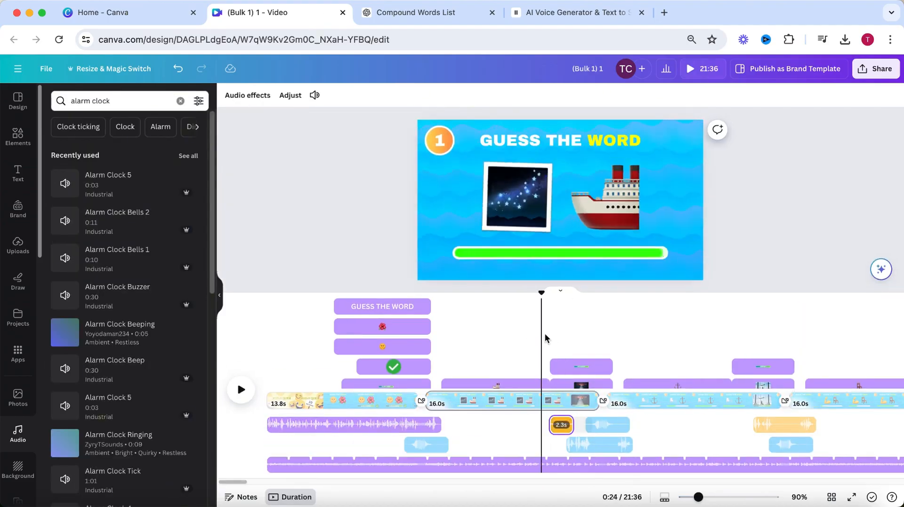
pyautogui.click(526, 330)
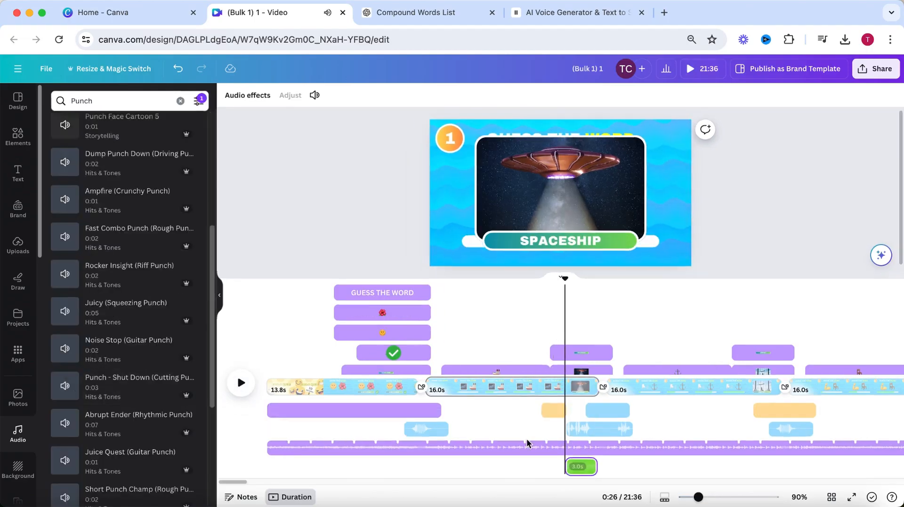
# Move the punch sound effect to the moment the spaceship answer appears, and play the section back.
pyautogui.moveTo(565, 279); pyautogui.dragTo(560, 283)
pyautogui.moveTo(579, 467); pyautogui.dragTo(573, 467)
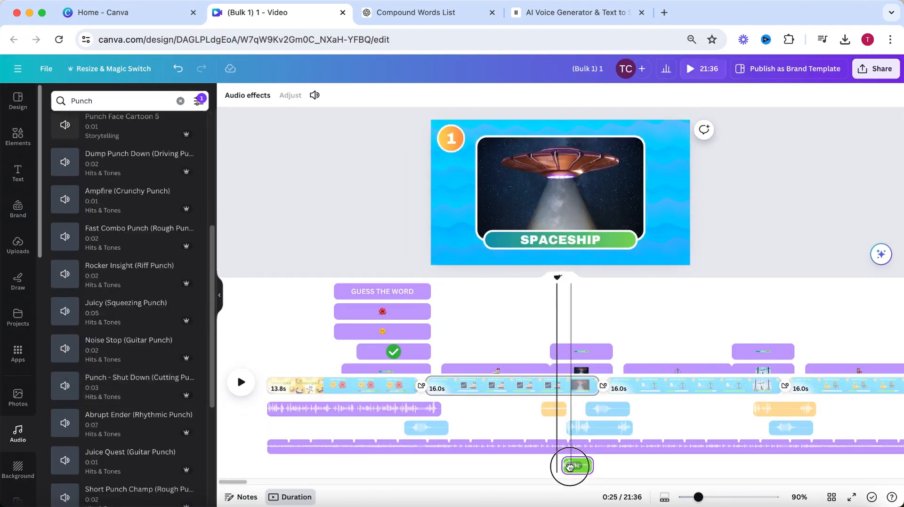
pyautogui.moveTo(557, 279); pyautogui.dragTo(552, 279)
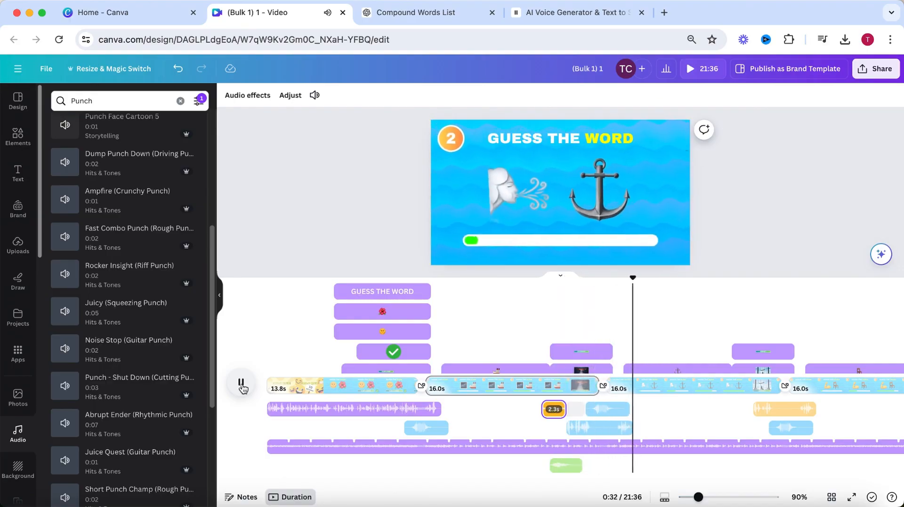
pyautogui.click(242, 388)
# Copy the alarm clock and punch sound effects together and paste them at the airport answer's reveal in question 2.
pyautogui.keyDown('shift'); pyautogui.click(565, 466); pyautogui.keyUp('shift')
pyautogui.press('super+c')
pyautogui.click(686, 301)
pyautogui.press('super+v')
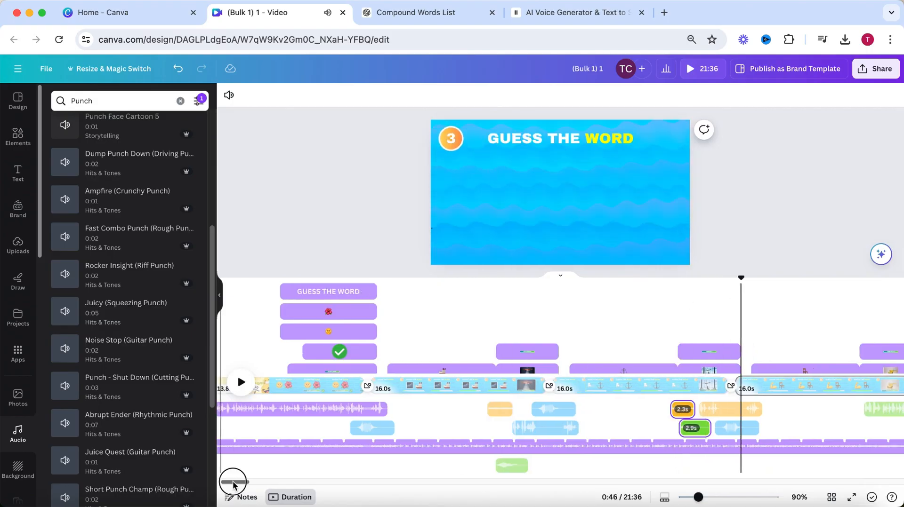
# Paste the alarm clock and punch sound effects at the answer reveals of question 3, armchair, and question 4, sunflower.
pyautogui.moveTo(232, 483); pyautogui.dragTo(244, 483)
pyautogui.click(653, 291)
pyautogui.press('super+v')
pyautogui.hscroll(3, 596, 301)
pyautogui.click(240, 382)
pyautogui.click(673, 309)
pyautogui.press('super+v')
pyautogui.press('space')
pyautogui.click(241, 382)
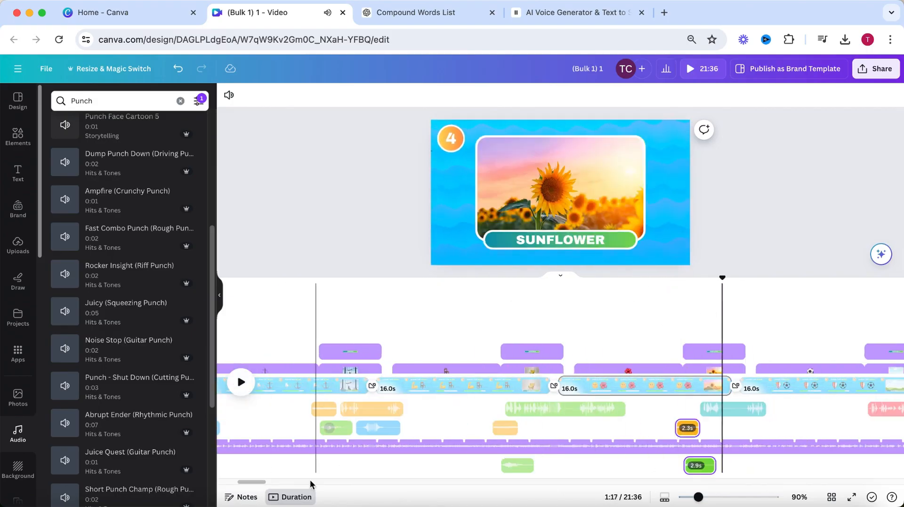
pyautogui.hscroll(-2, 327, 447)
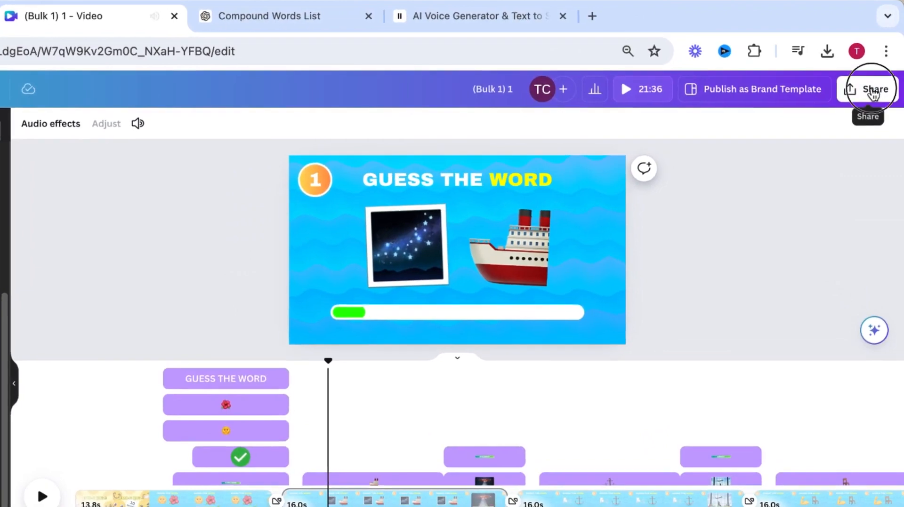
# Download the finished quiz video.
pyautogui.click(871, 83)
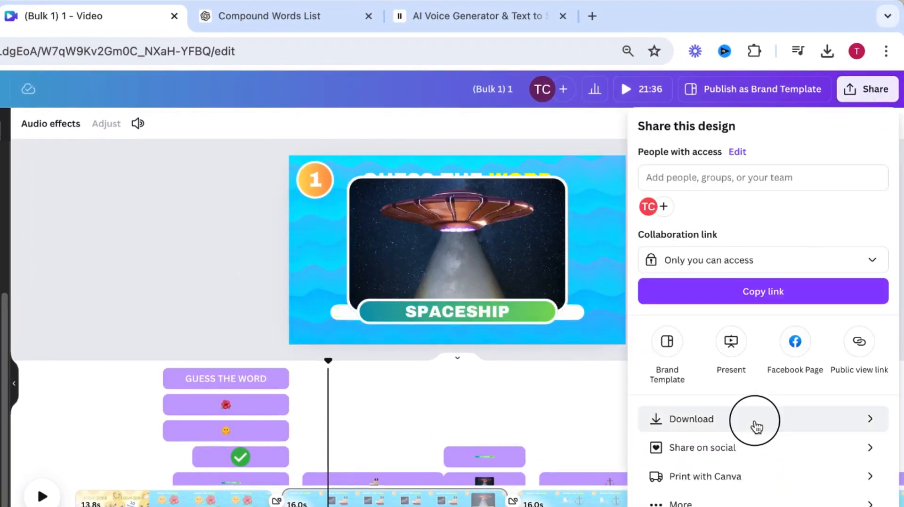
pyautogui.click(762, 399)
pyautogui.click(777, 426)
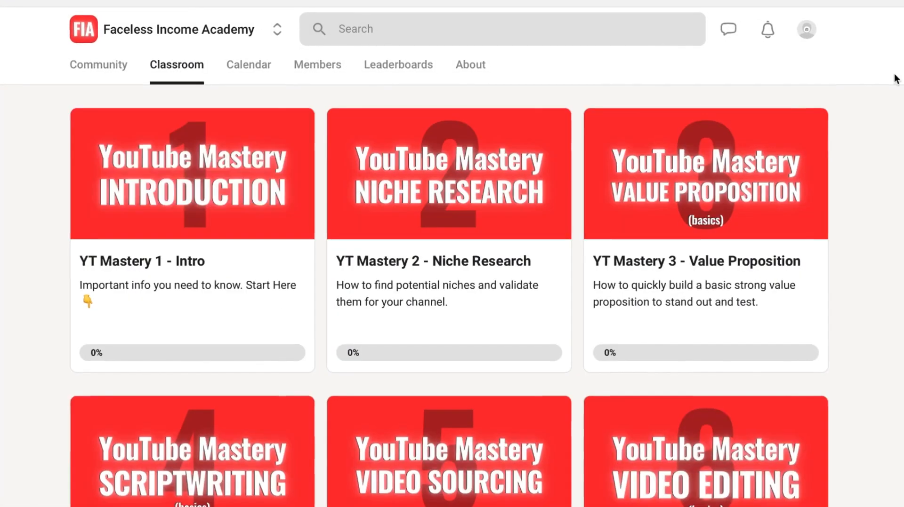
pyautogui.scroll(-5, 449, 282)
pyautogui.scroll(-3, 449, 283)
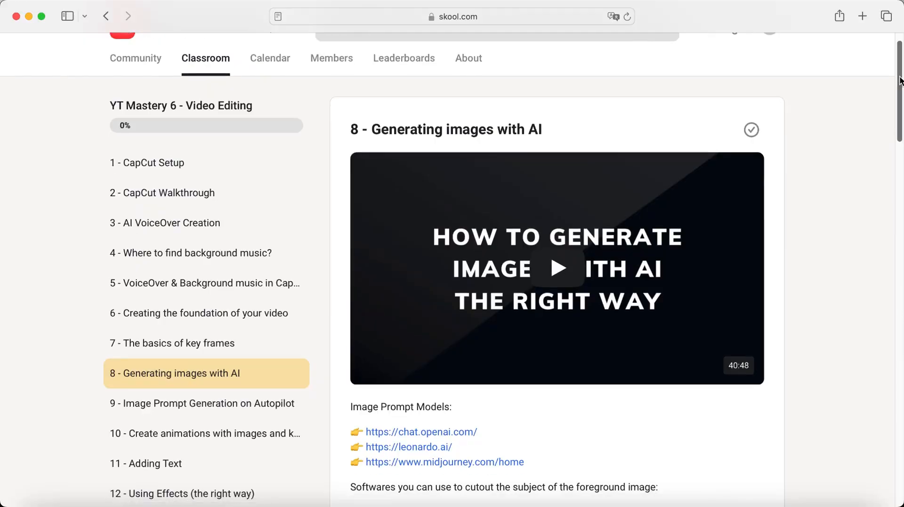
pyautogui.scroll(-2, 900, 94)
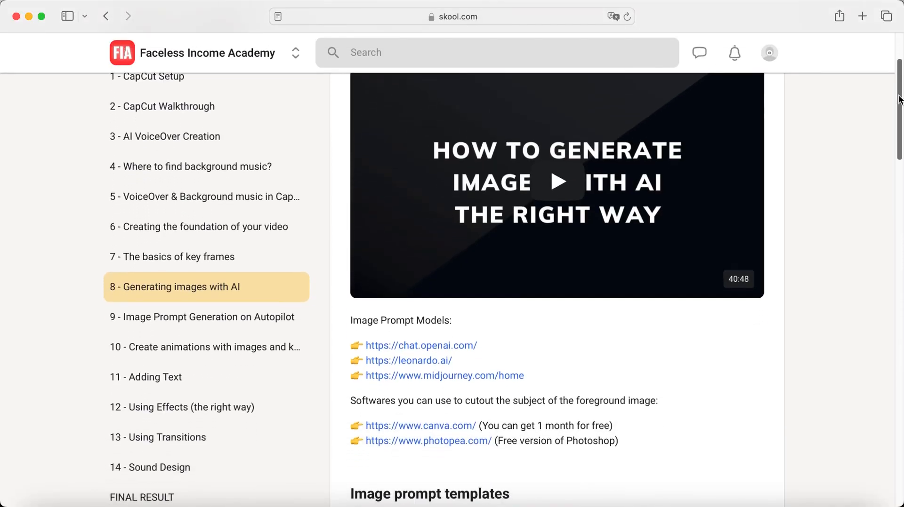